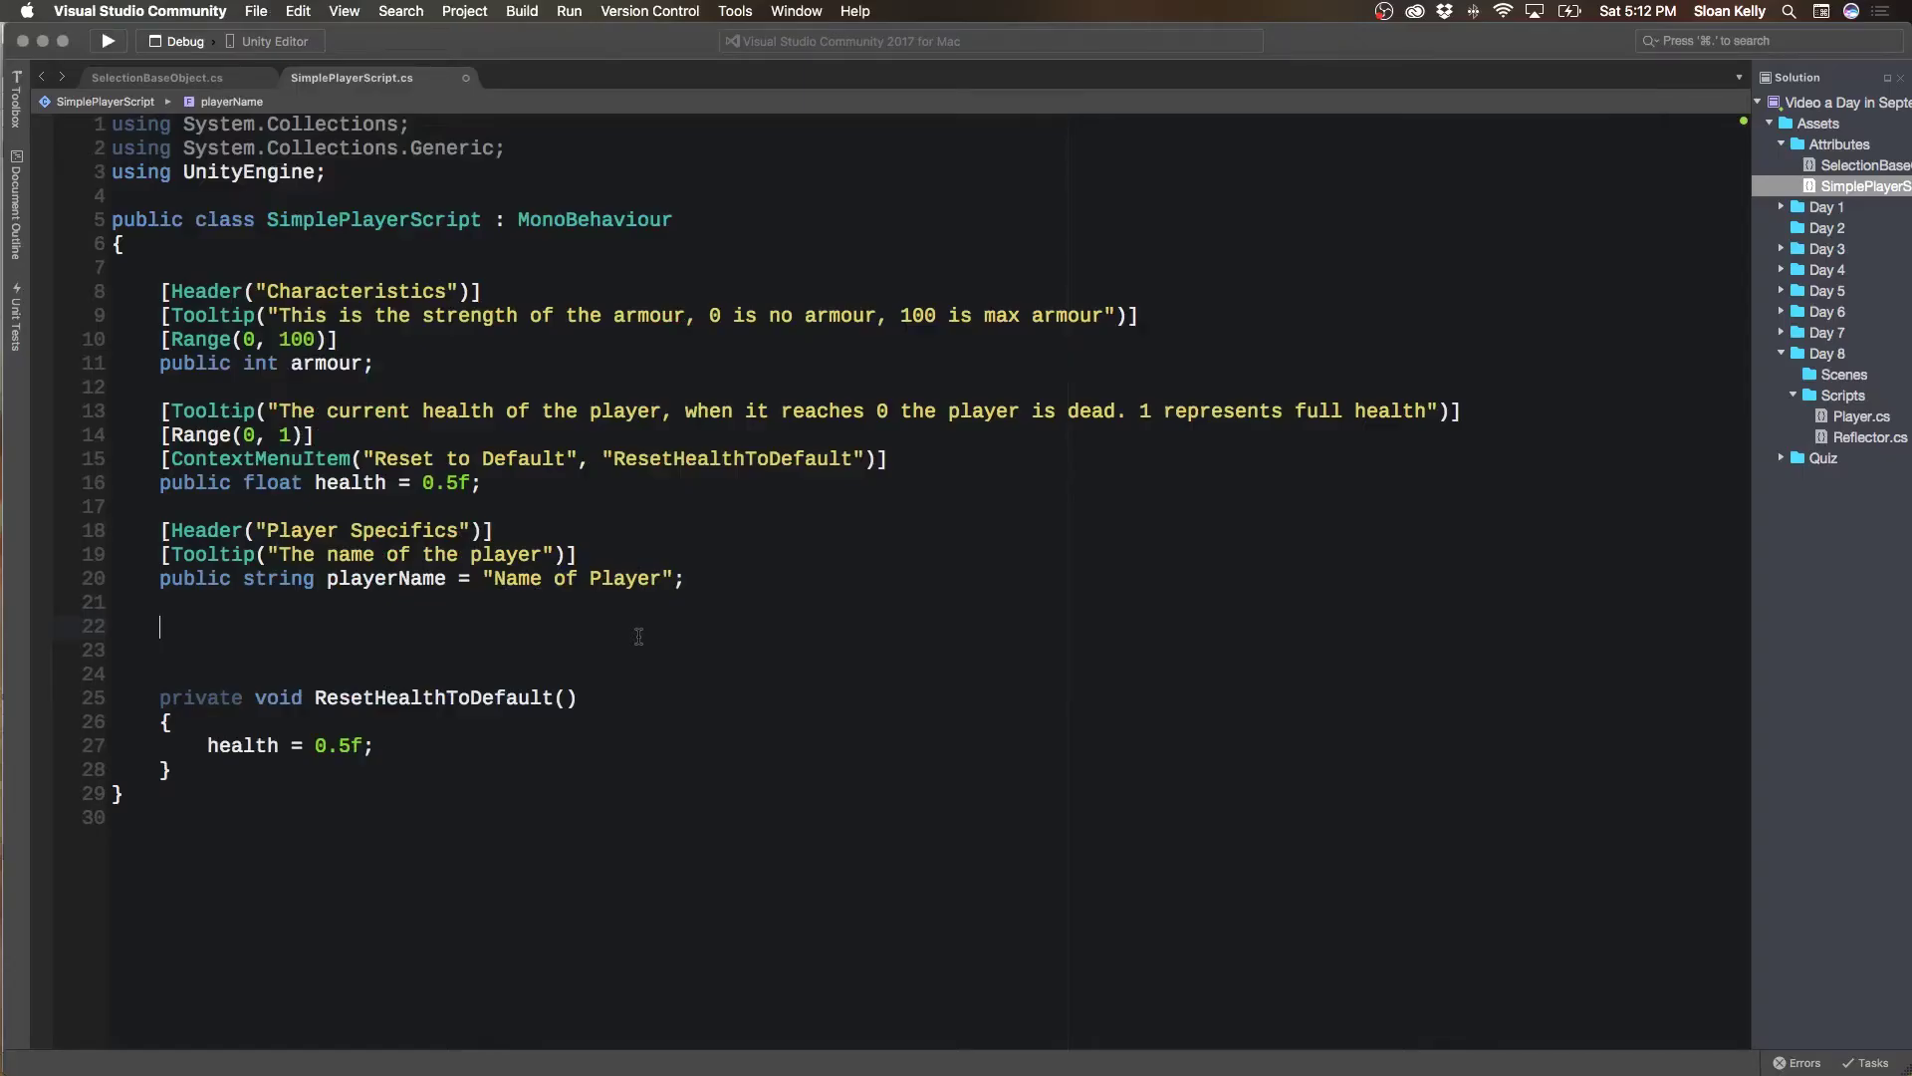
Highlight the playerName field and the word Name in its default string
double_click(378, 576)
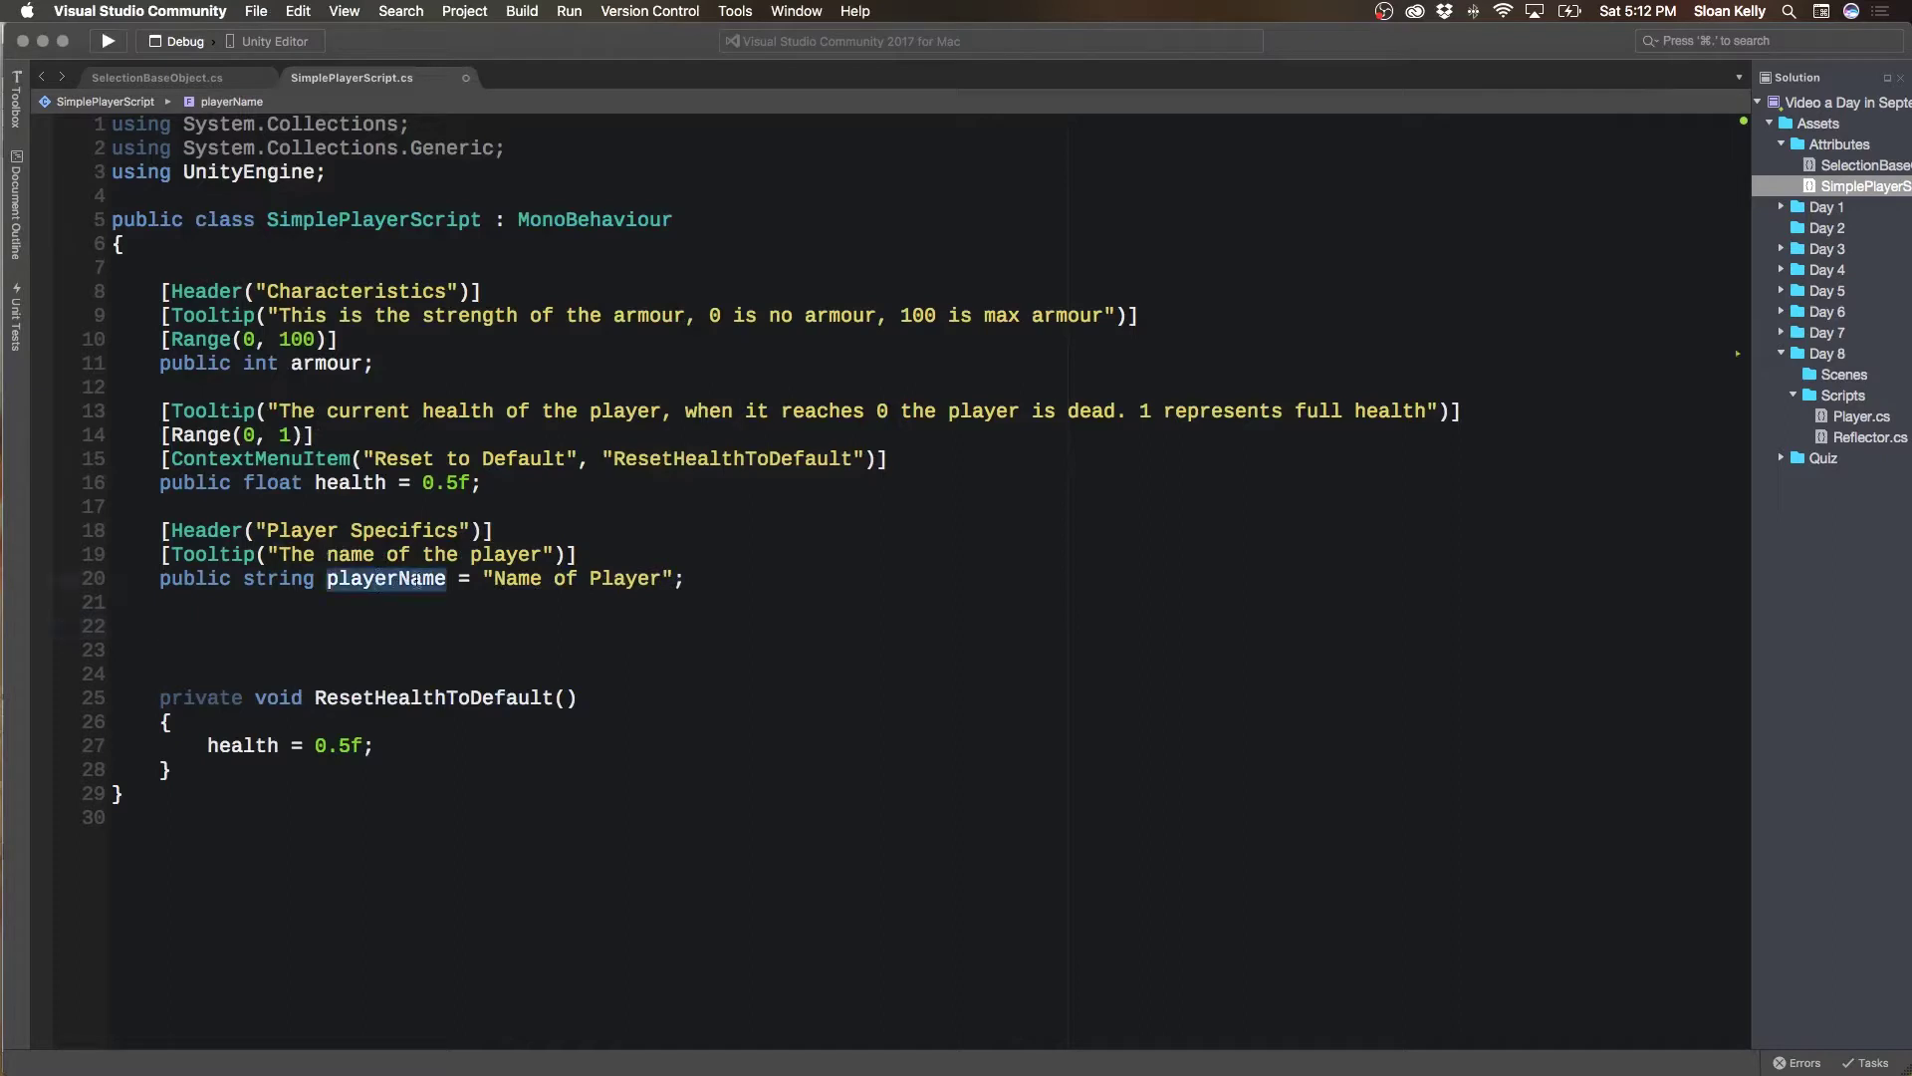
double_click(517, 580)
Switch to Unity and show the Player Name field's tooltip in the Inspector
key("super+Tab")
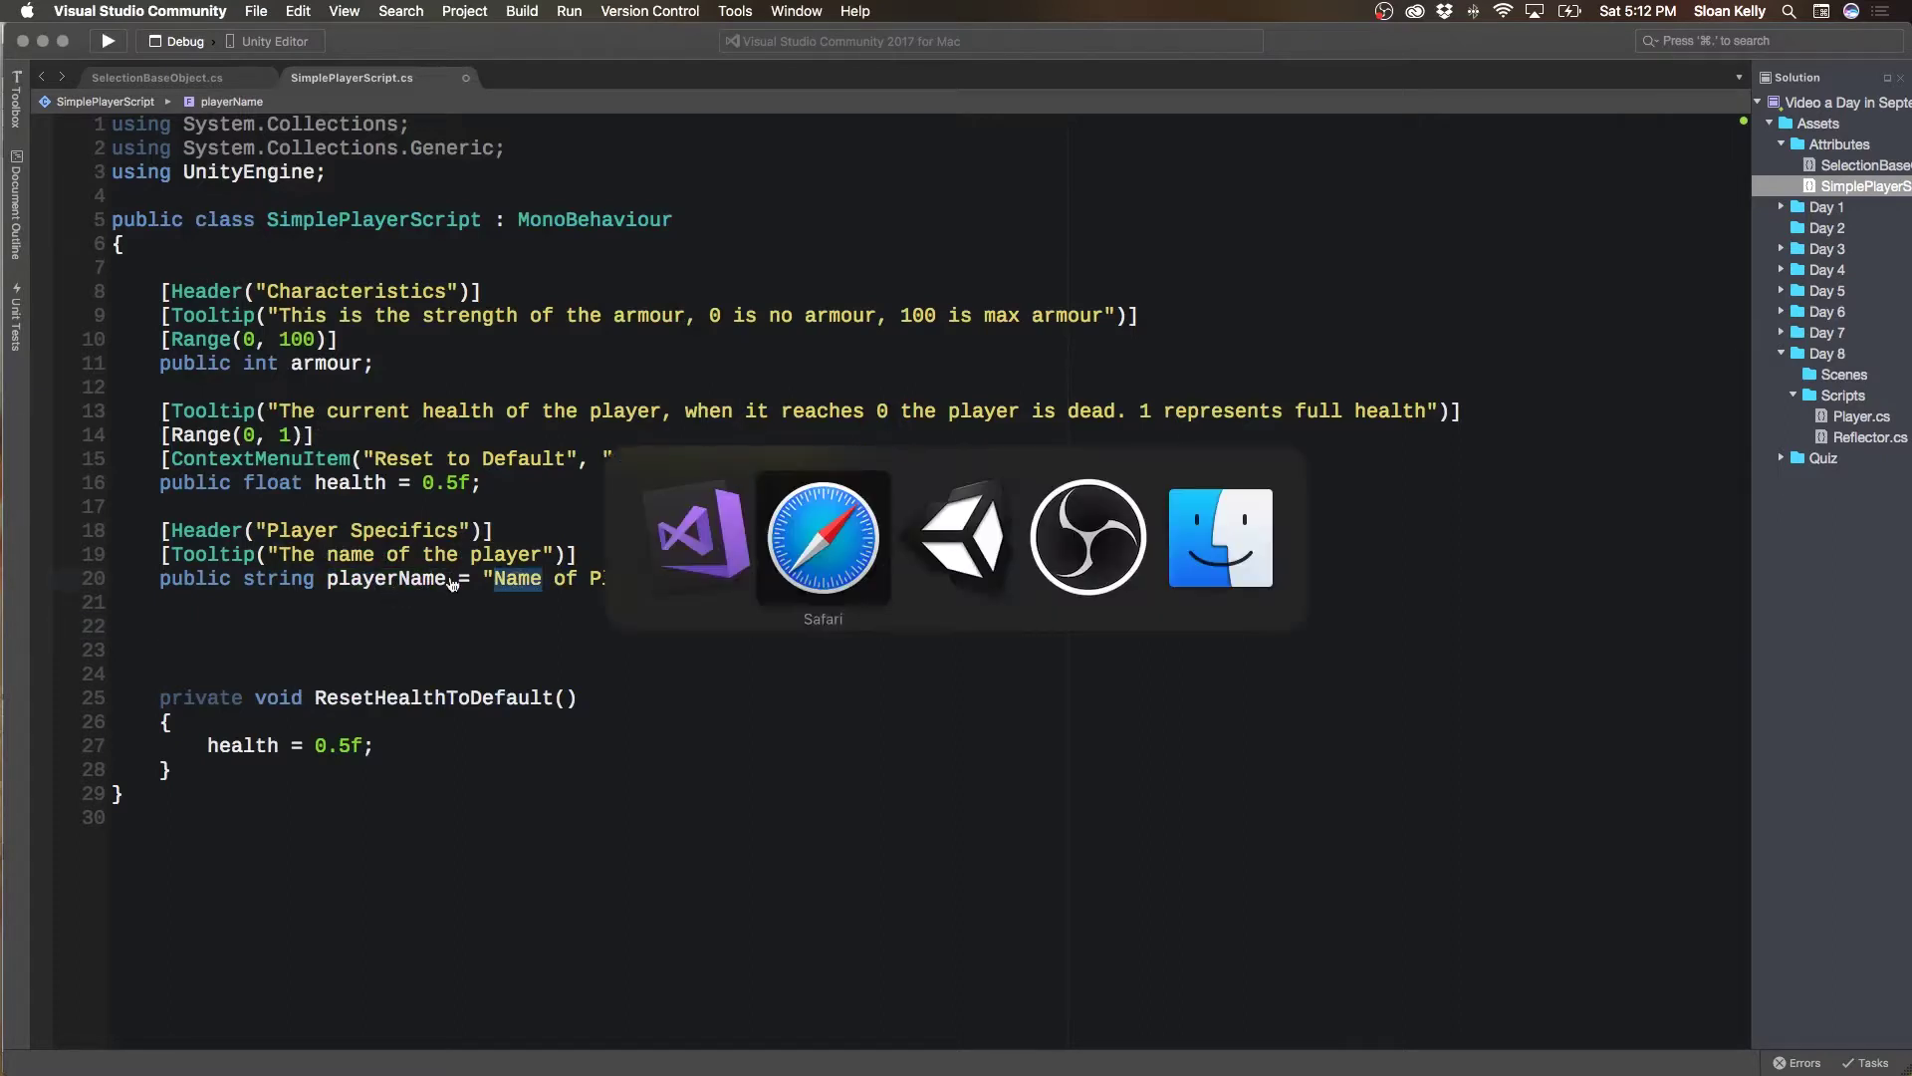
key("super+Tab")
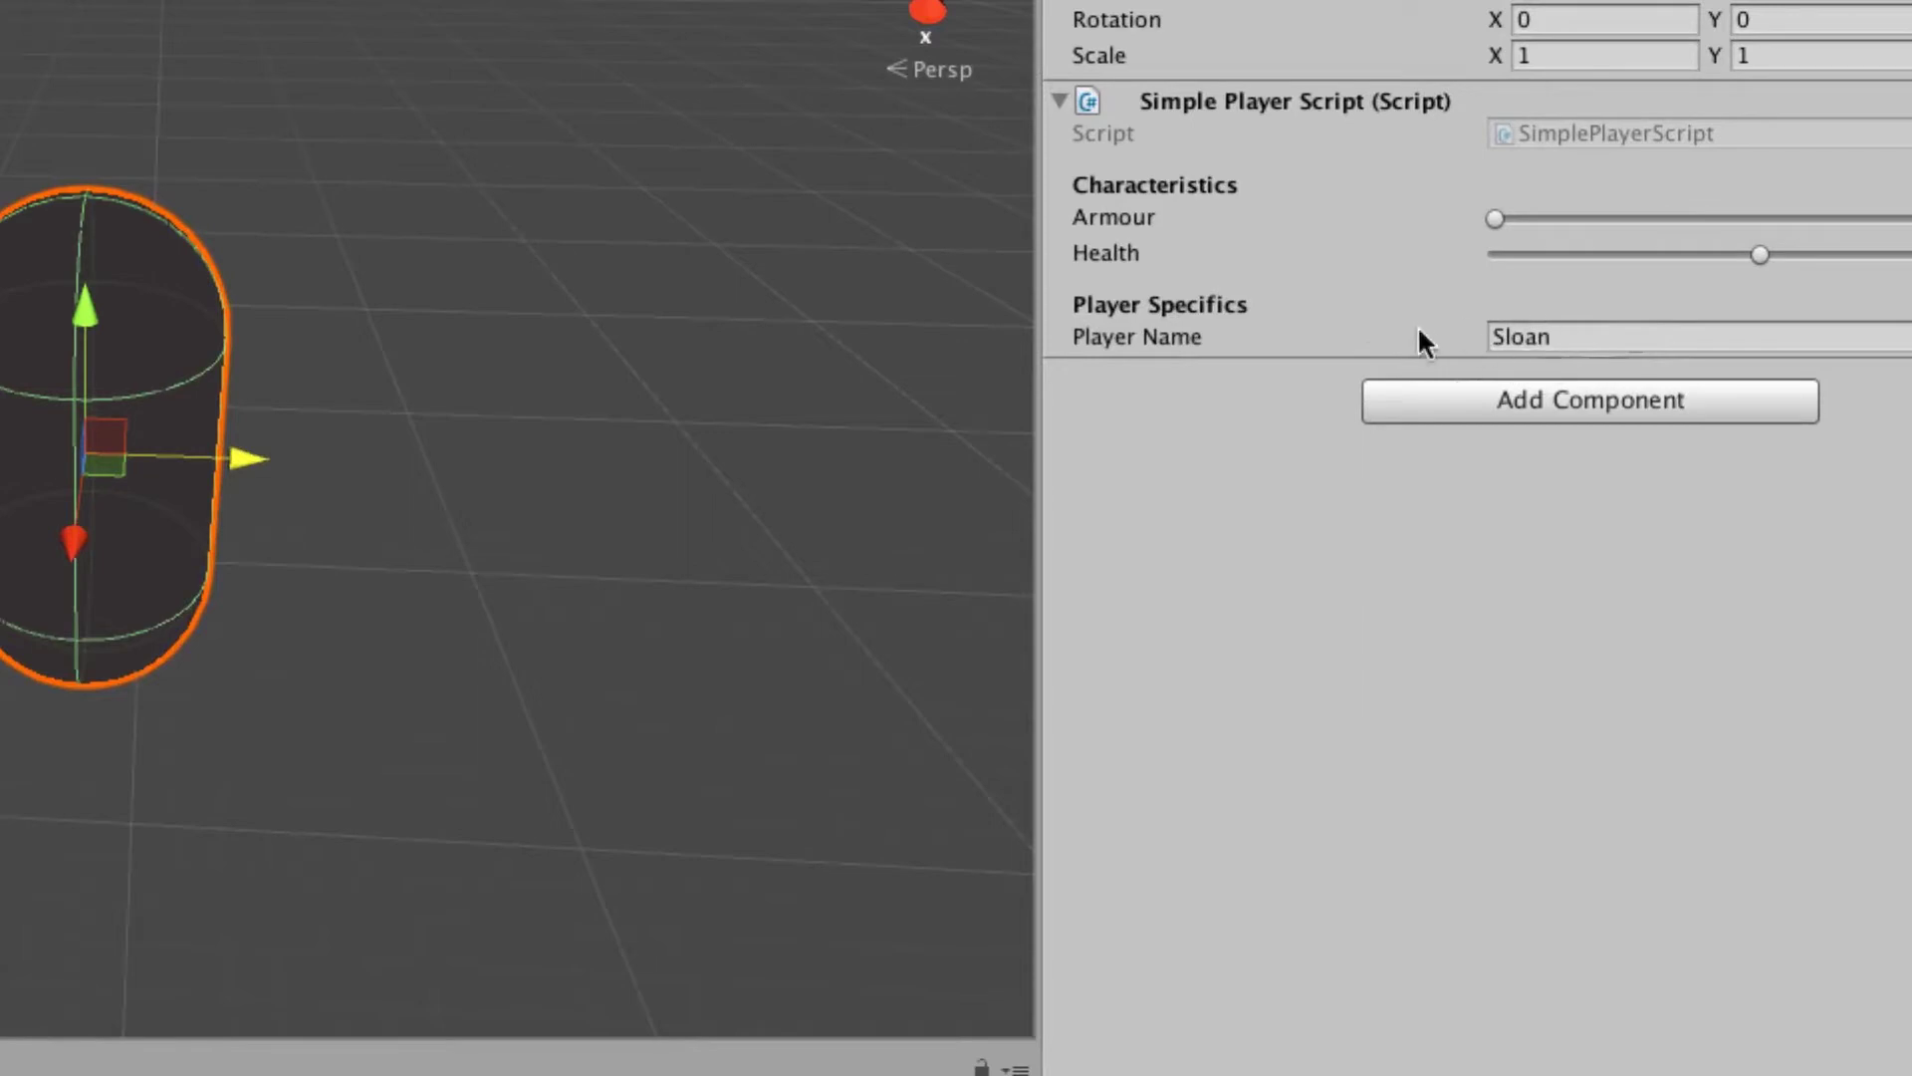
mouse_move(1462, 329)
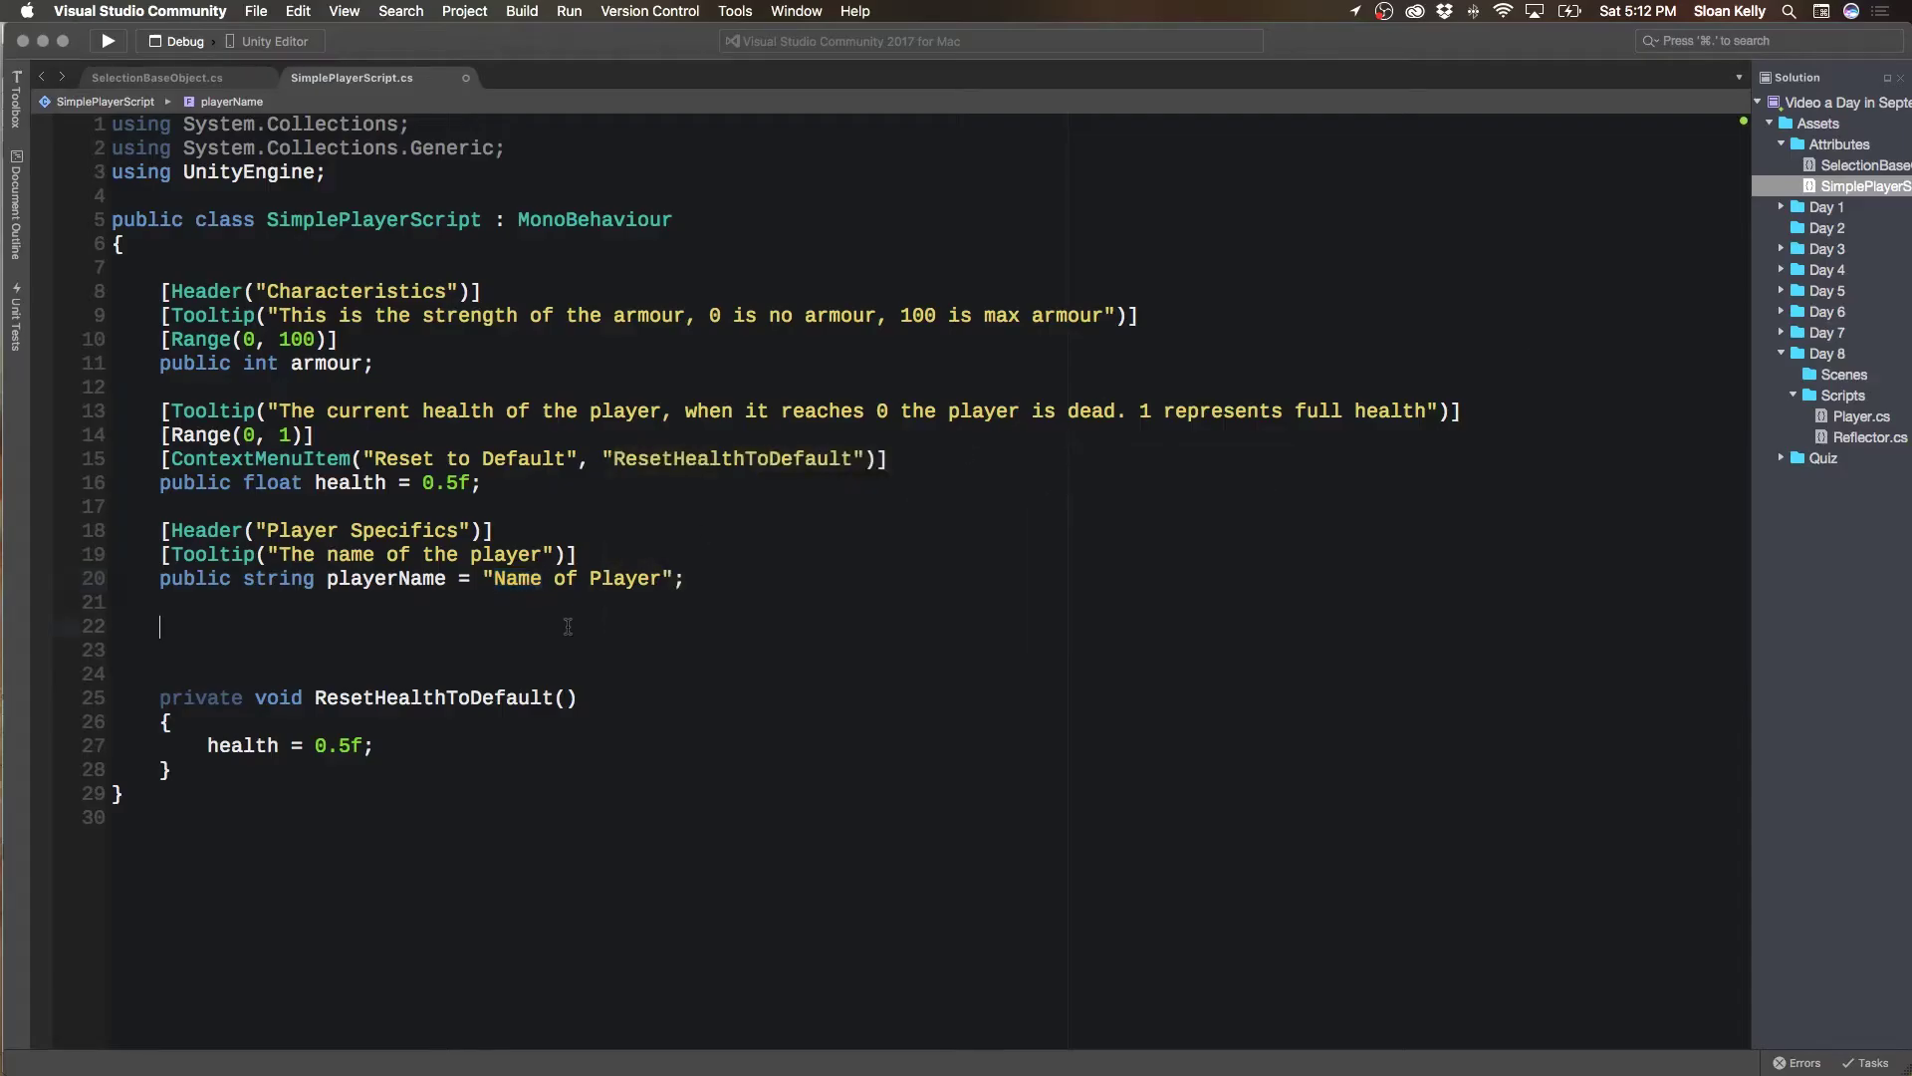
Declare public string playerInfo = ""; and copy a Lorem ipsum paragraph from lipsum.com
type("public st")
type("ring player")
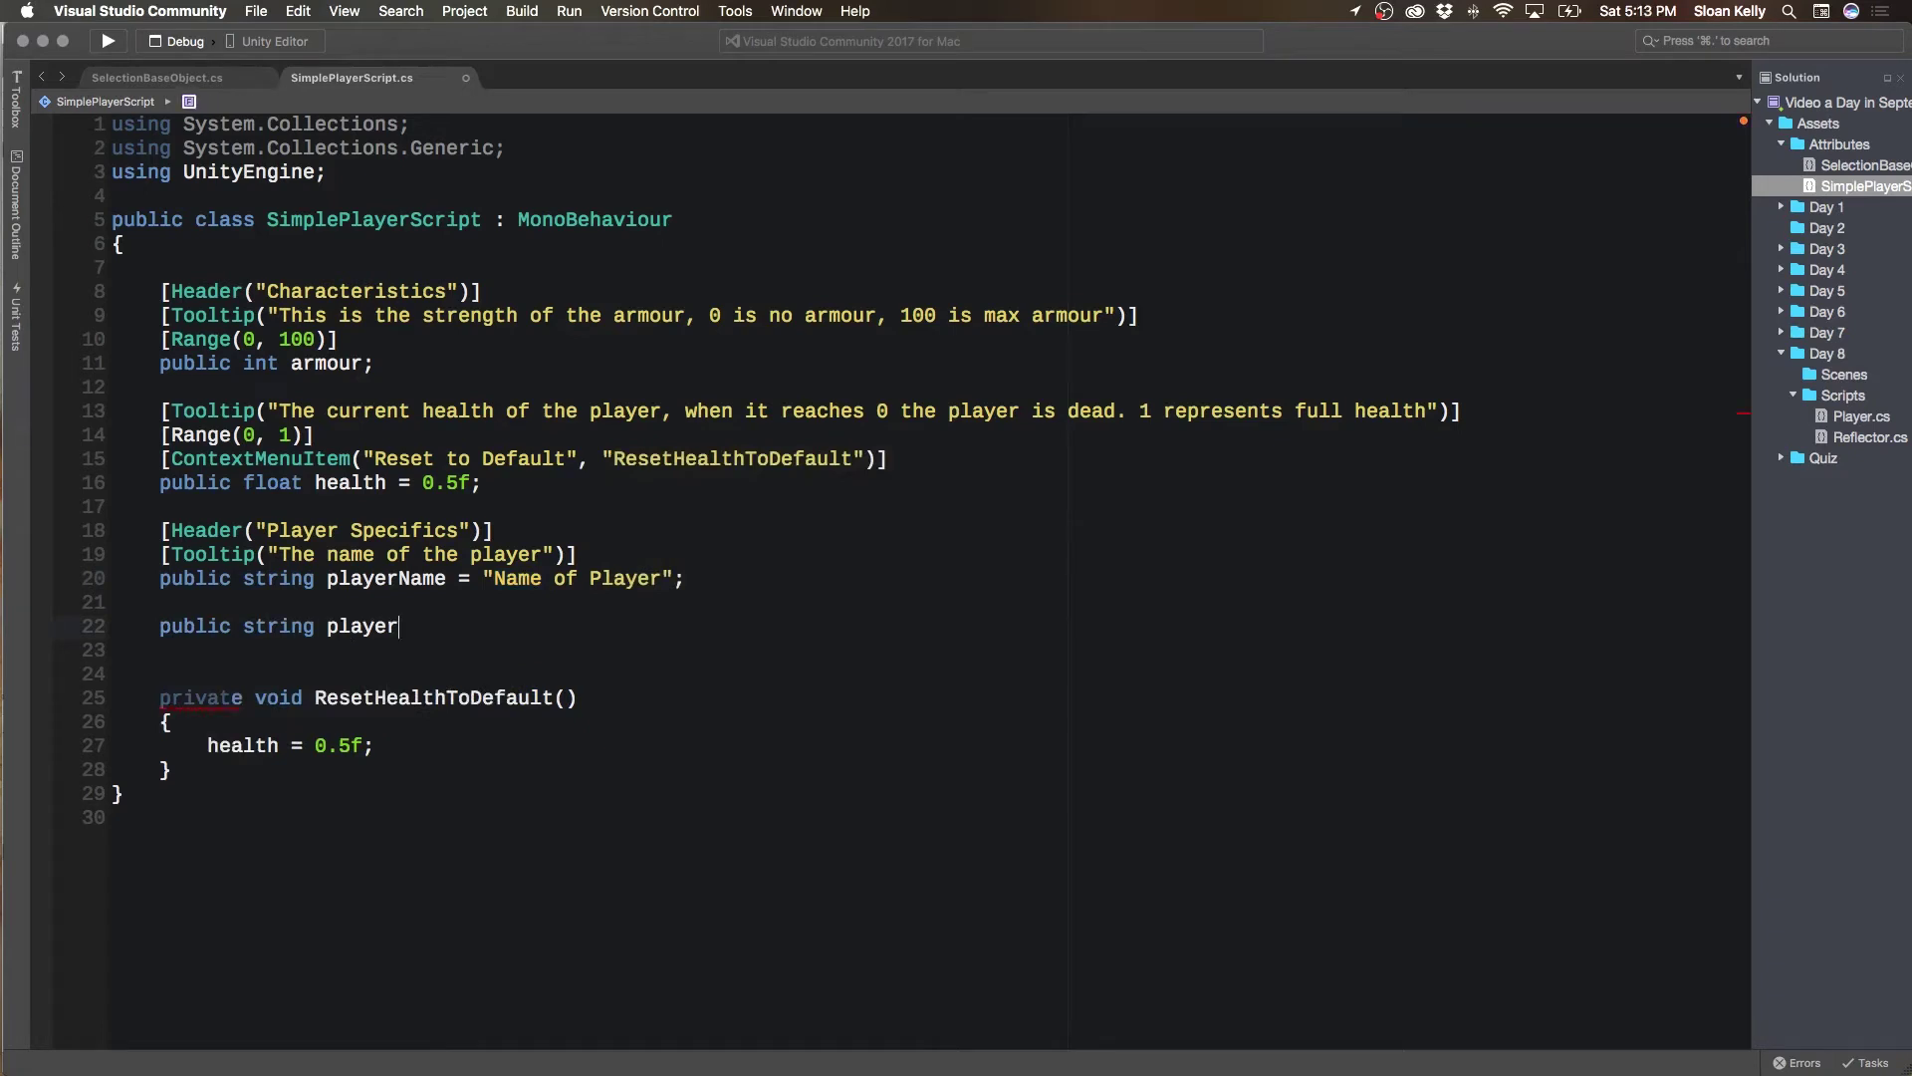
type("Info = \"\"")
type(";")
key("super+Tab")
key("super+Tab")
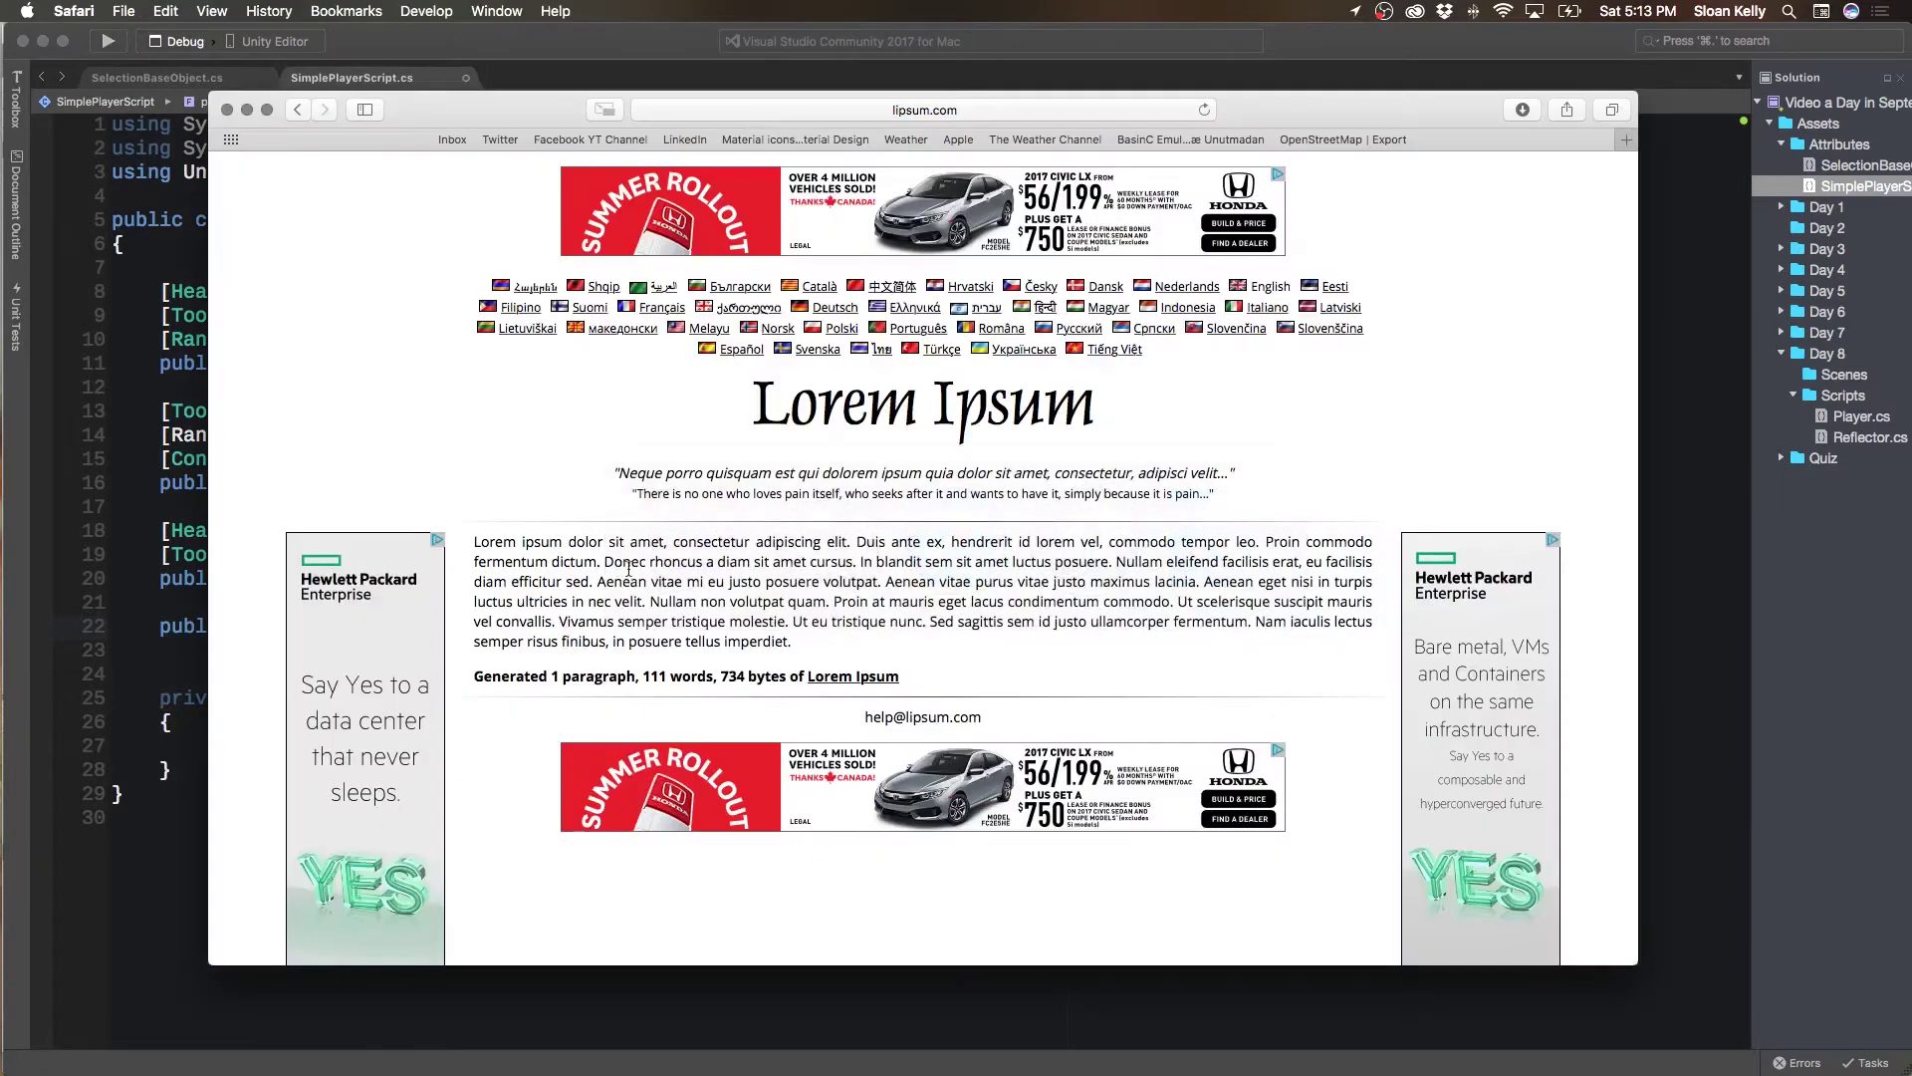
double_click(495, 543)
left_click_drag(495, 543, 797, 644)
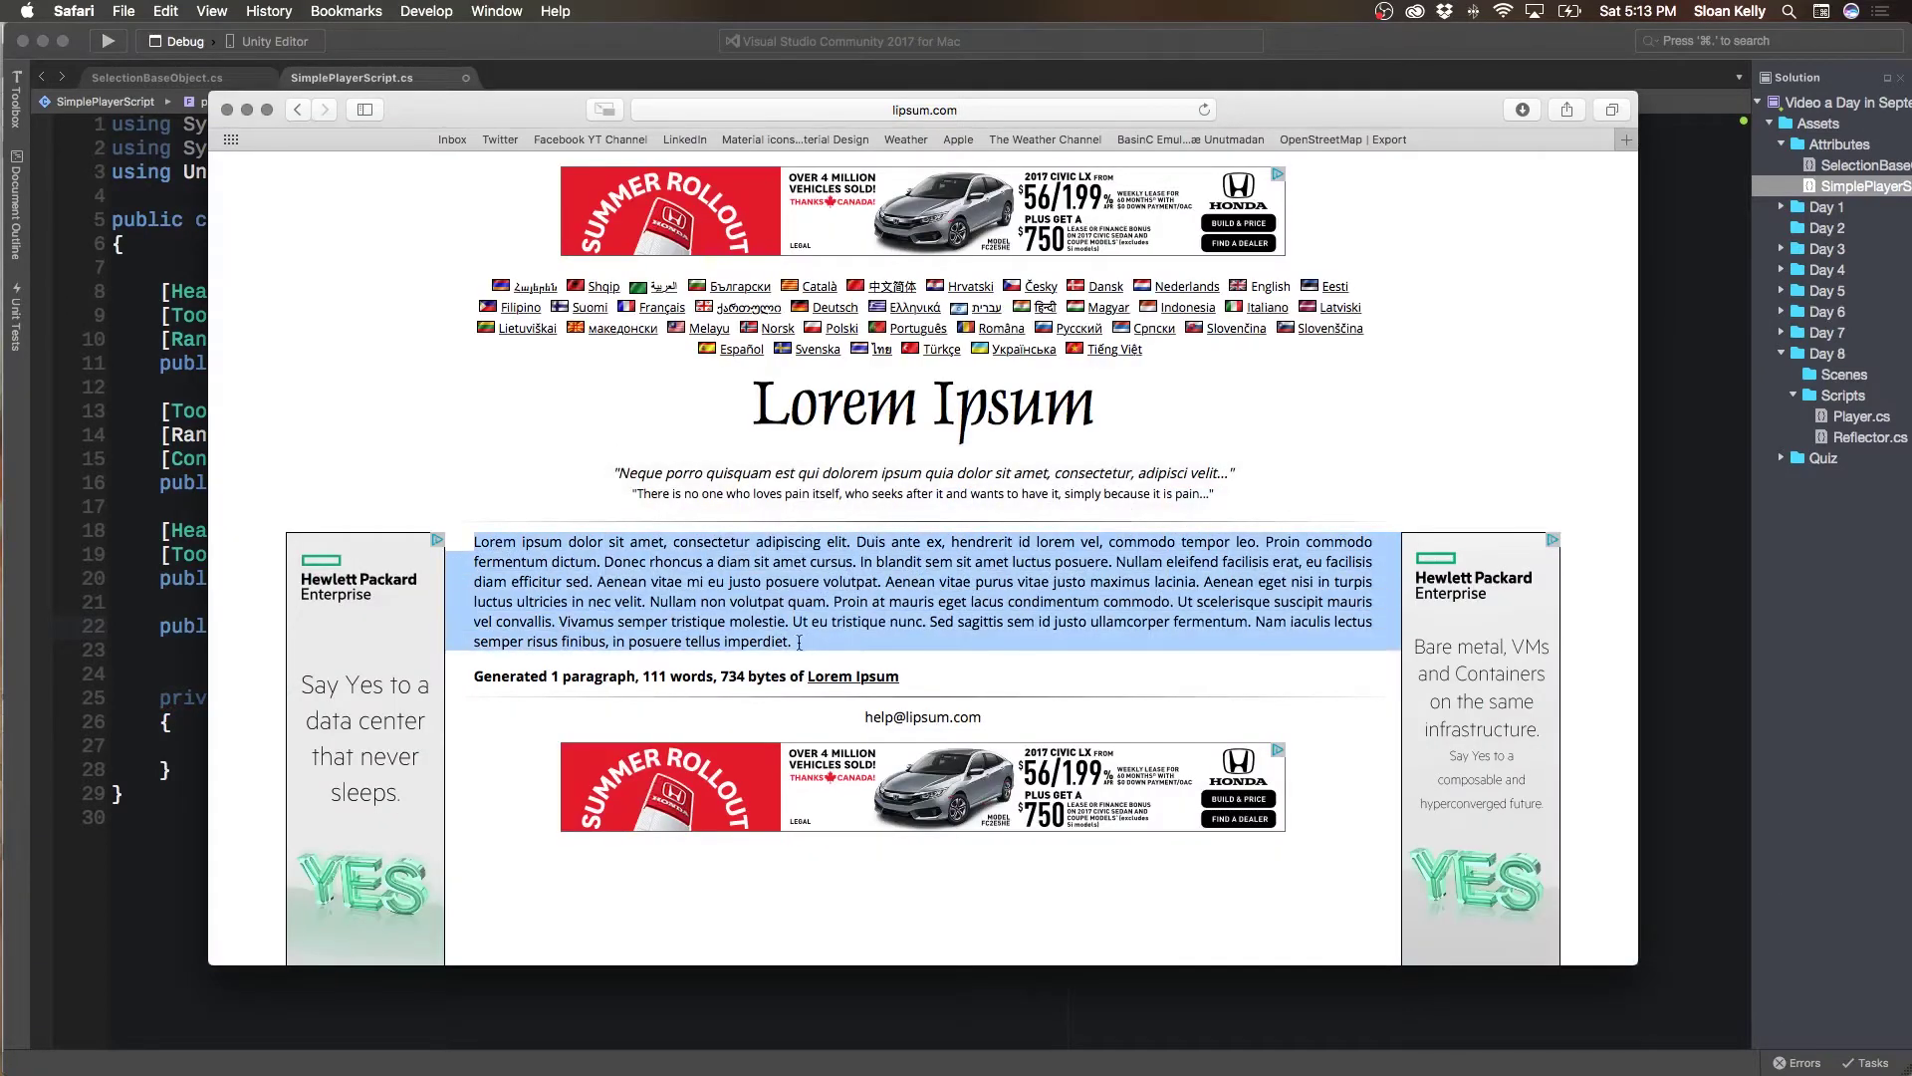
Paste the Lorem ipsum paragraph between playerInfo's quotes and save the script
key("super+Tab")
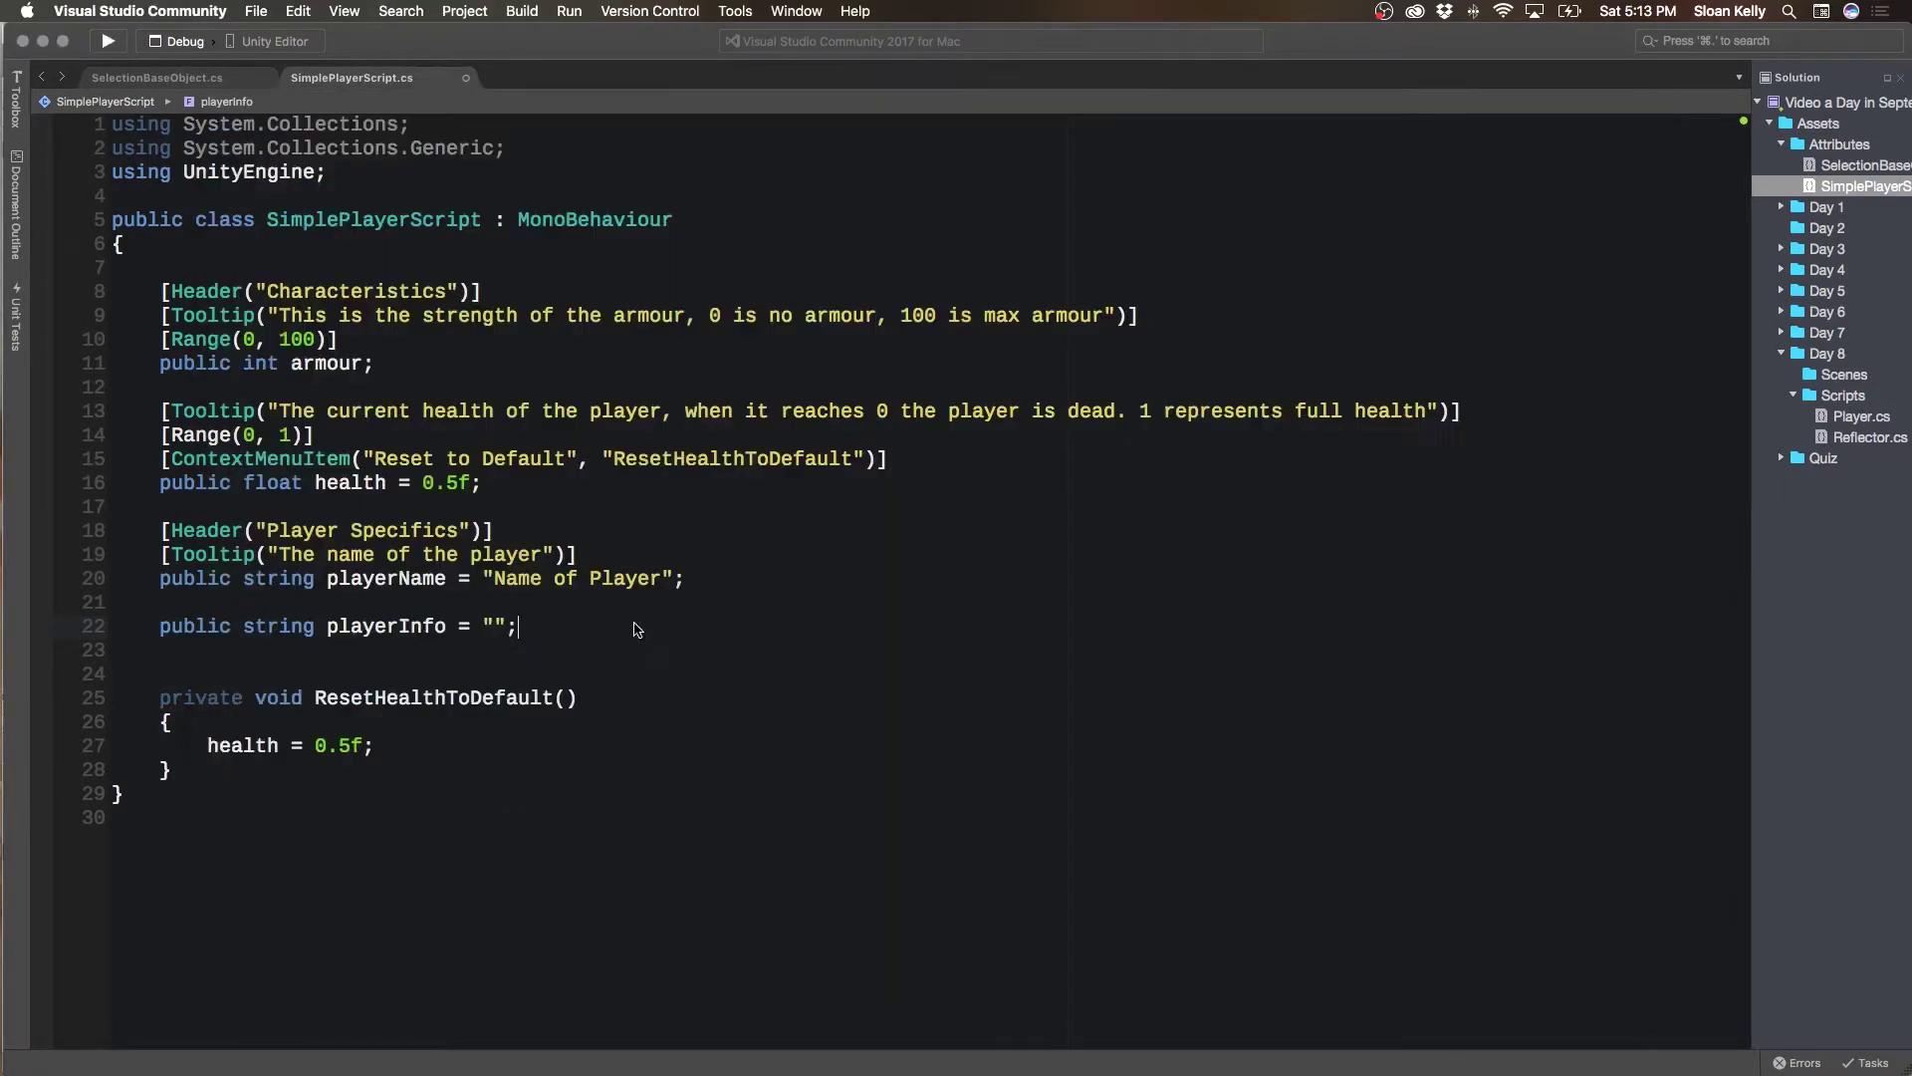
left_click(495, 626)
key("super+v")
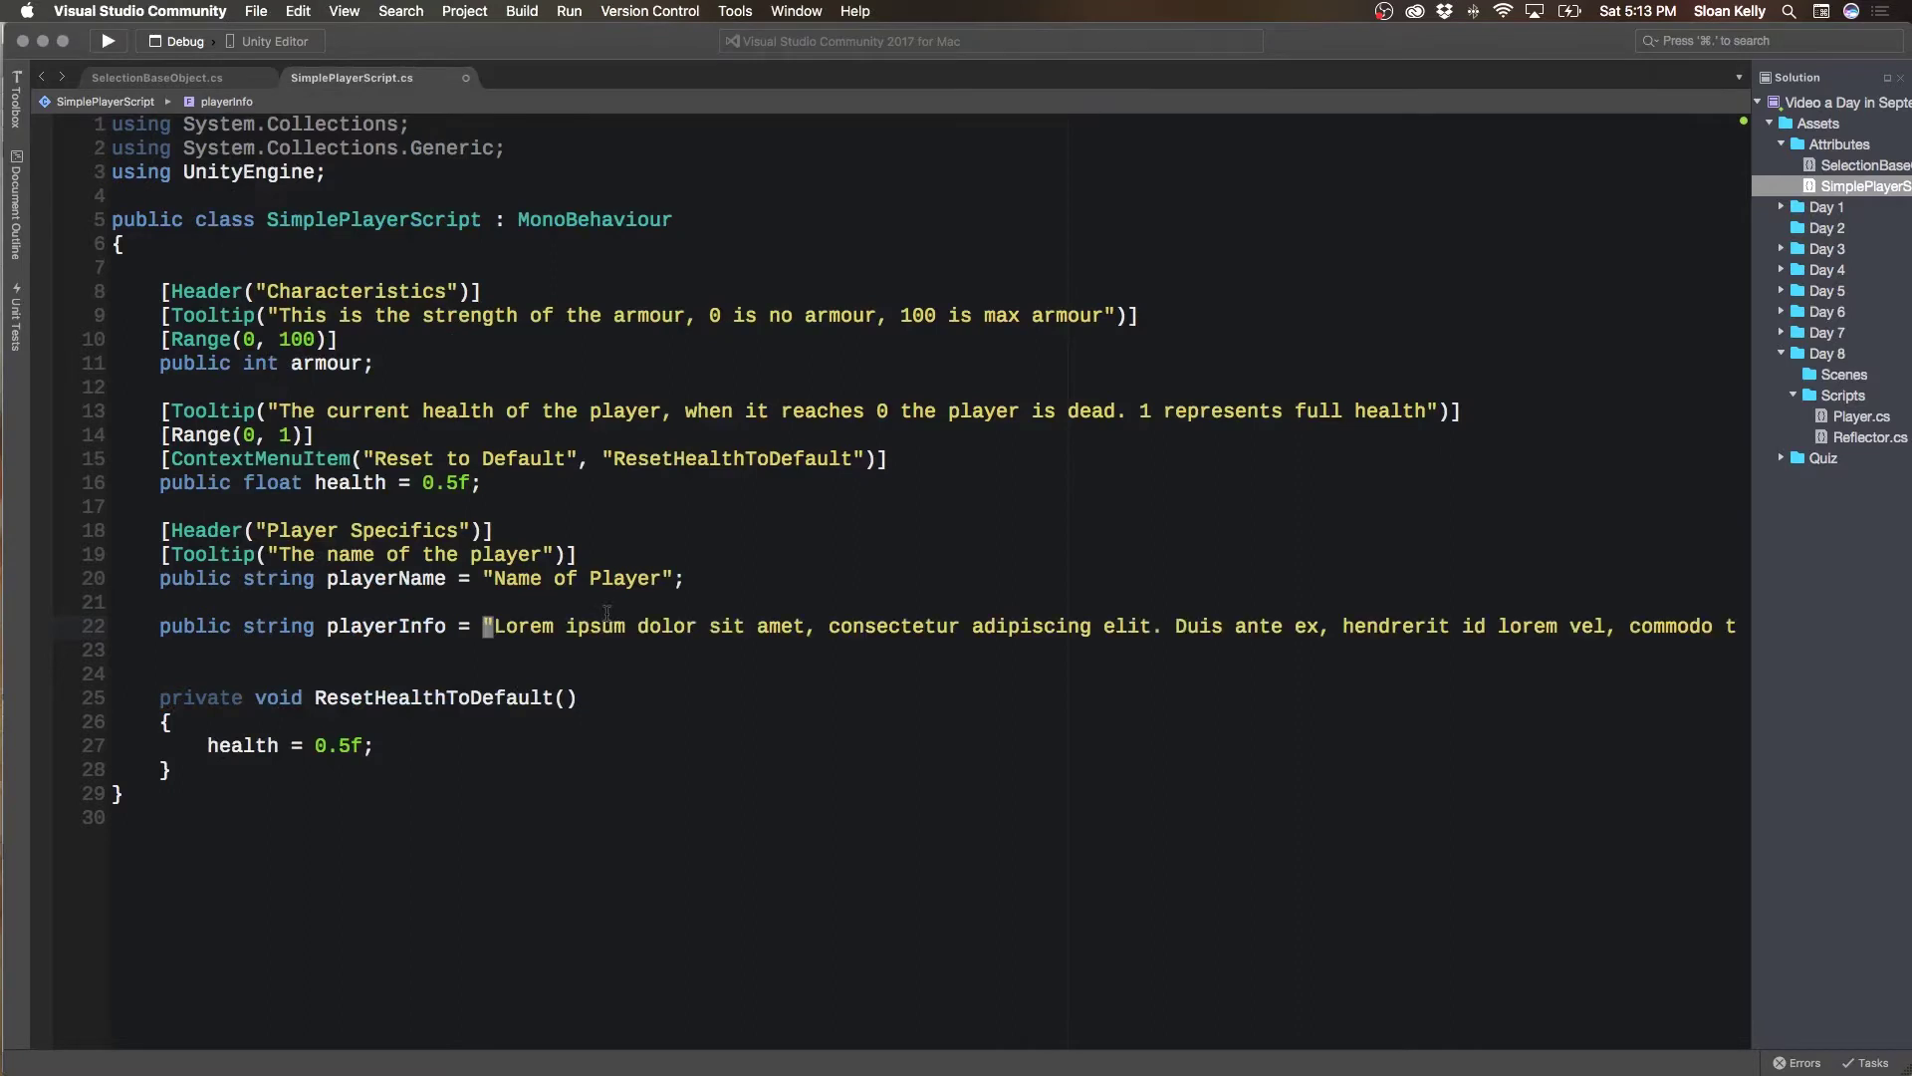
key("super+s")
key("super+Tab")
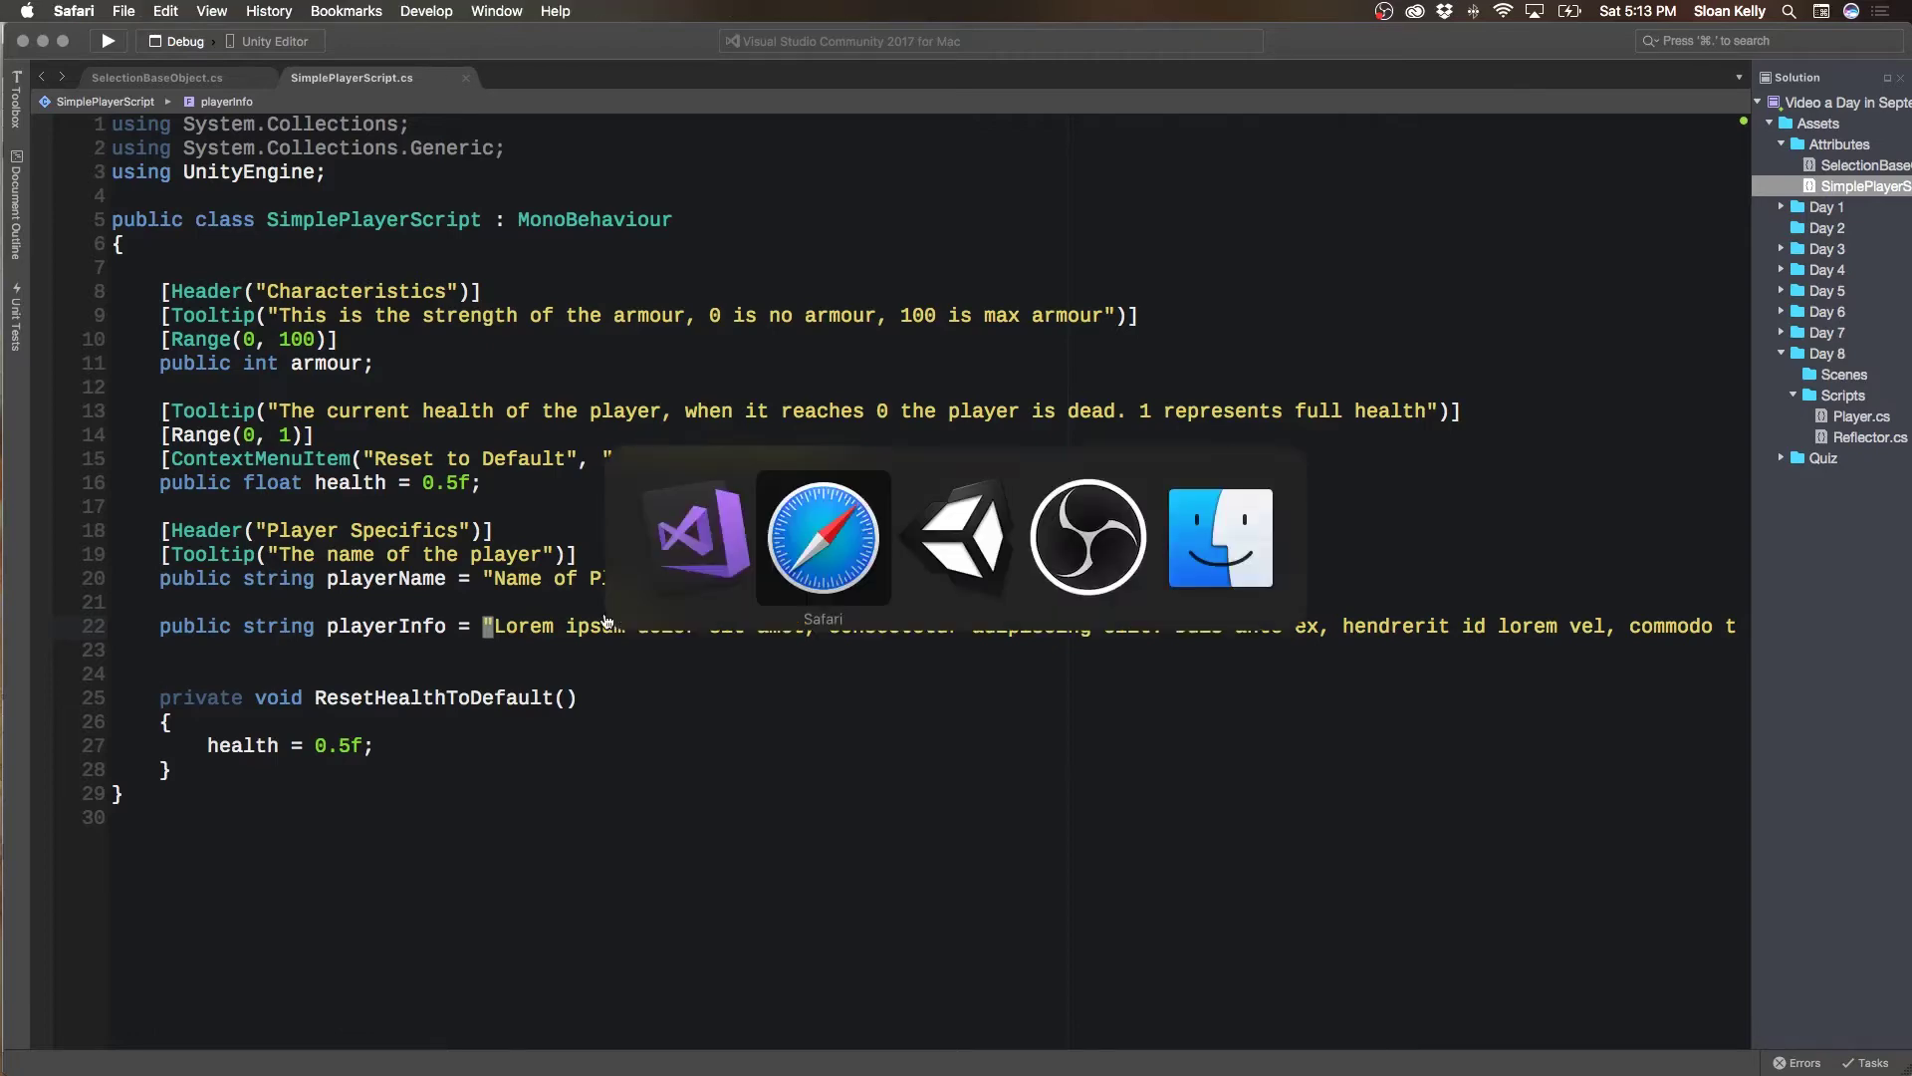
In Unity, delete the Player Info text, then undo to restore the Lorem ipsum
key("super+Tab")
key("super+Tab")
key("super+Tab")
key("super+shift+Tab")
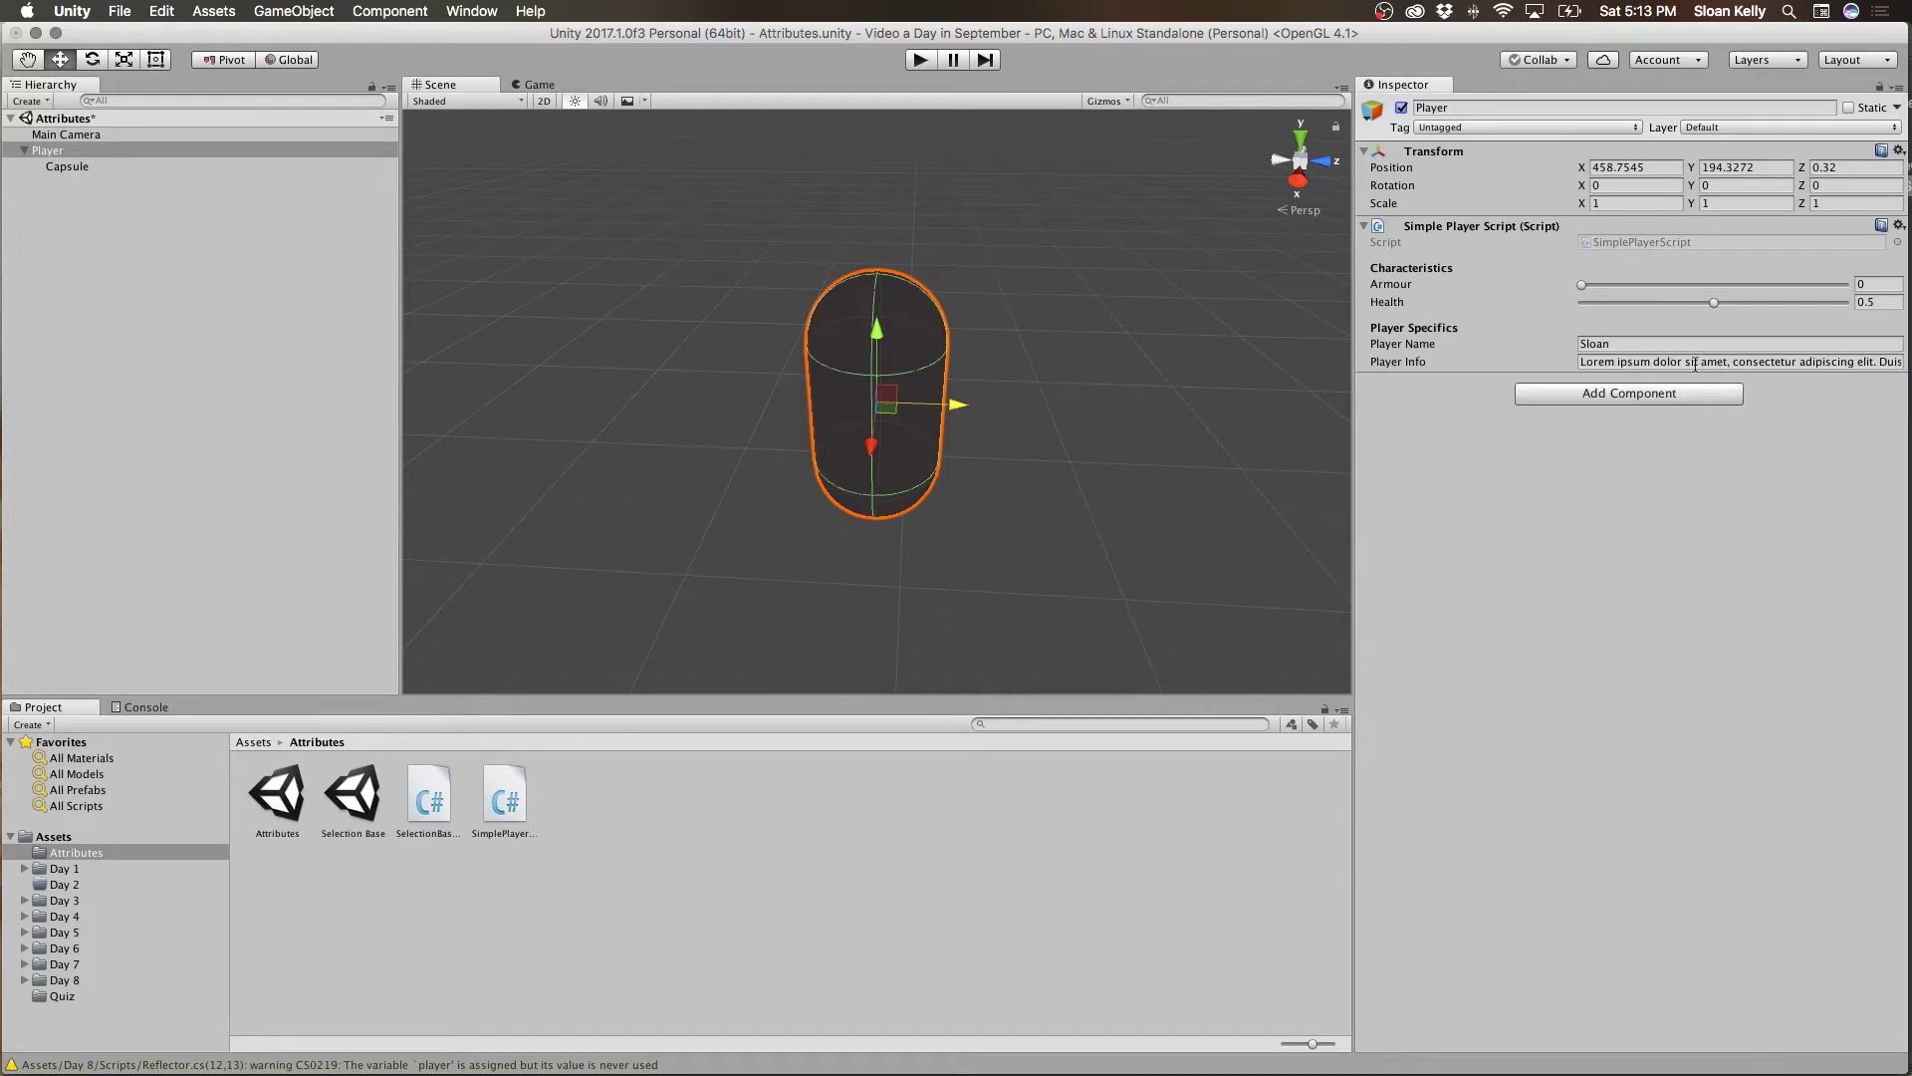
left_click(1776, 363)
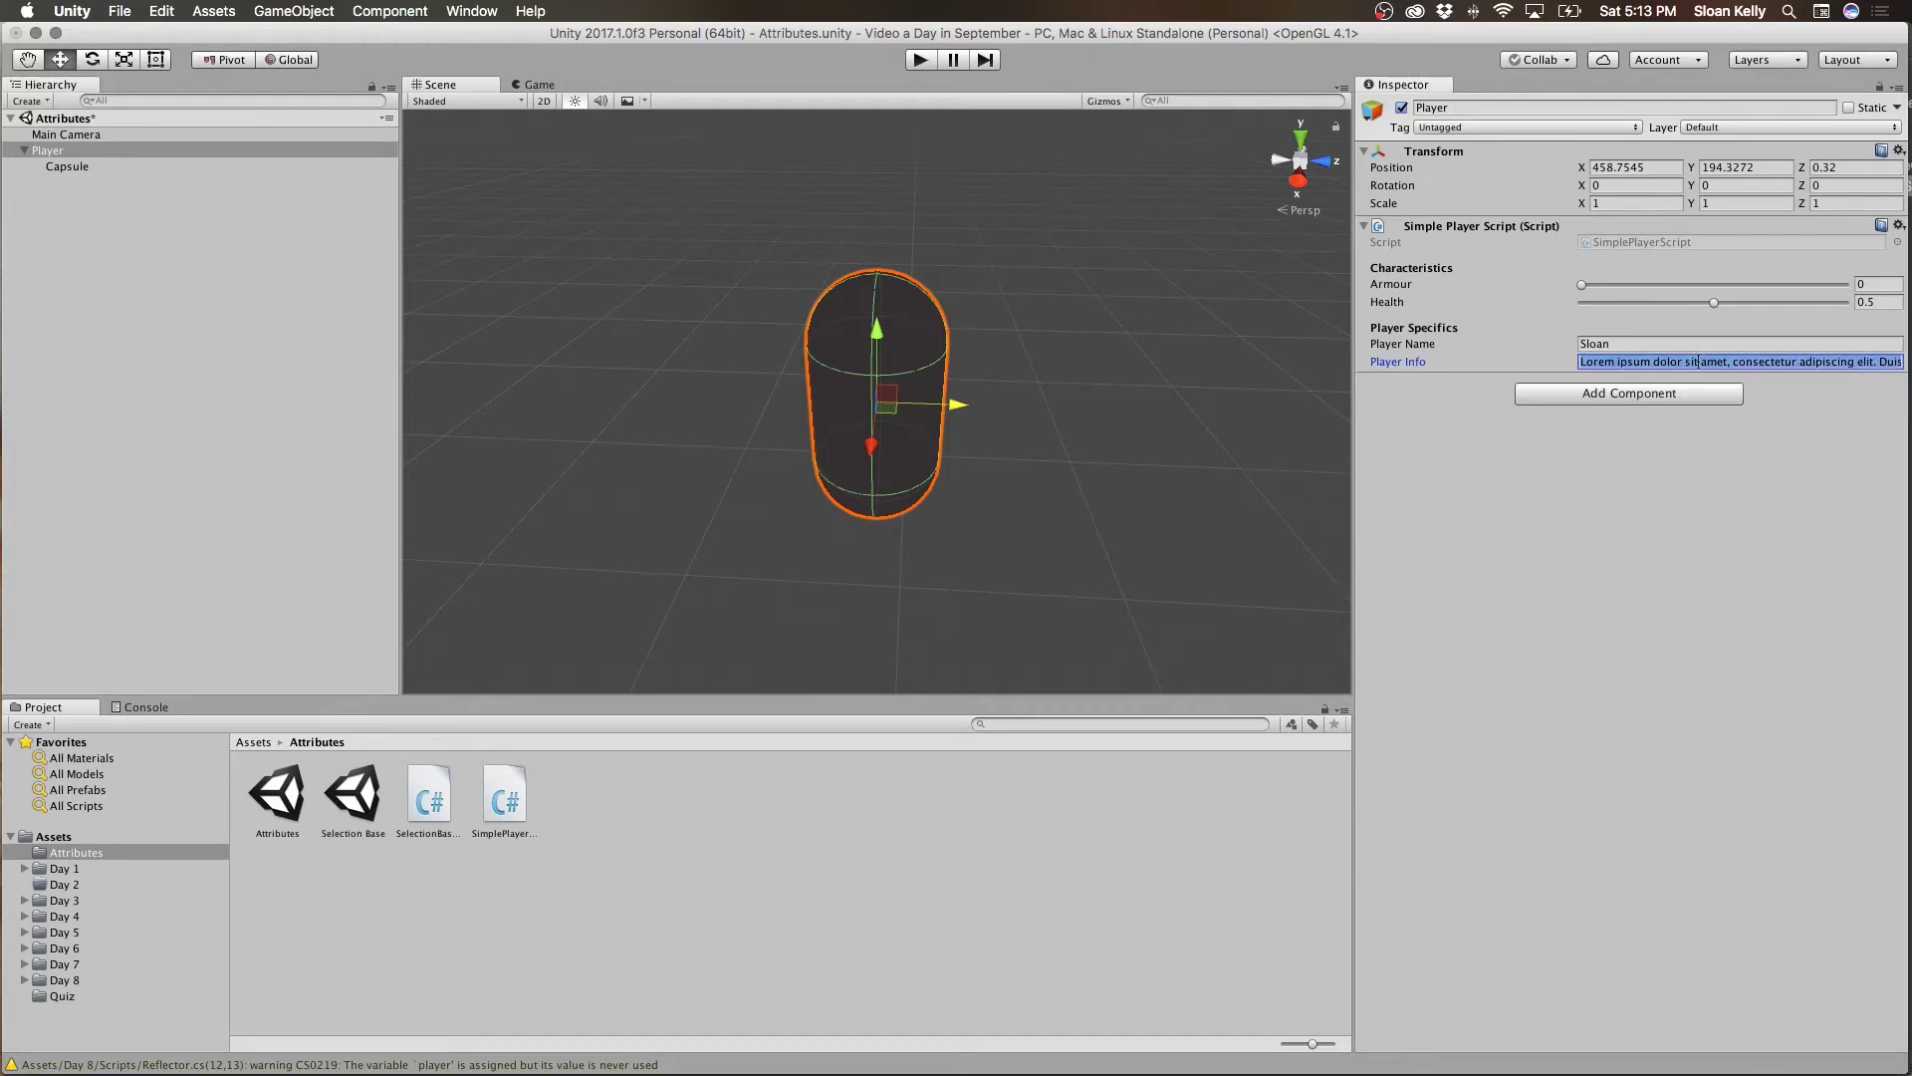
key("BackSpace")
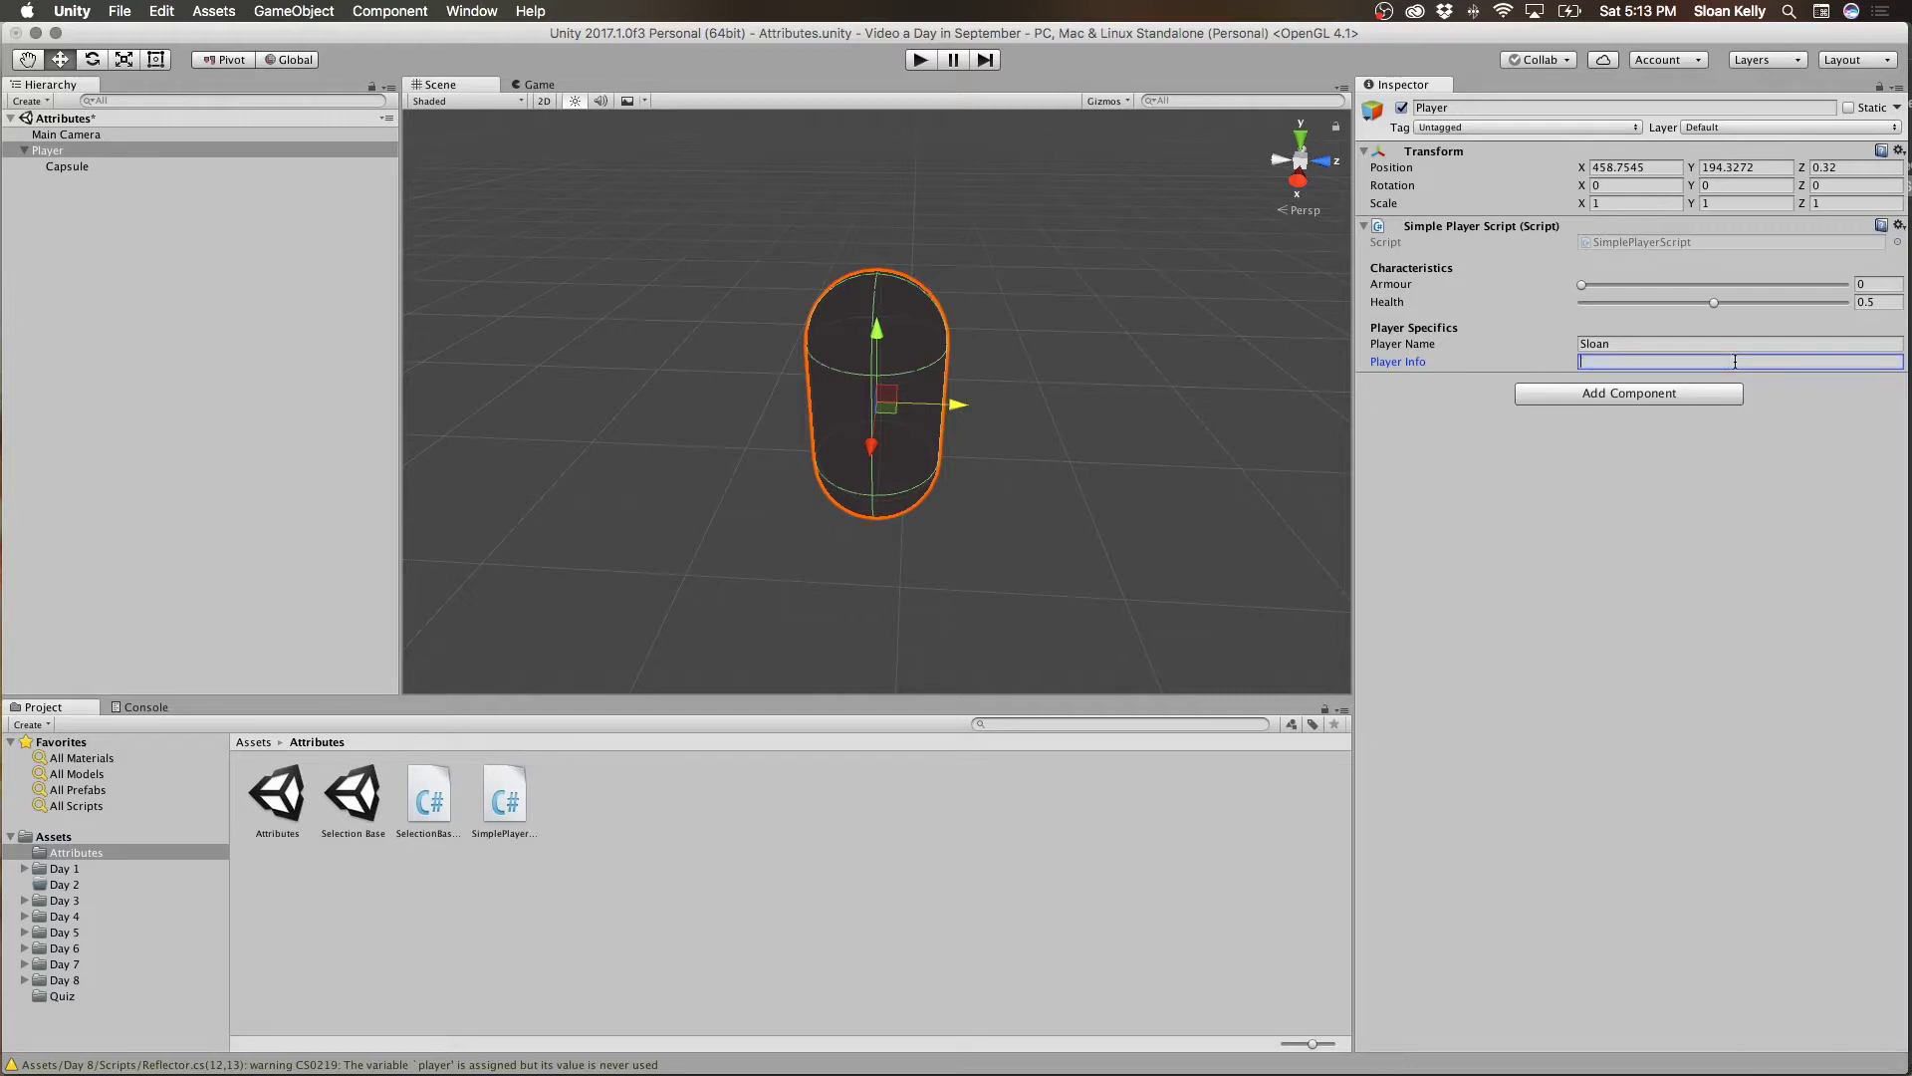
key("super+z")
key("super+Tab")
key("super+Tab")
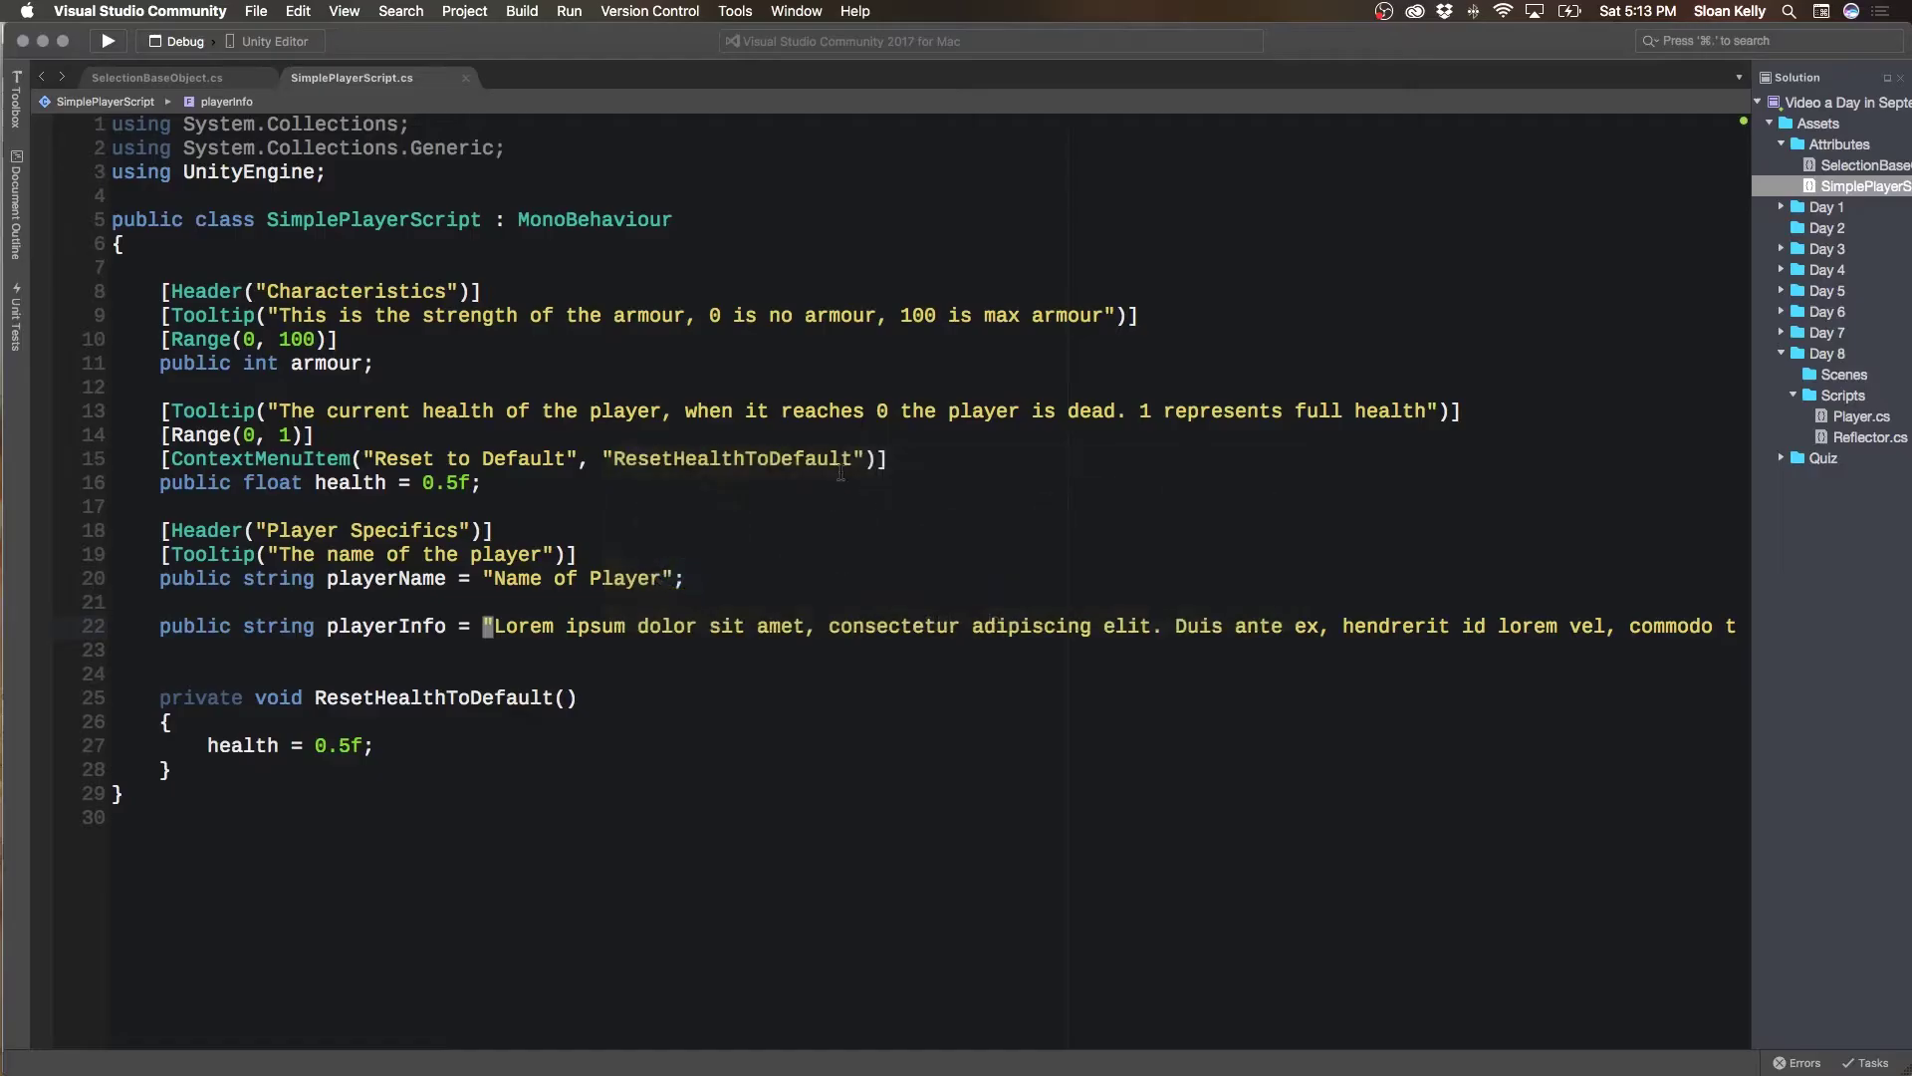
Add a [Multiline] attribute above the playerInfo field and save
left_click(610, 596)
key("Return")
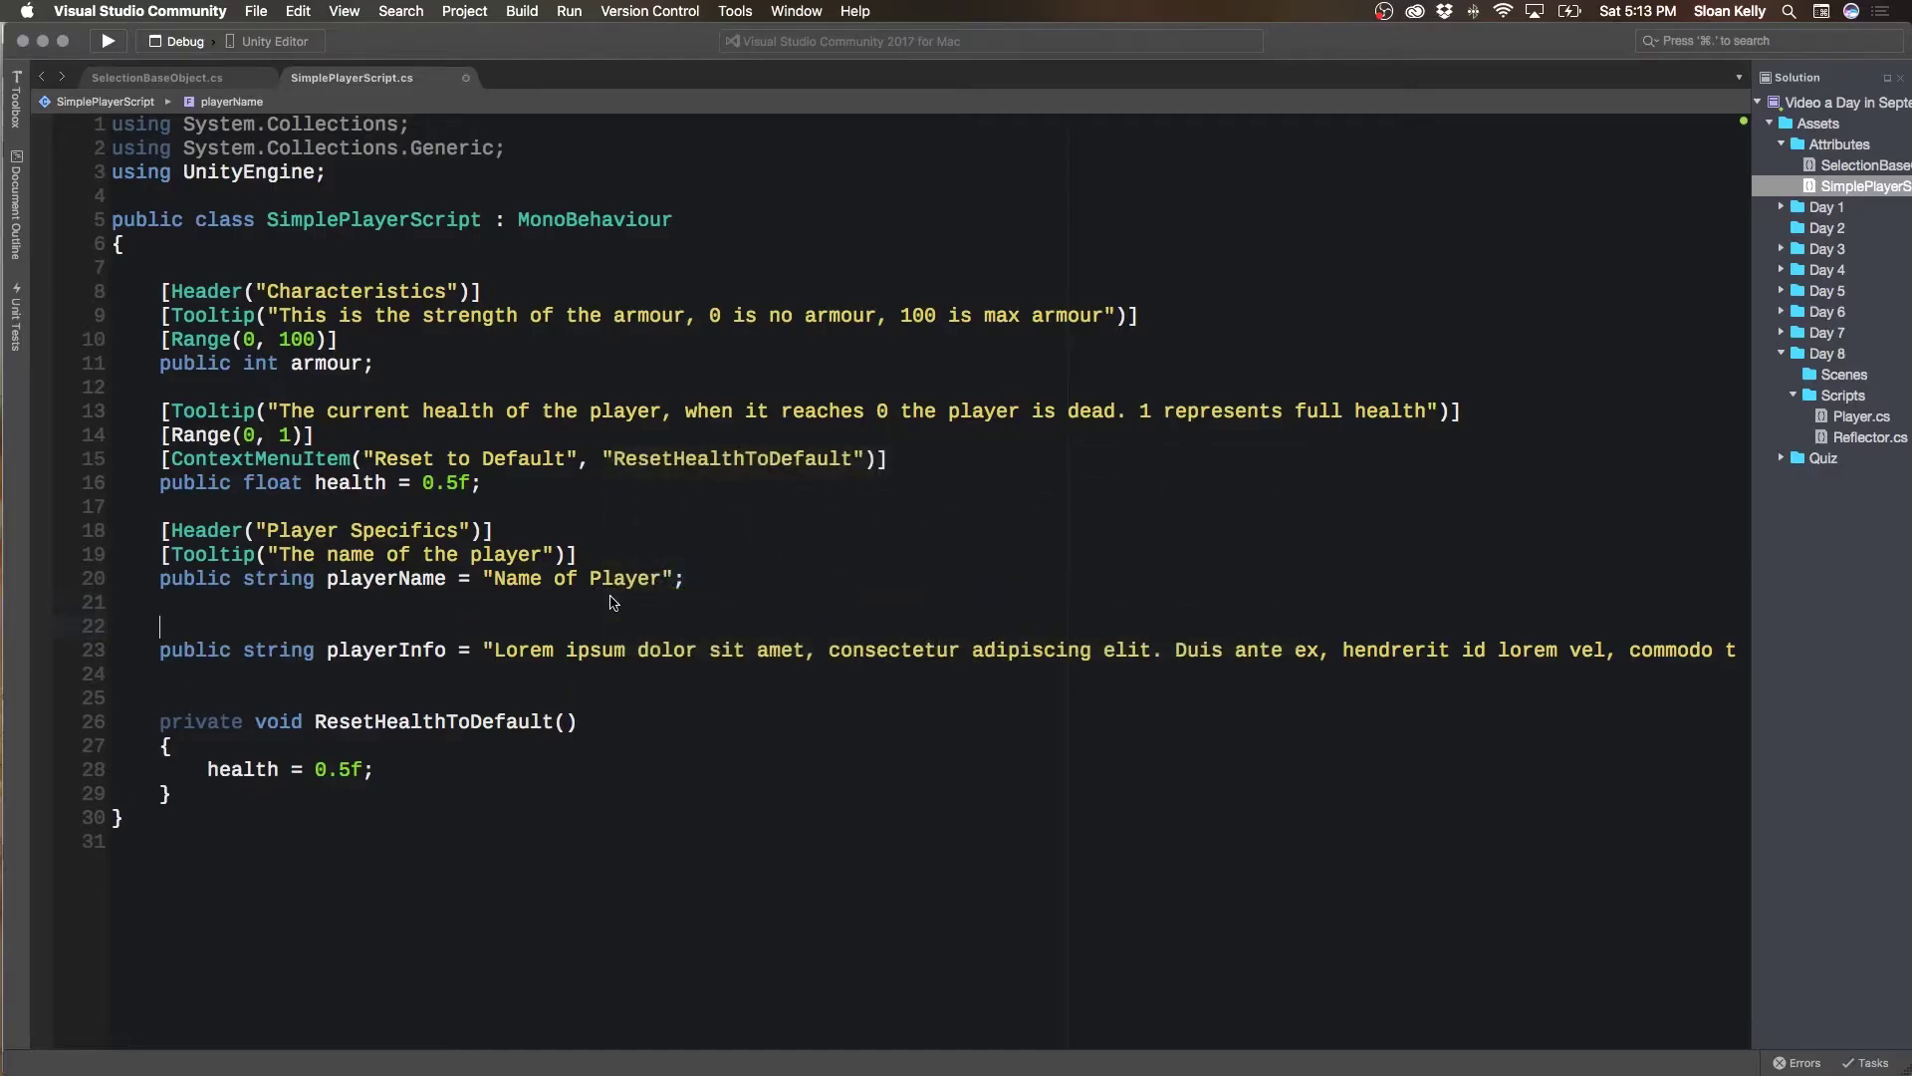
type("[Multil")
type("ine")
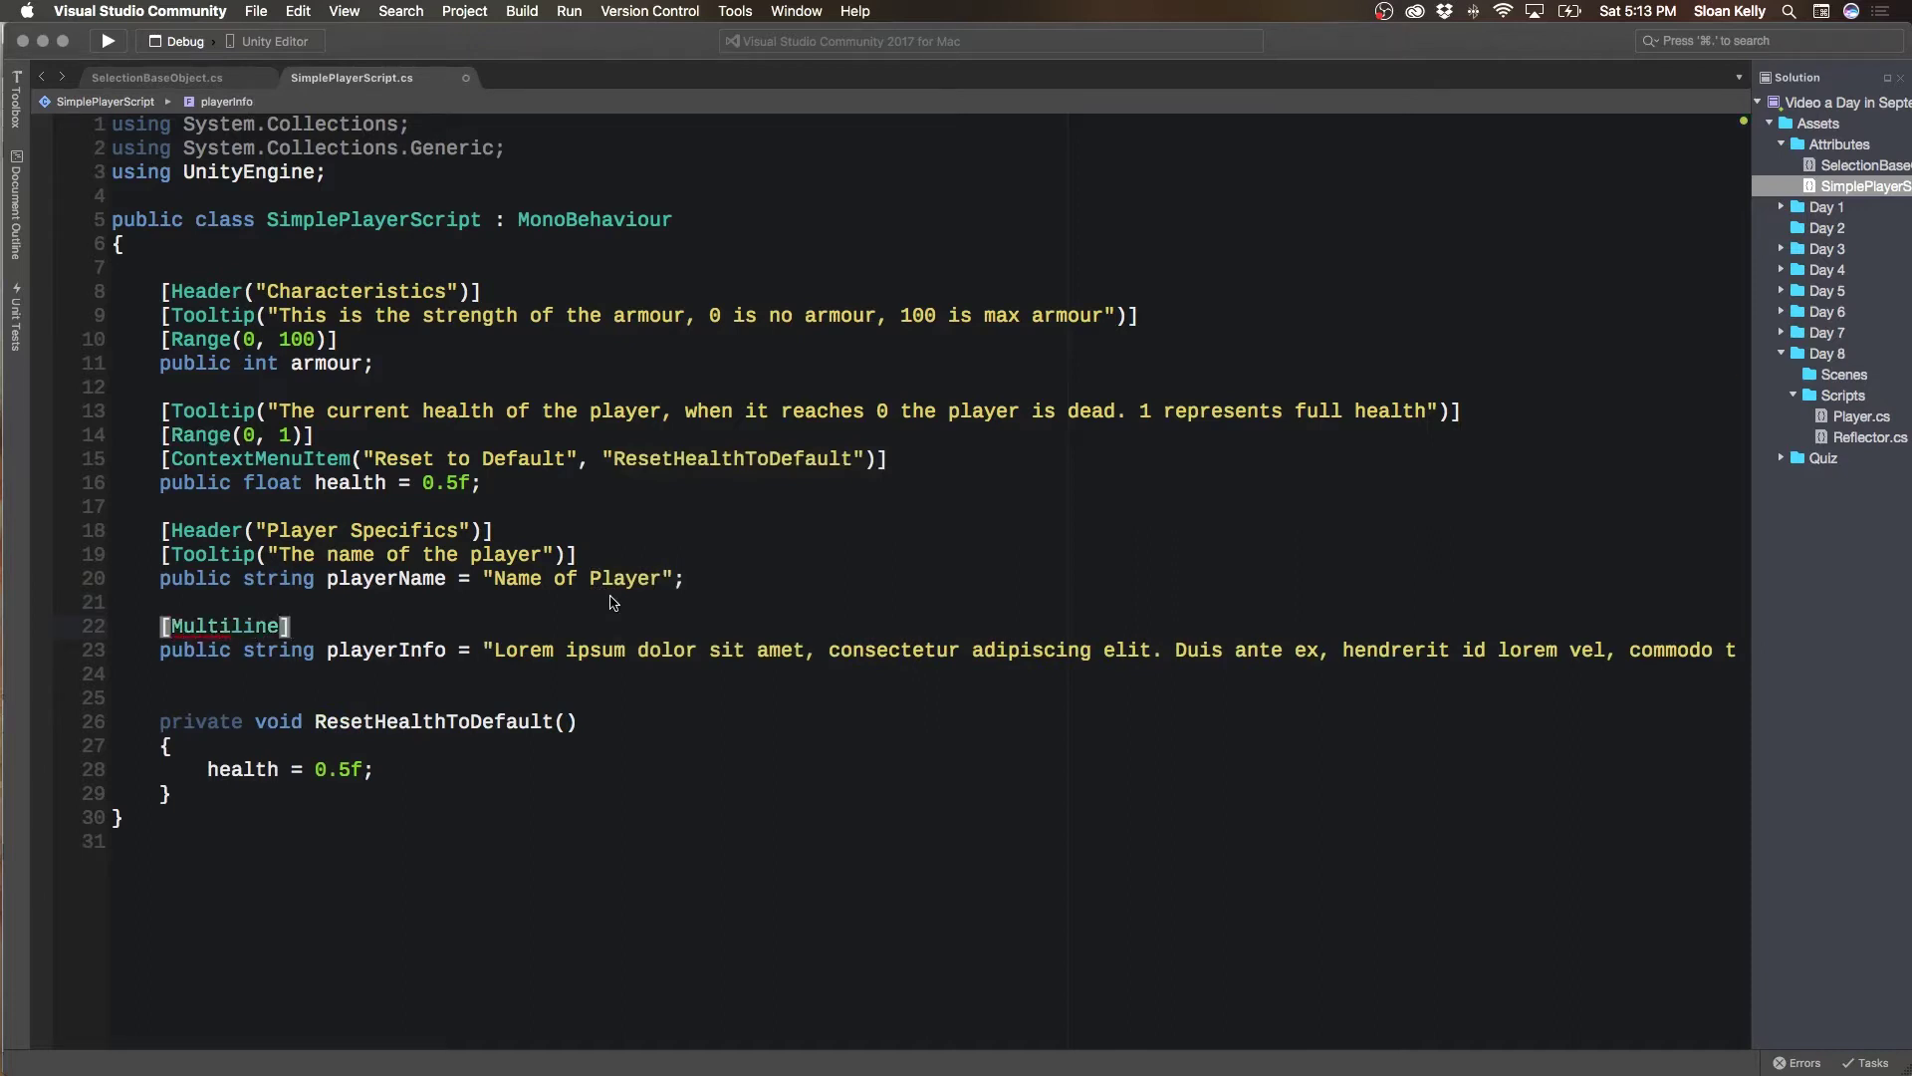
left_click(448, 650)
key("super+s")
Add [Tooltip("Player's Biography")] below the Multiline attribute and save the script
left_click(398, 627)
key("Return")
type("[T")
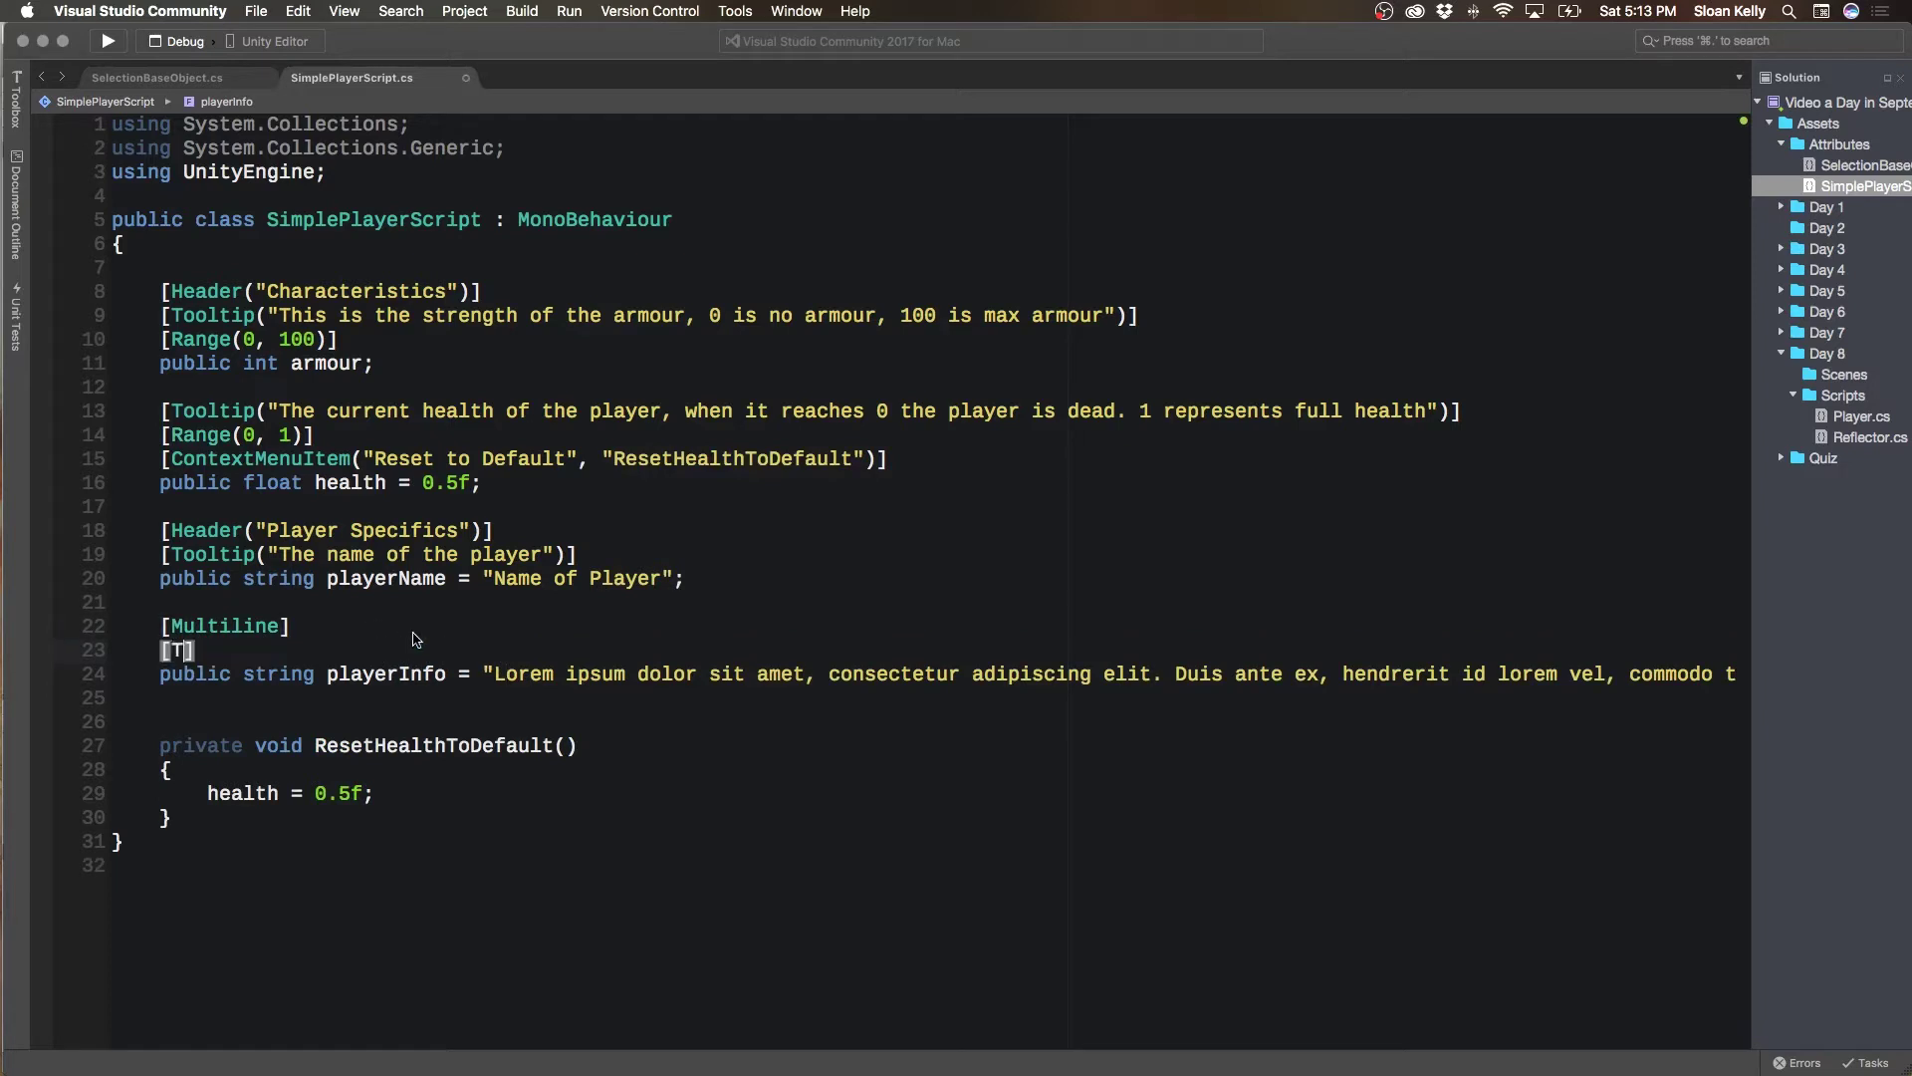
type("ooltip")
type("(\"Playe")
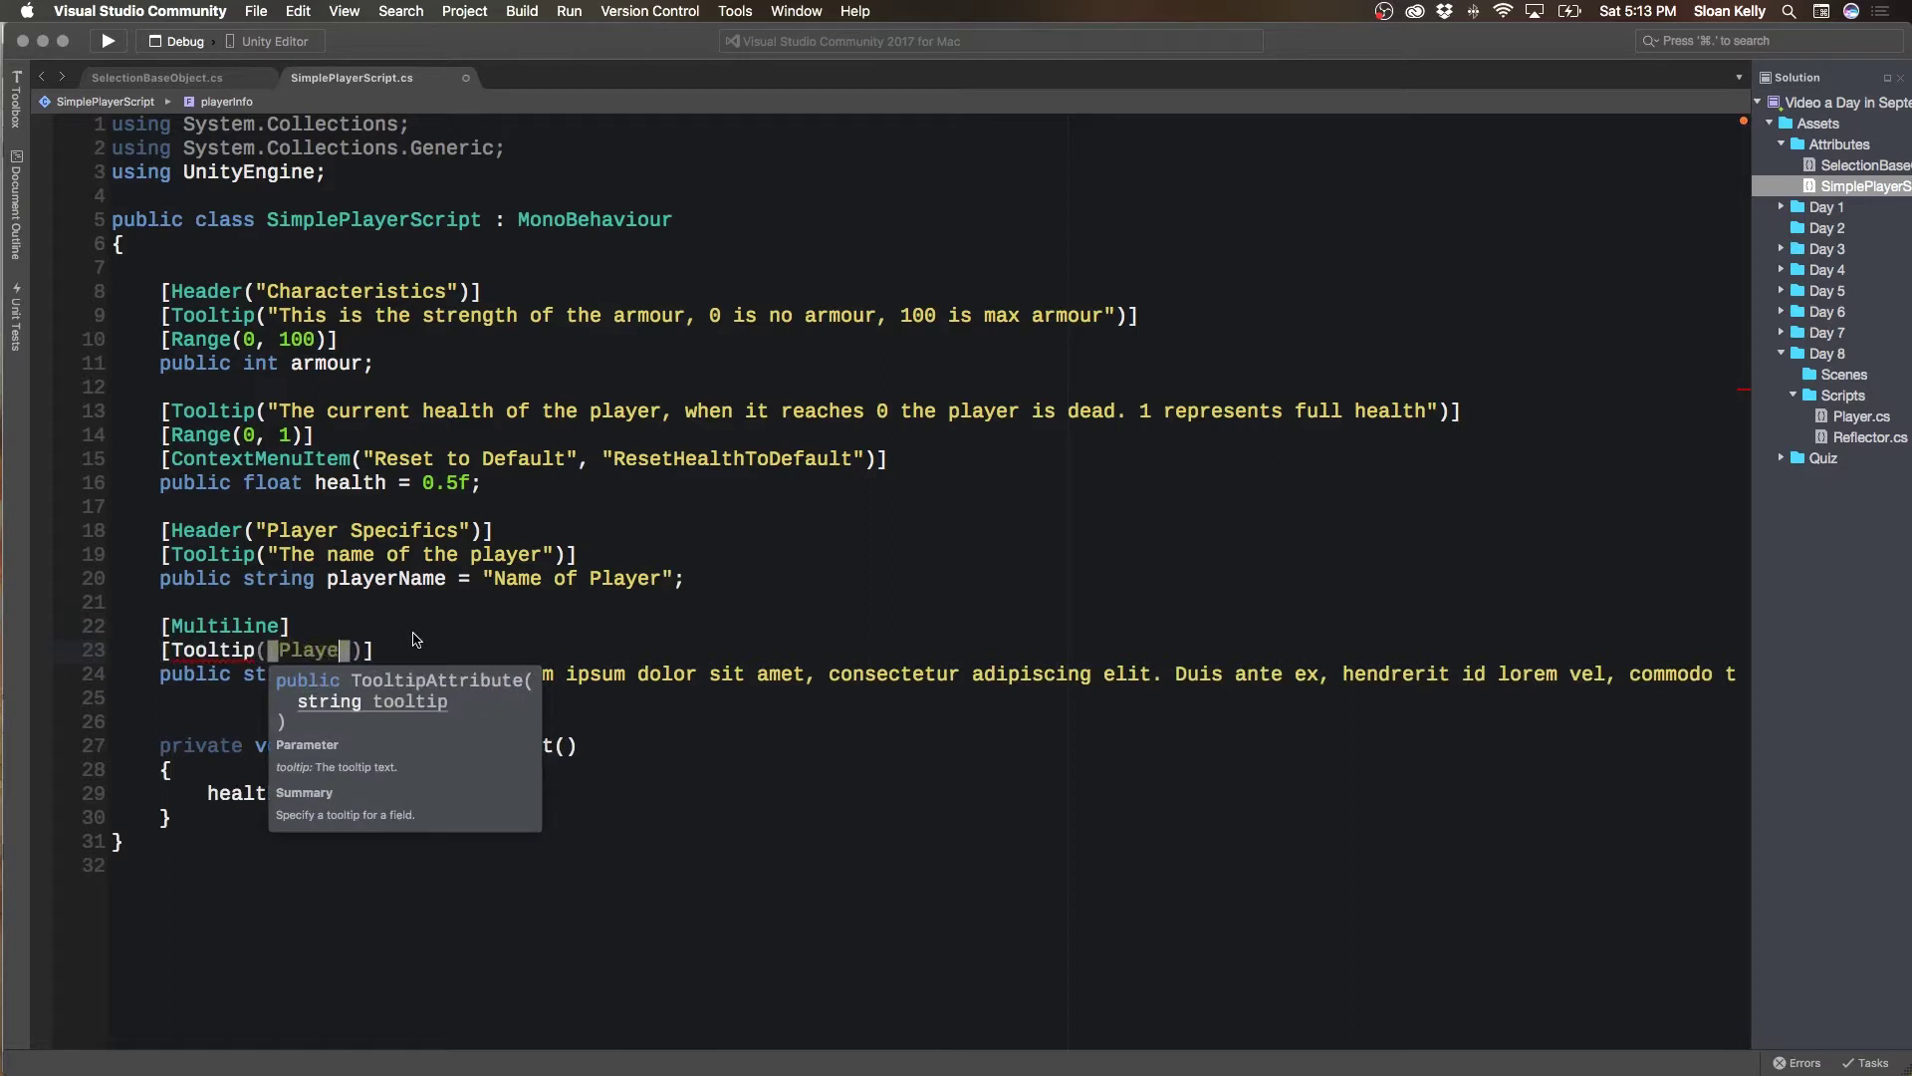
type("r's ")
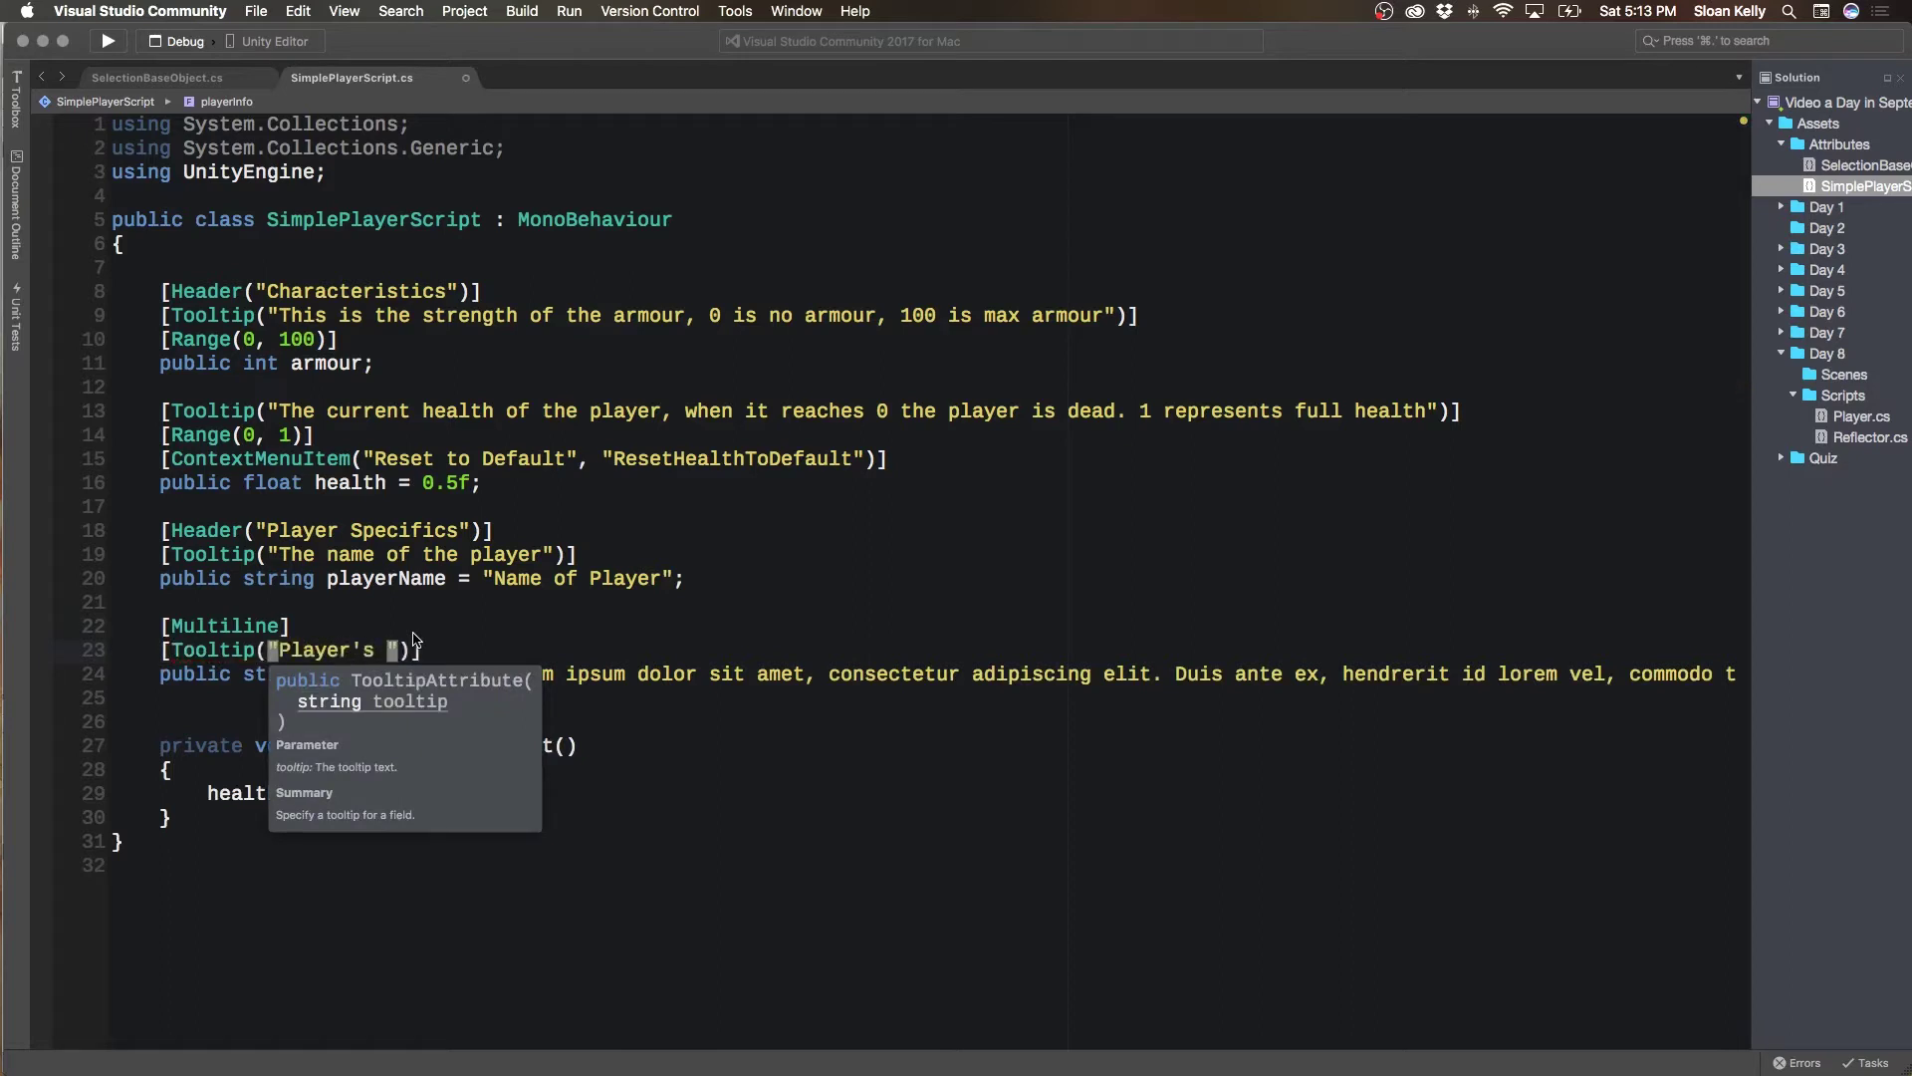
type("Bio")
type("graphy")
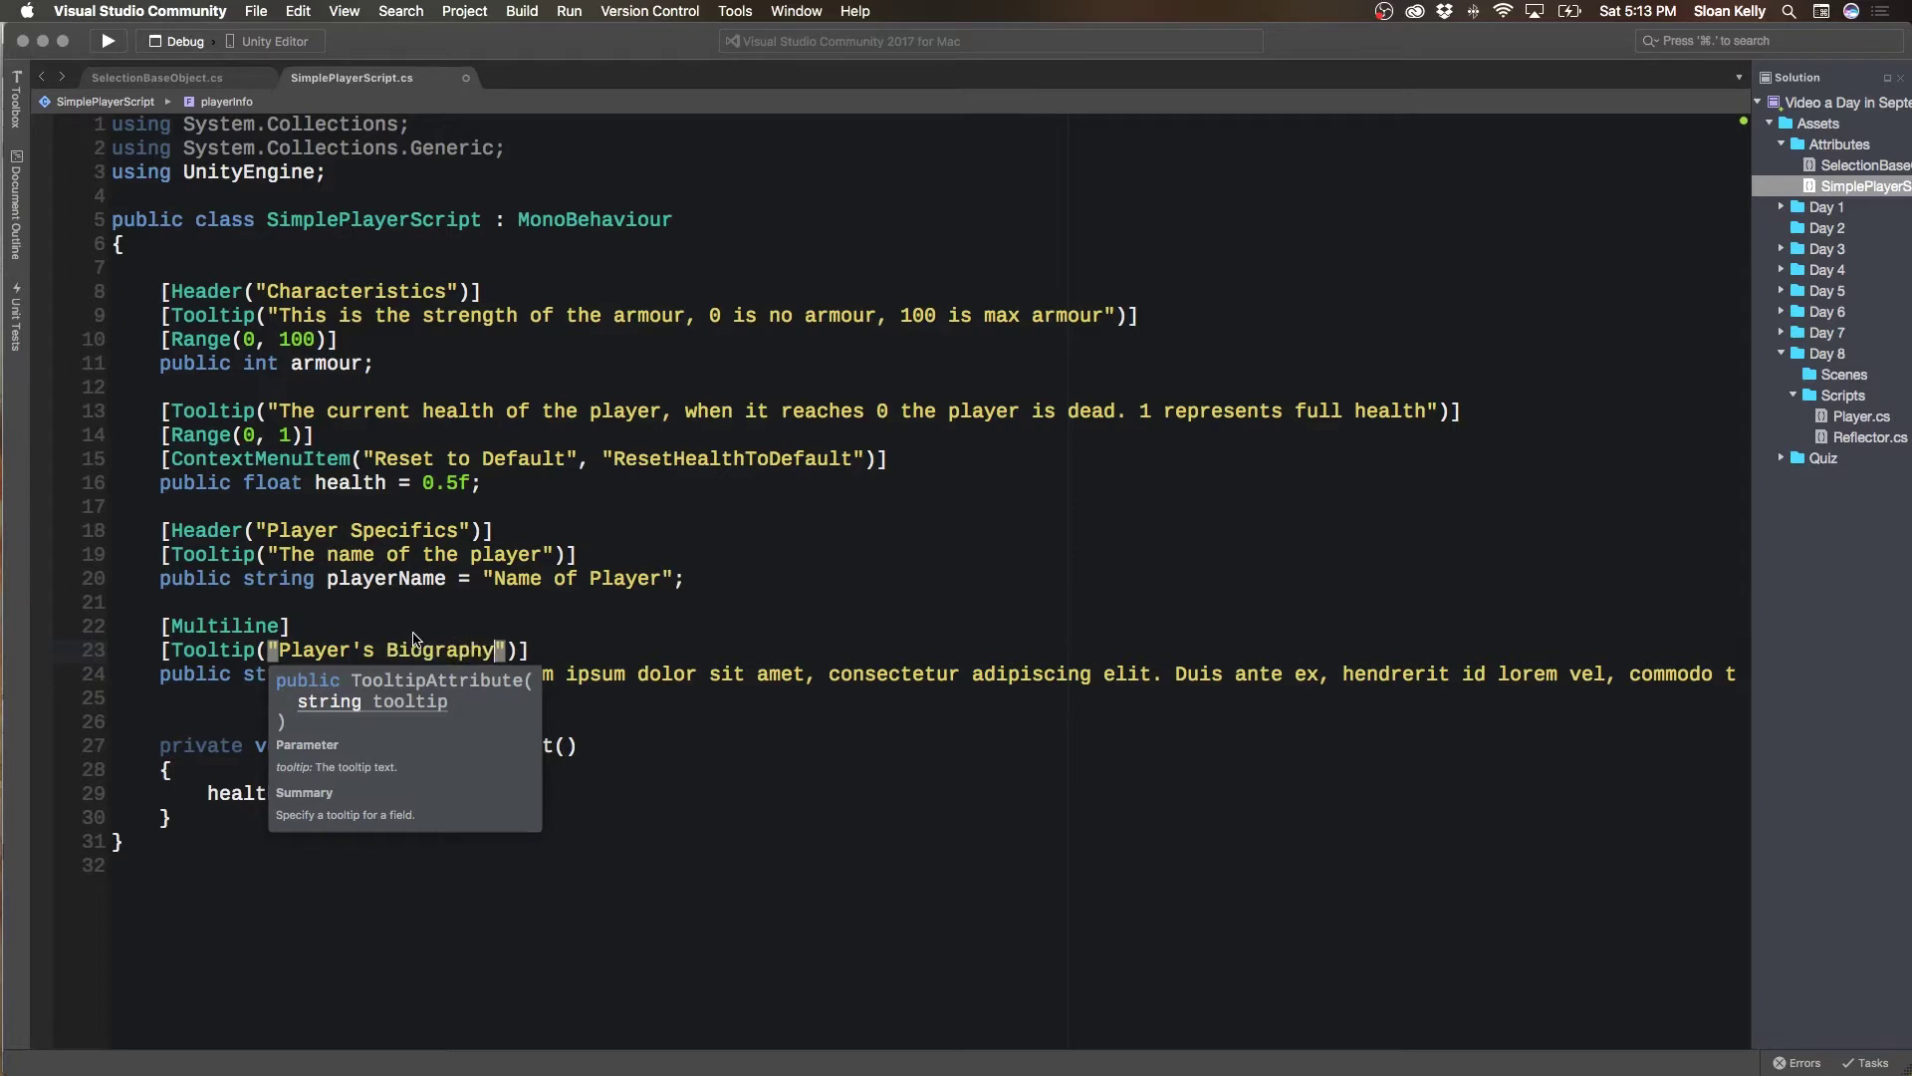
key("Up")
key("super+s")
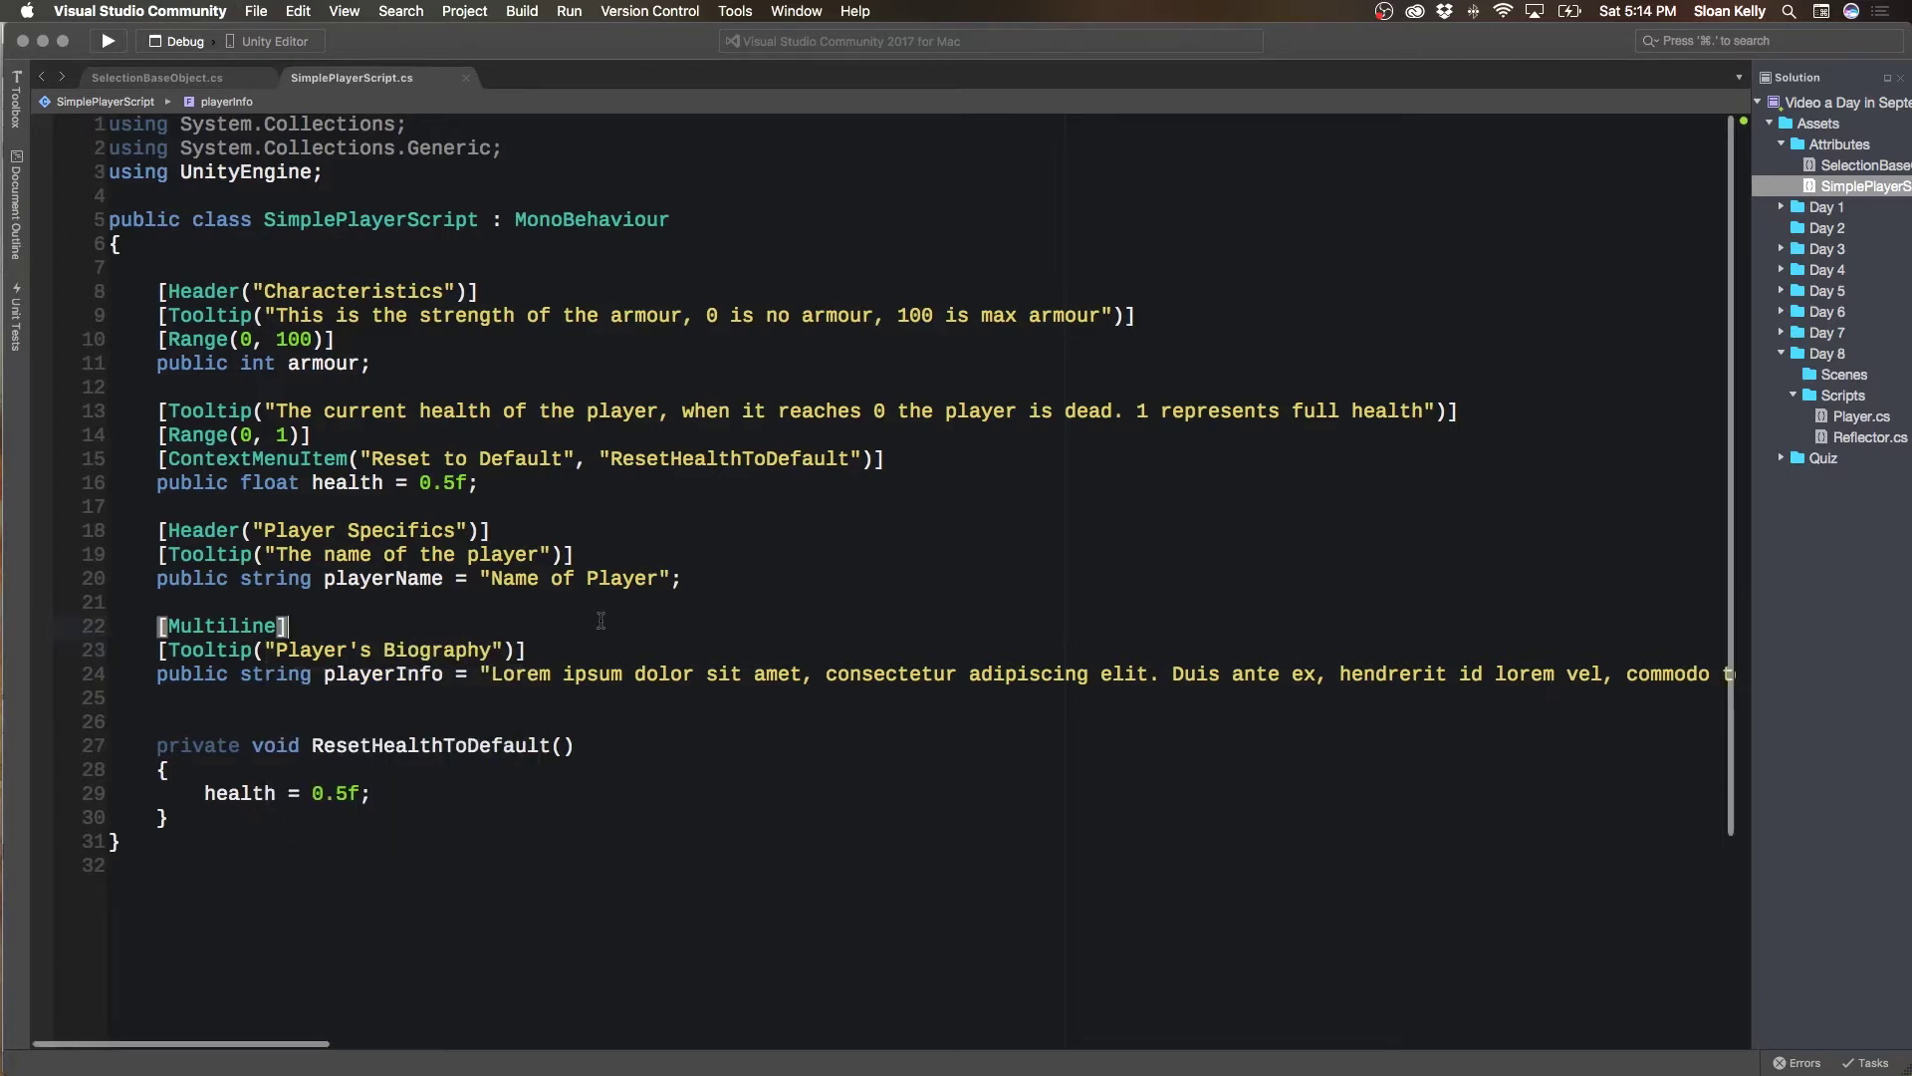
left_click(333, 626)
key("super+Tab")
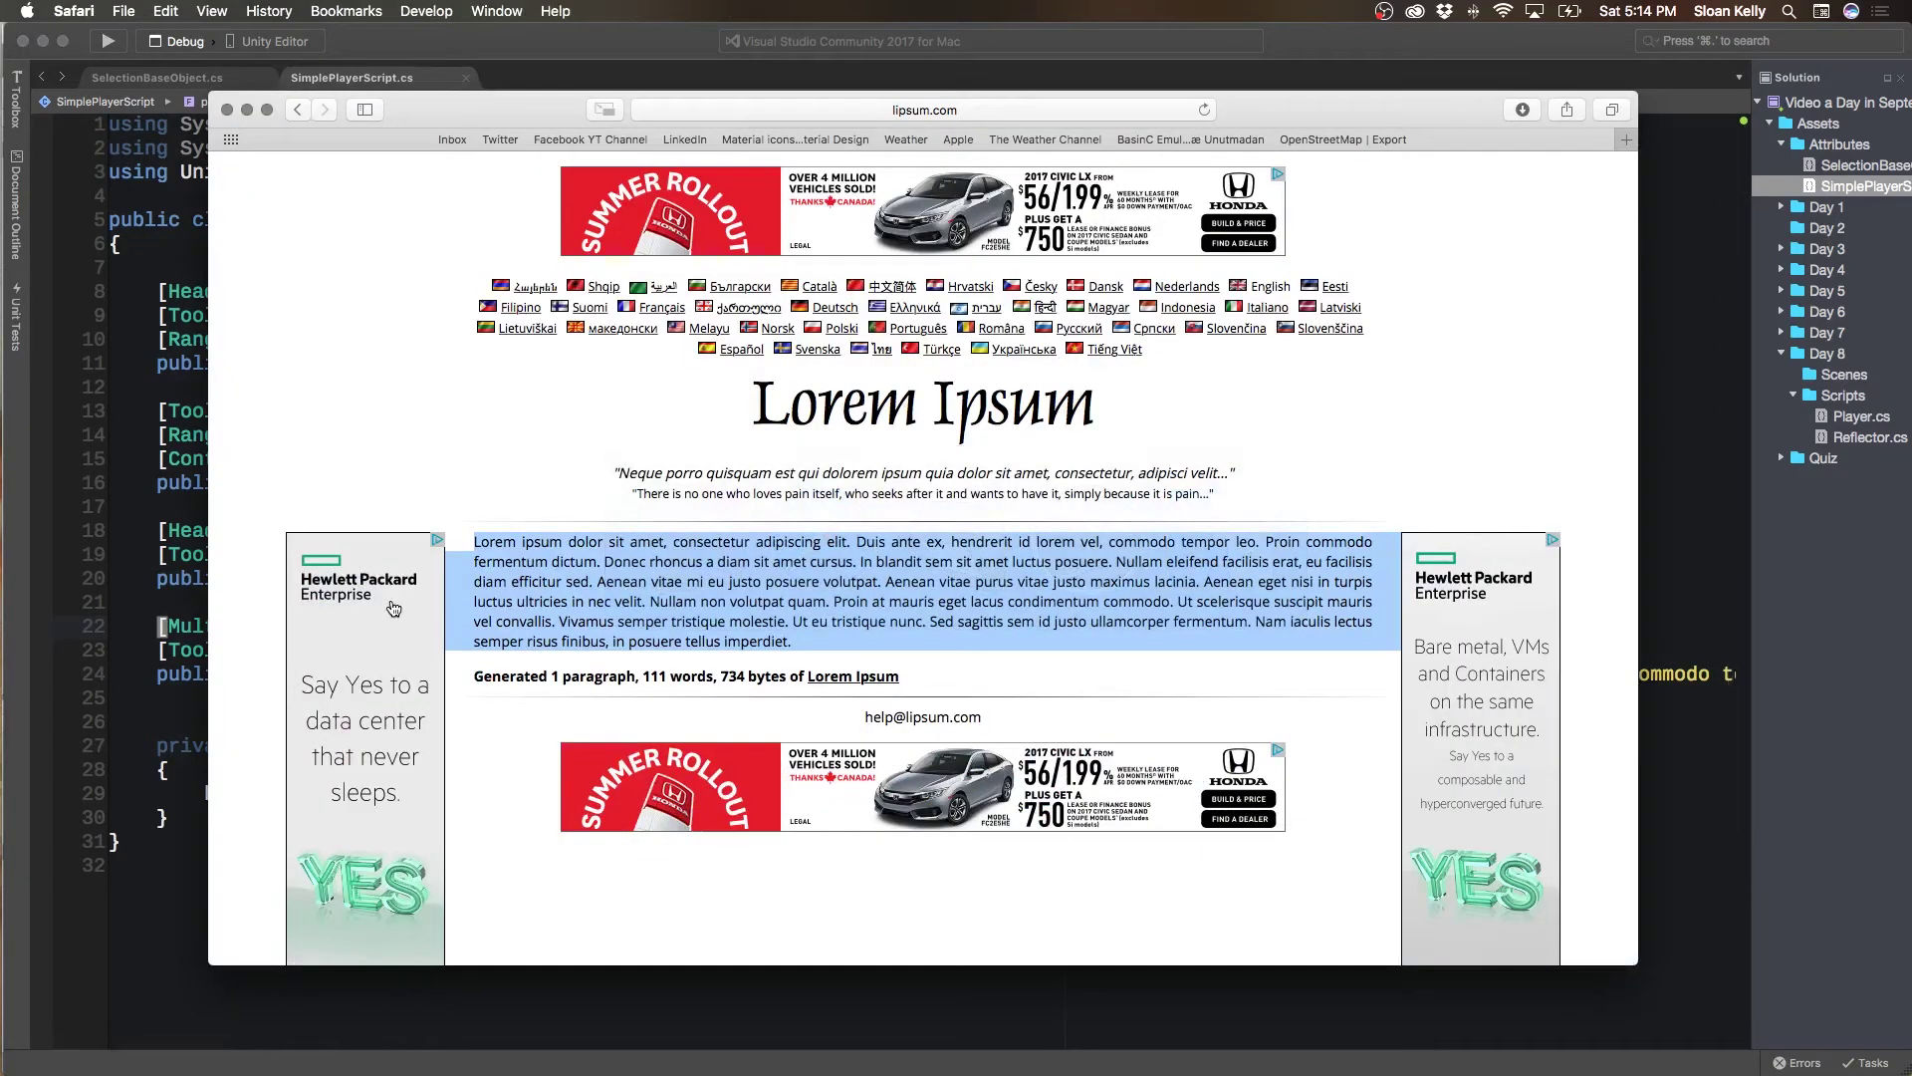
key("super+Tab")
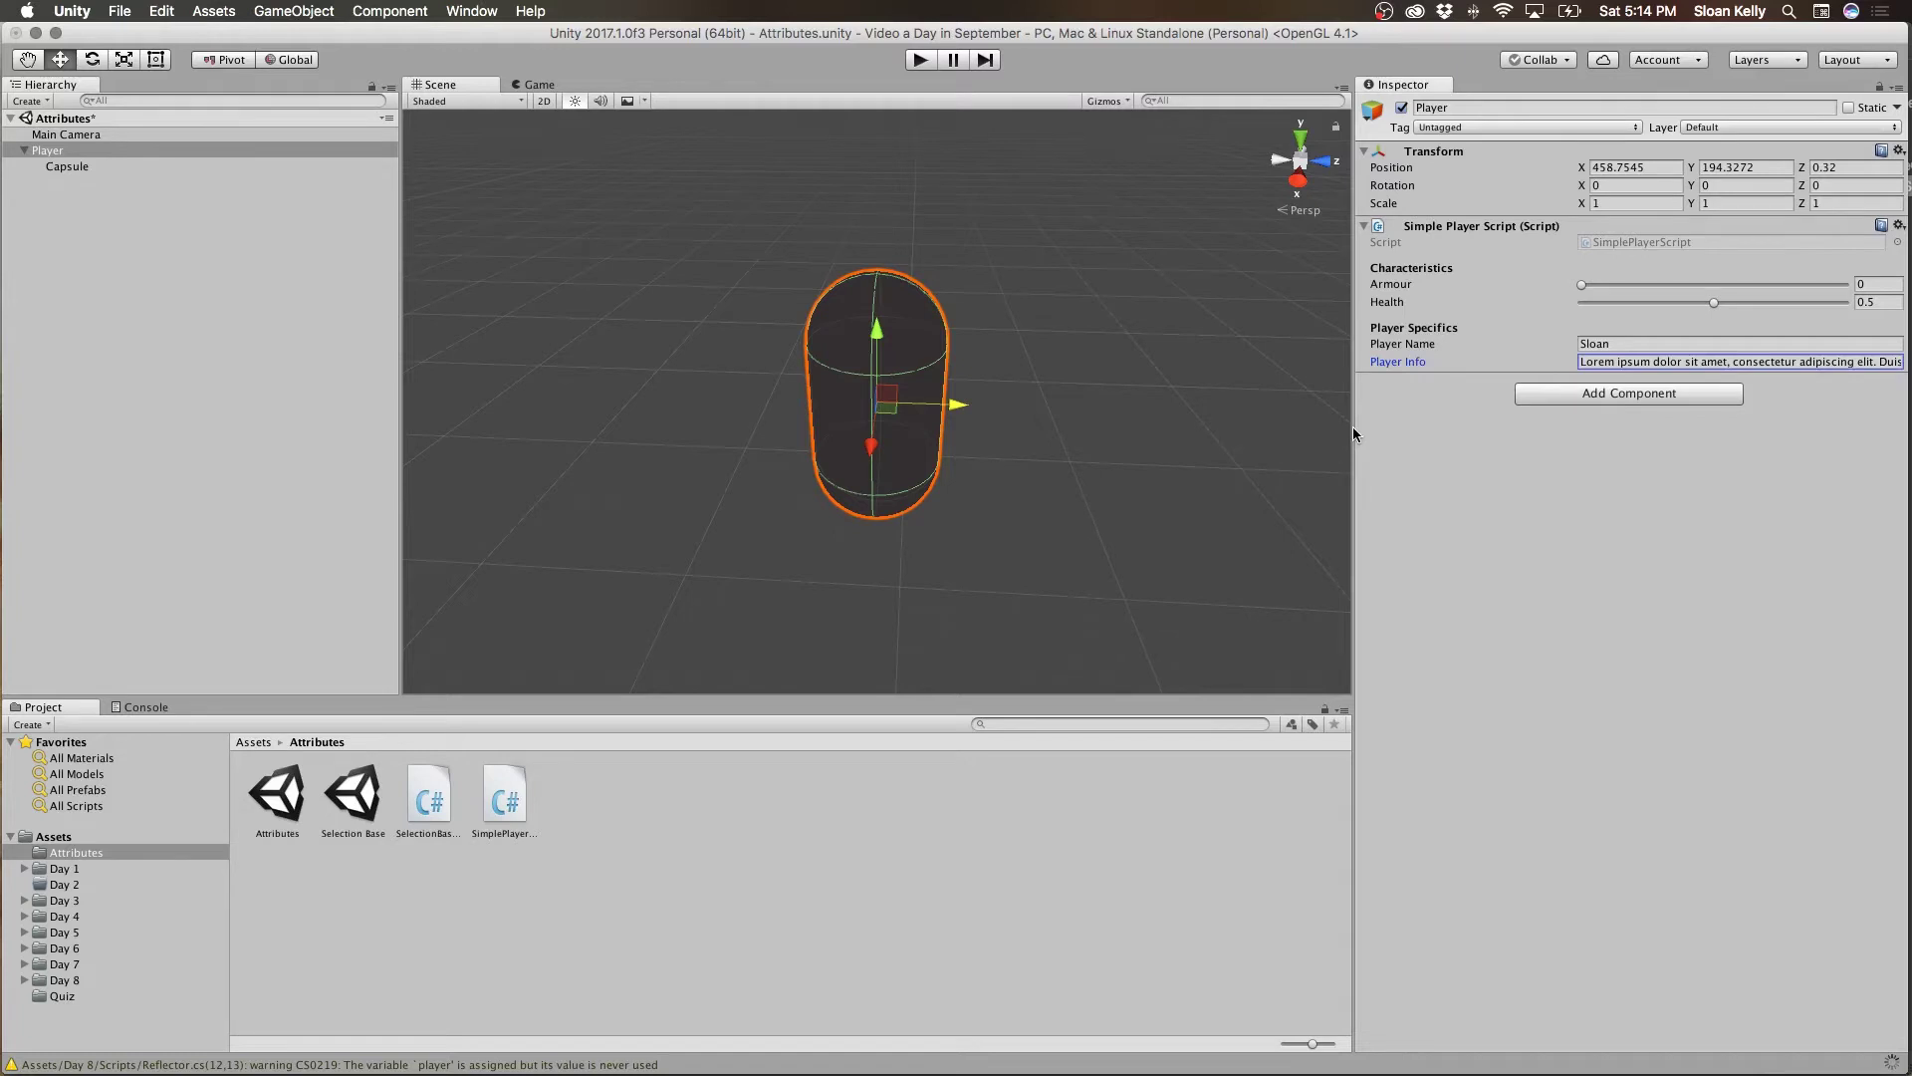
Place the caret at the start of the Player Info biography text
left_click(1771, 366)
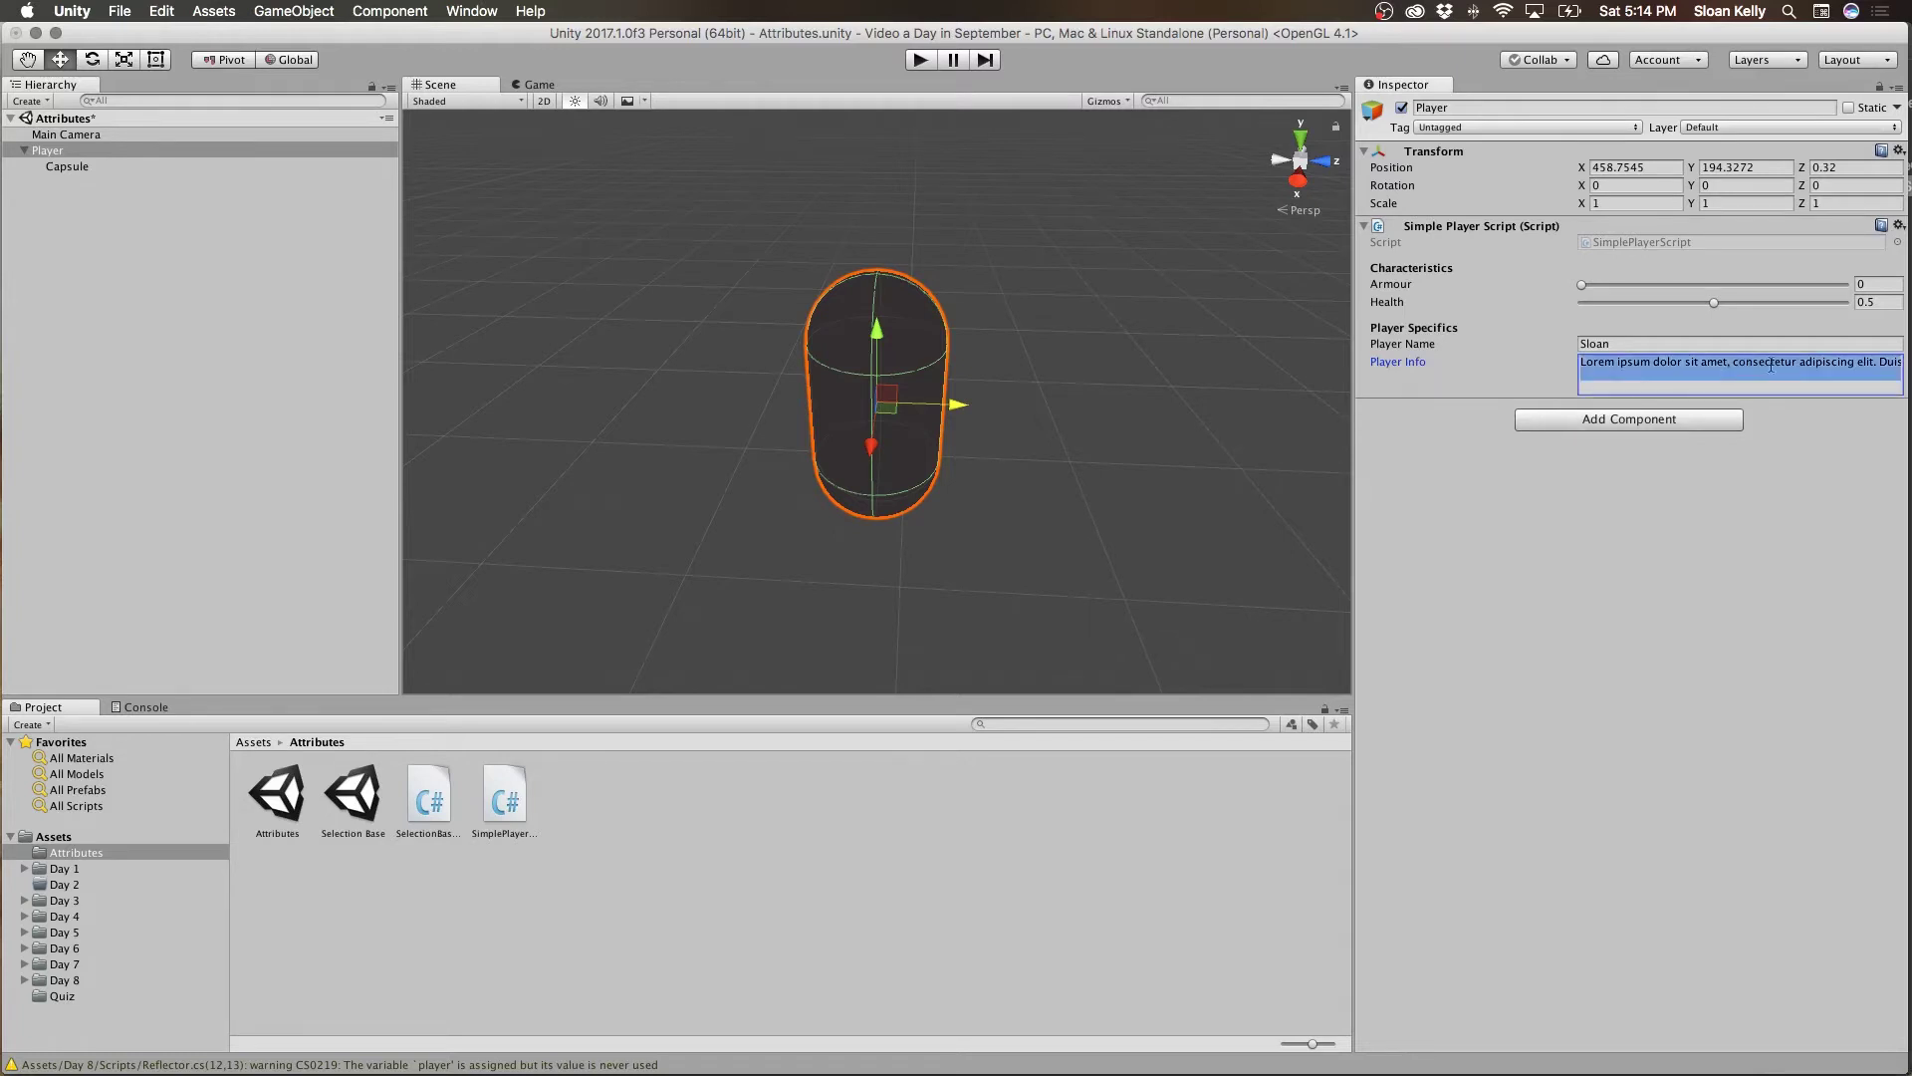
left_click(1782, 363)
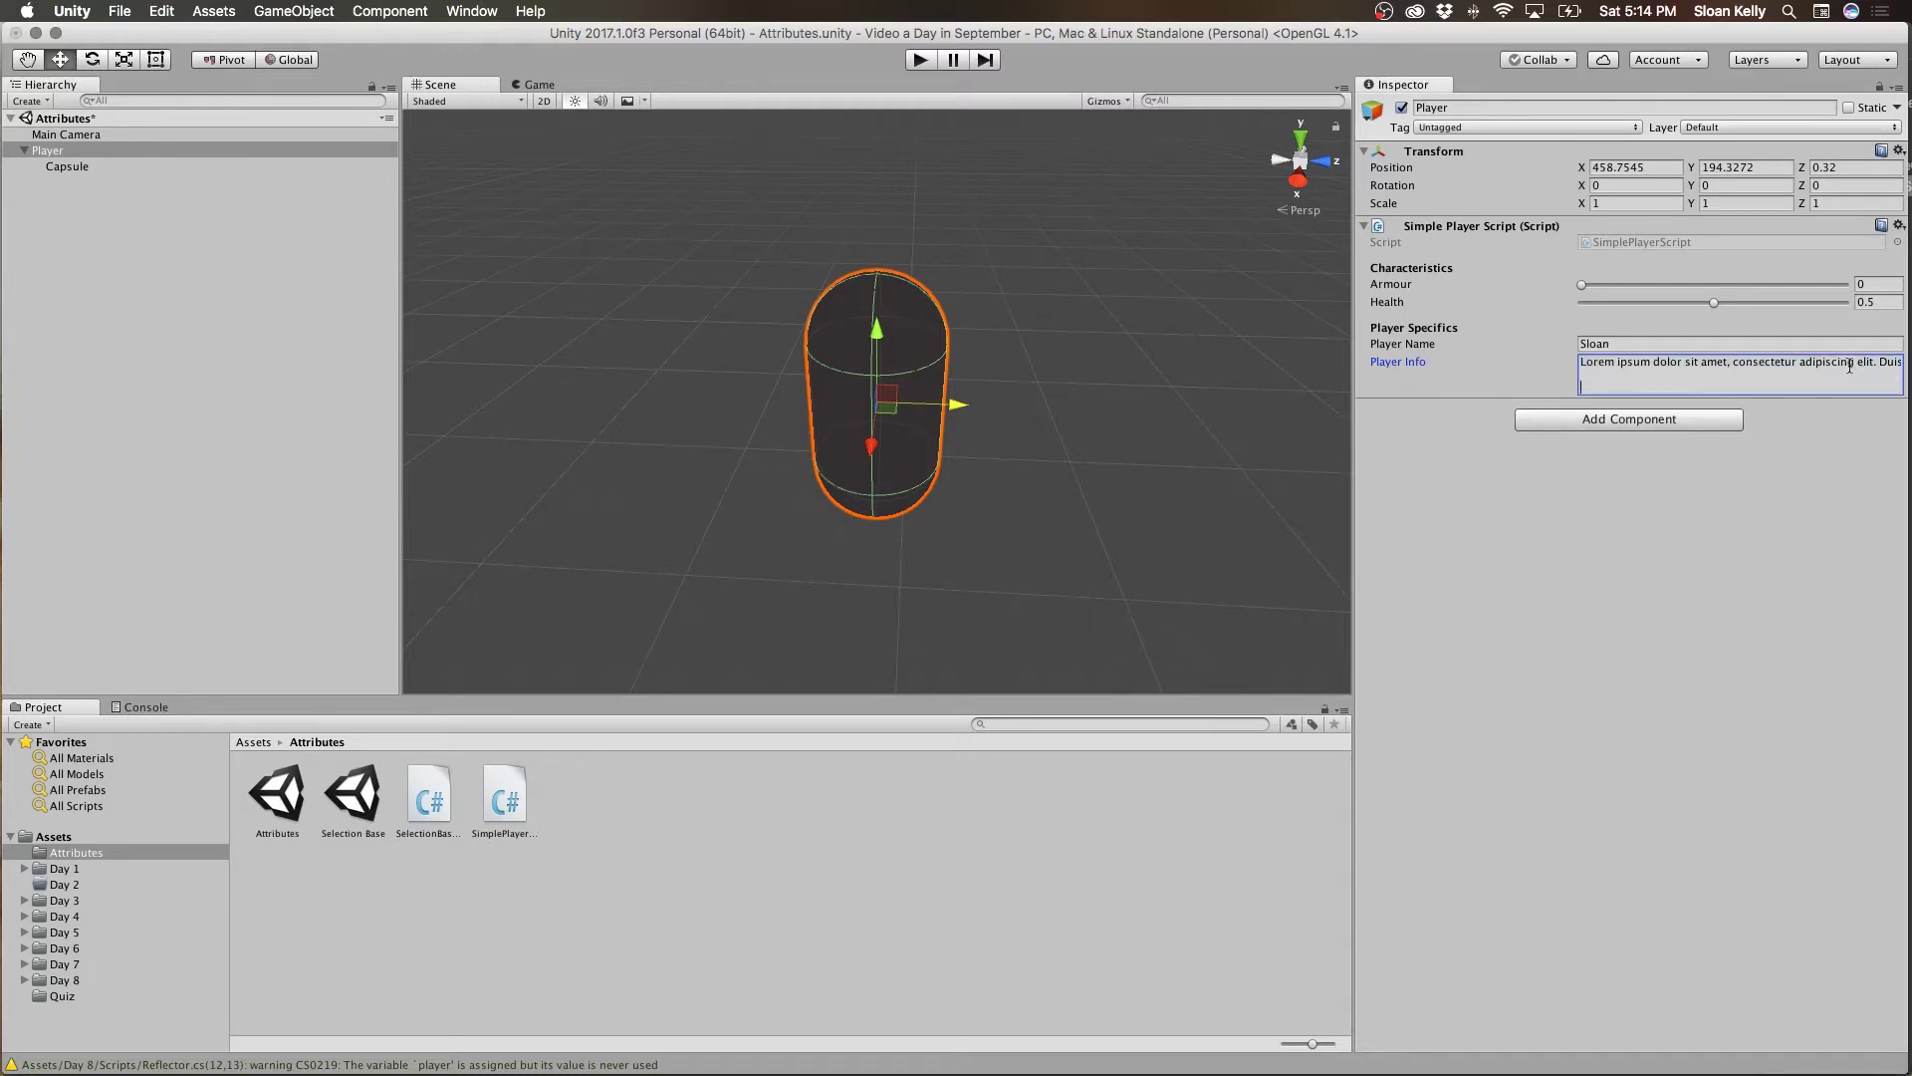
key("BackSpace")
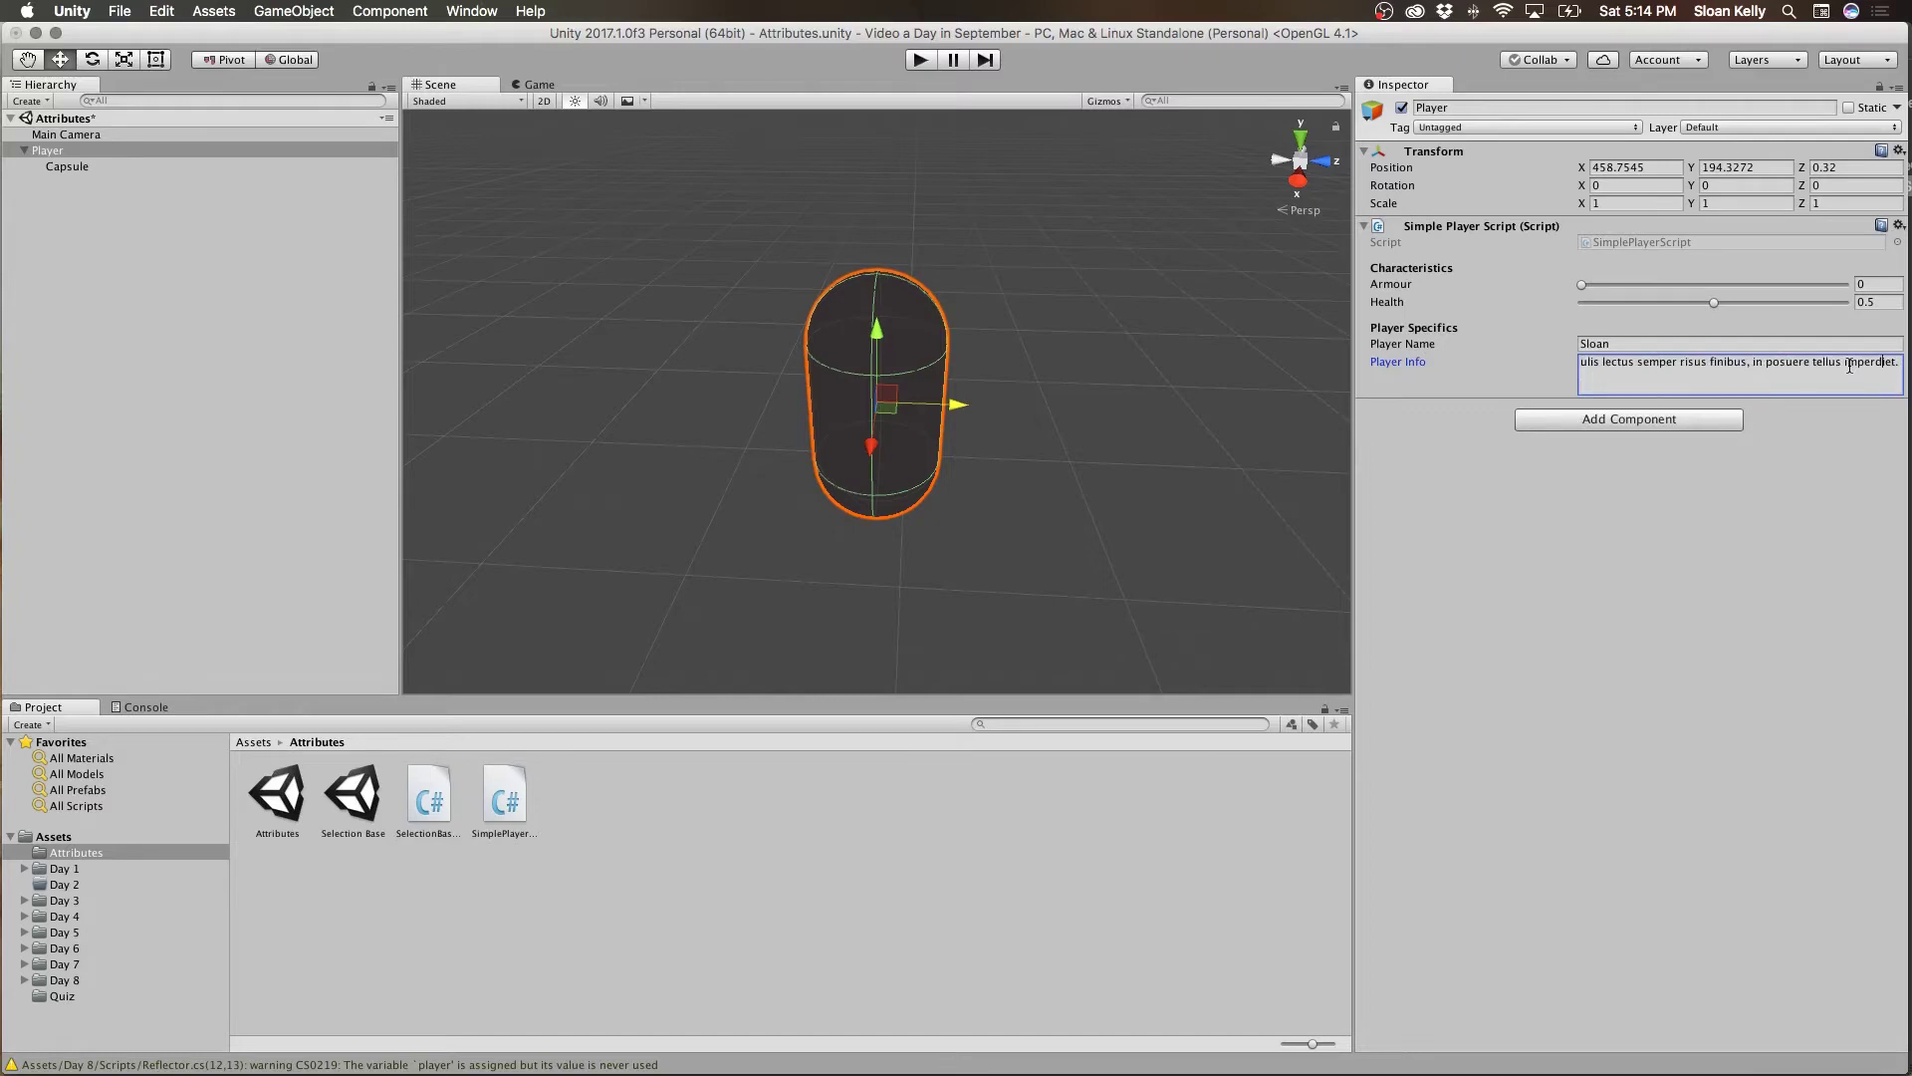
key("Up")
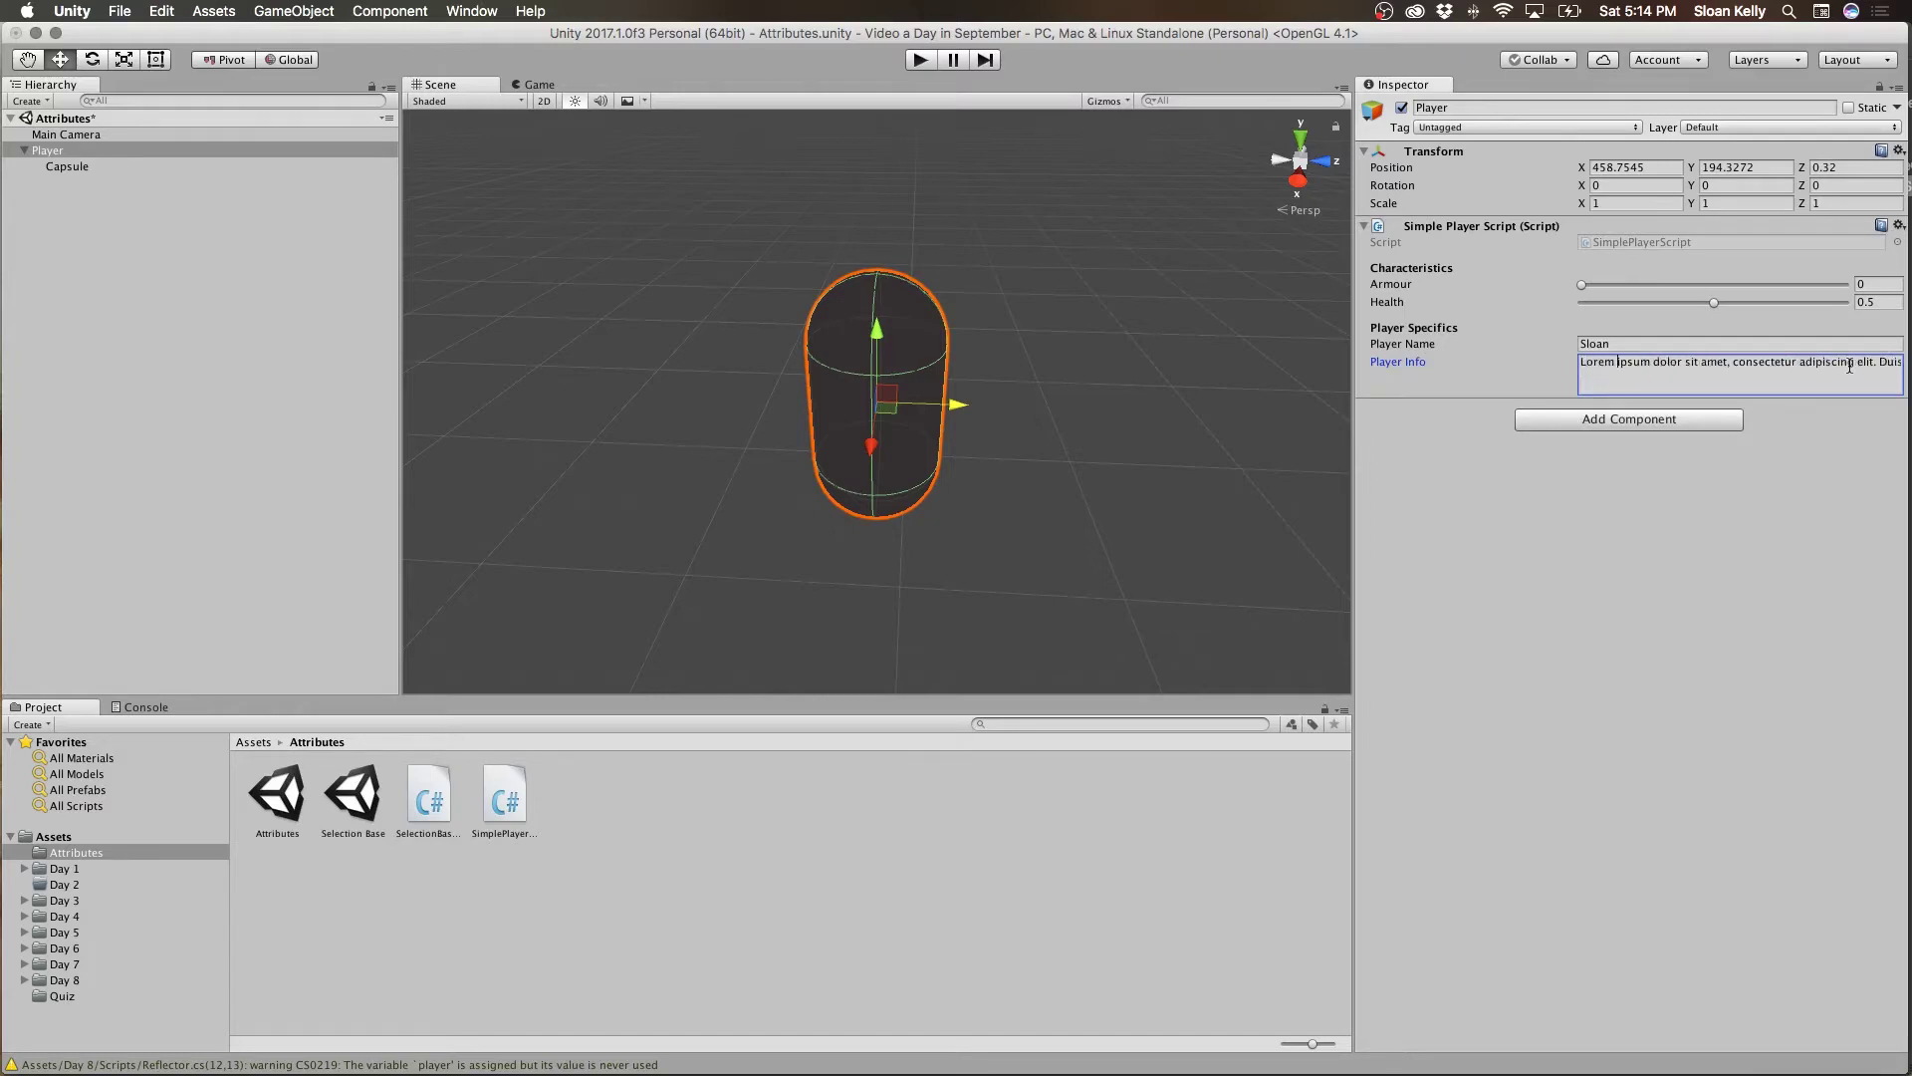
key("alt")
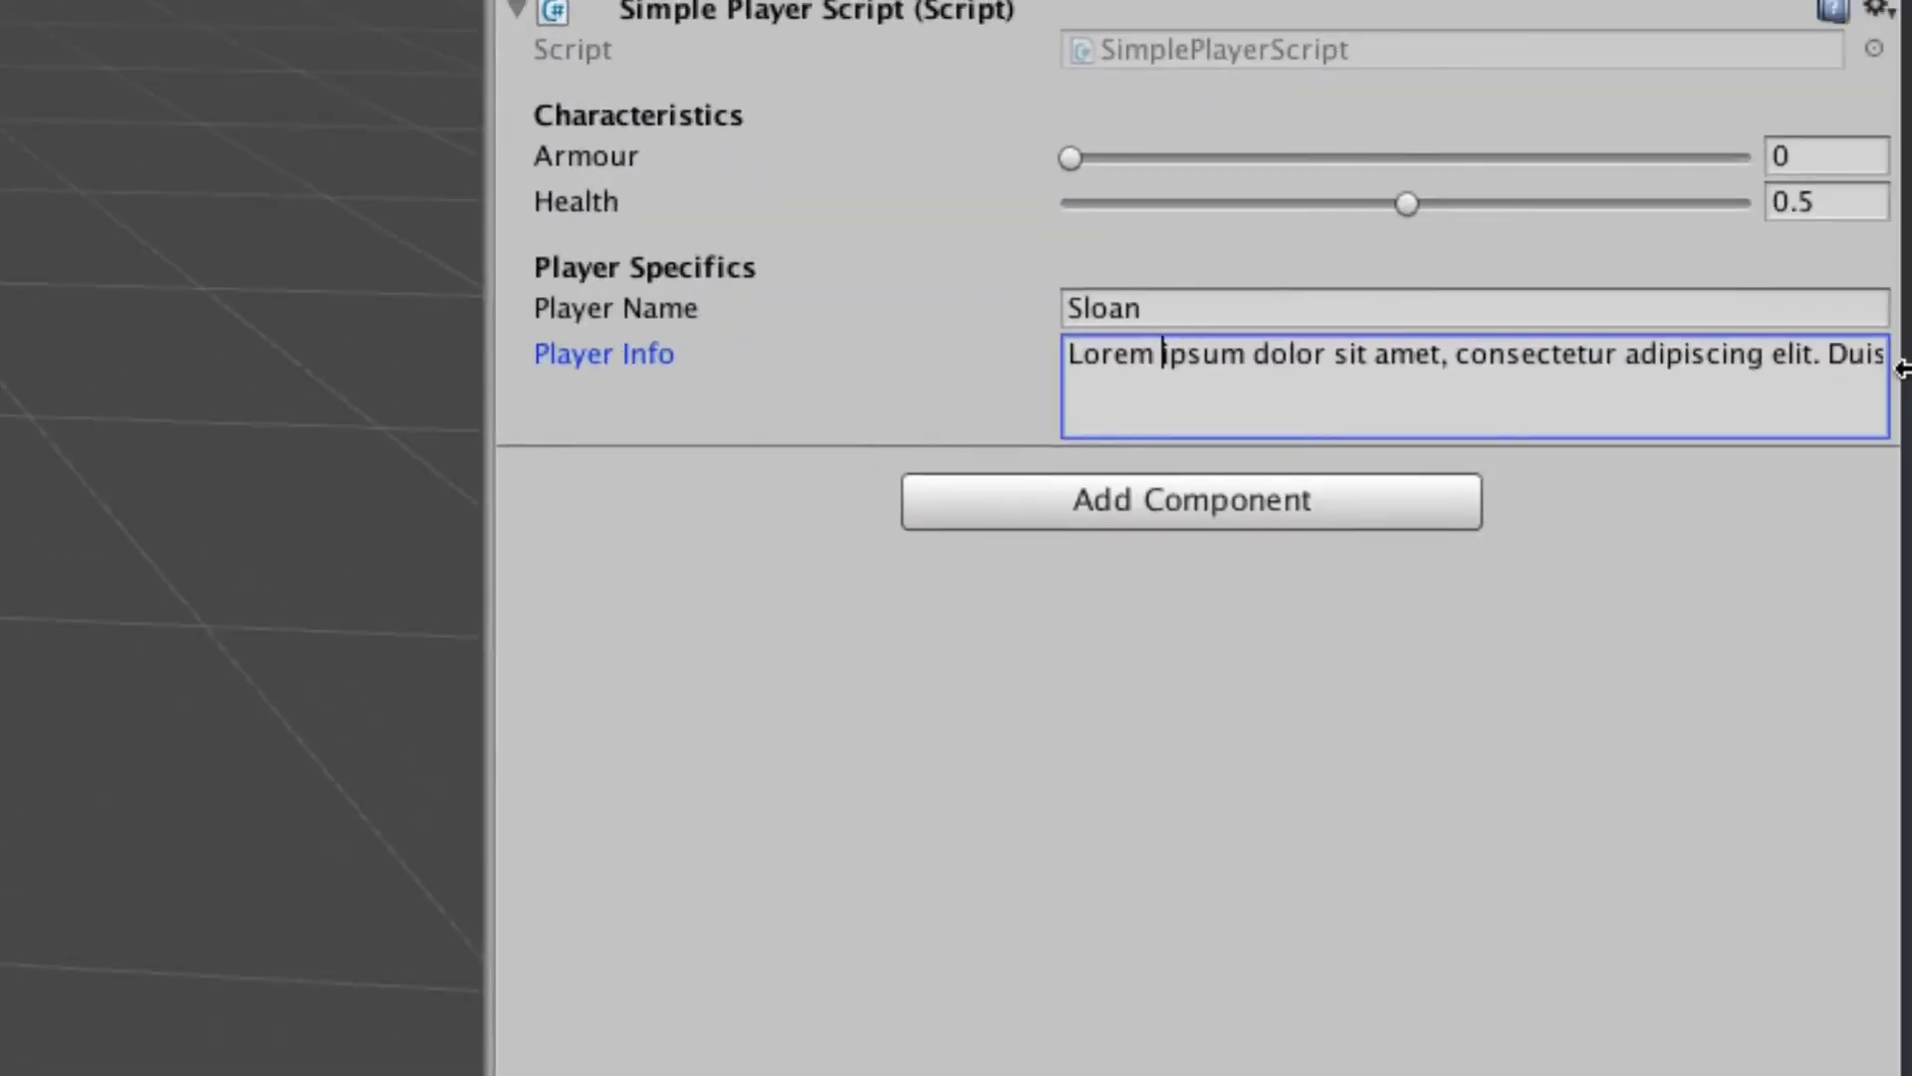
key("super+a")
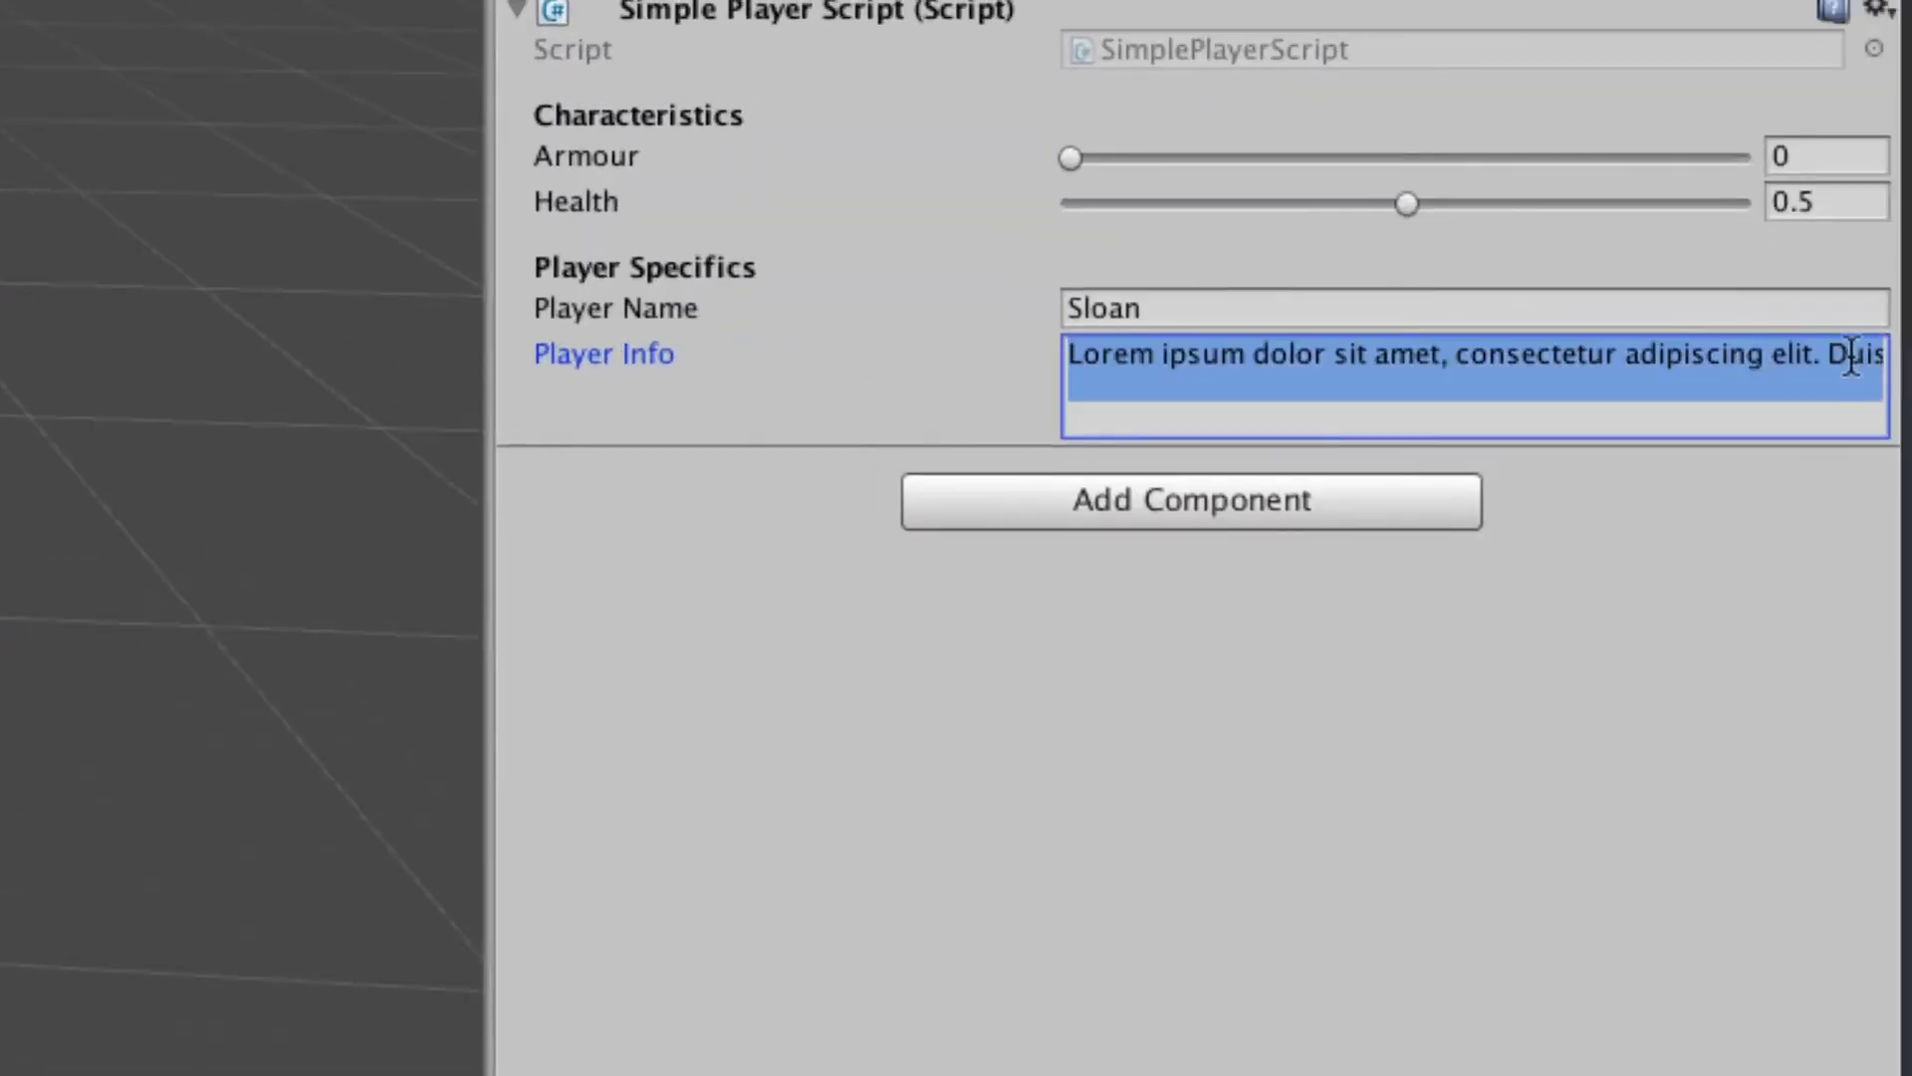
key("Left")
key("super+a")
key("Left")
key("Right")
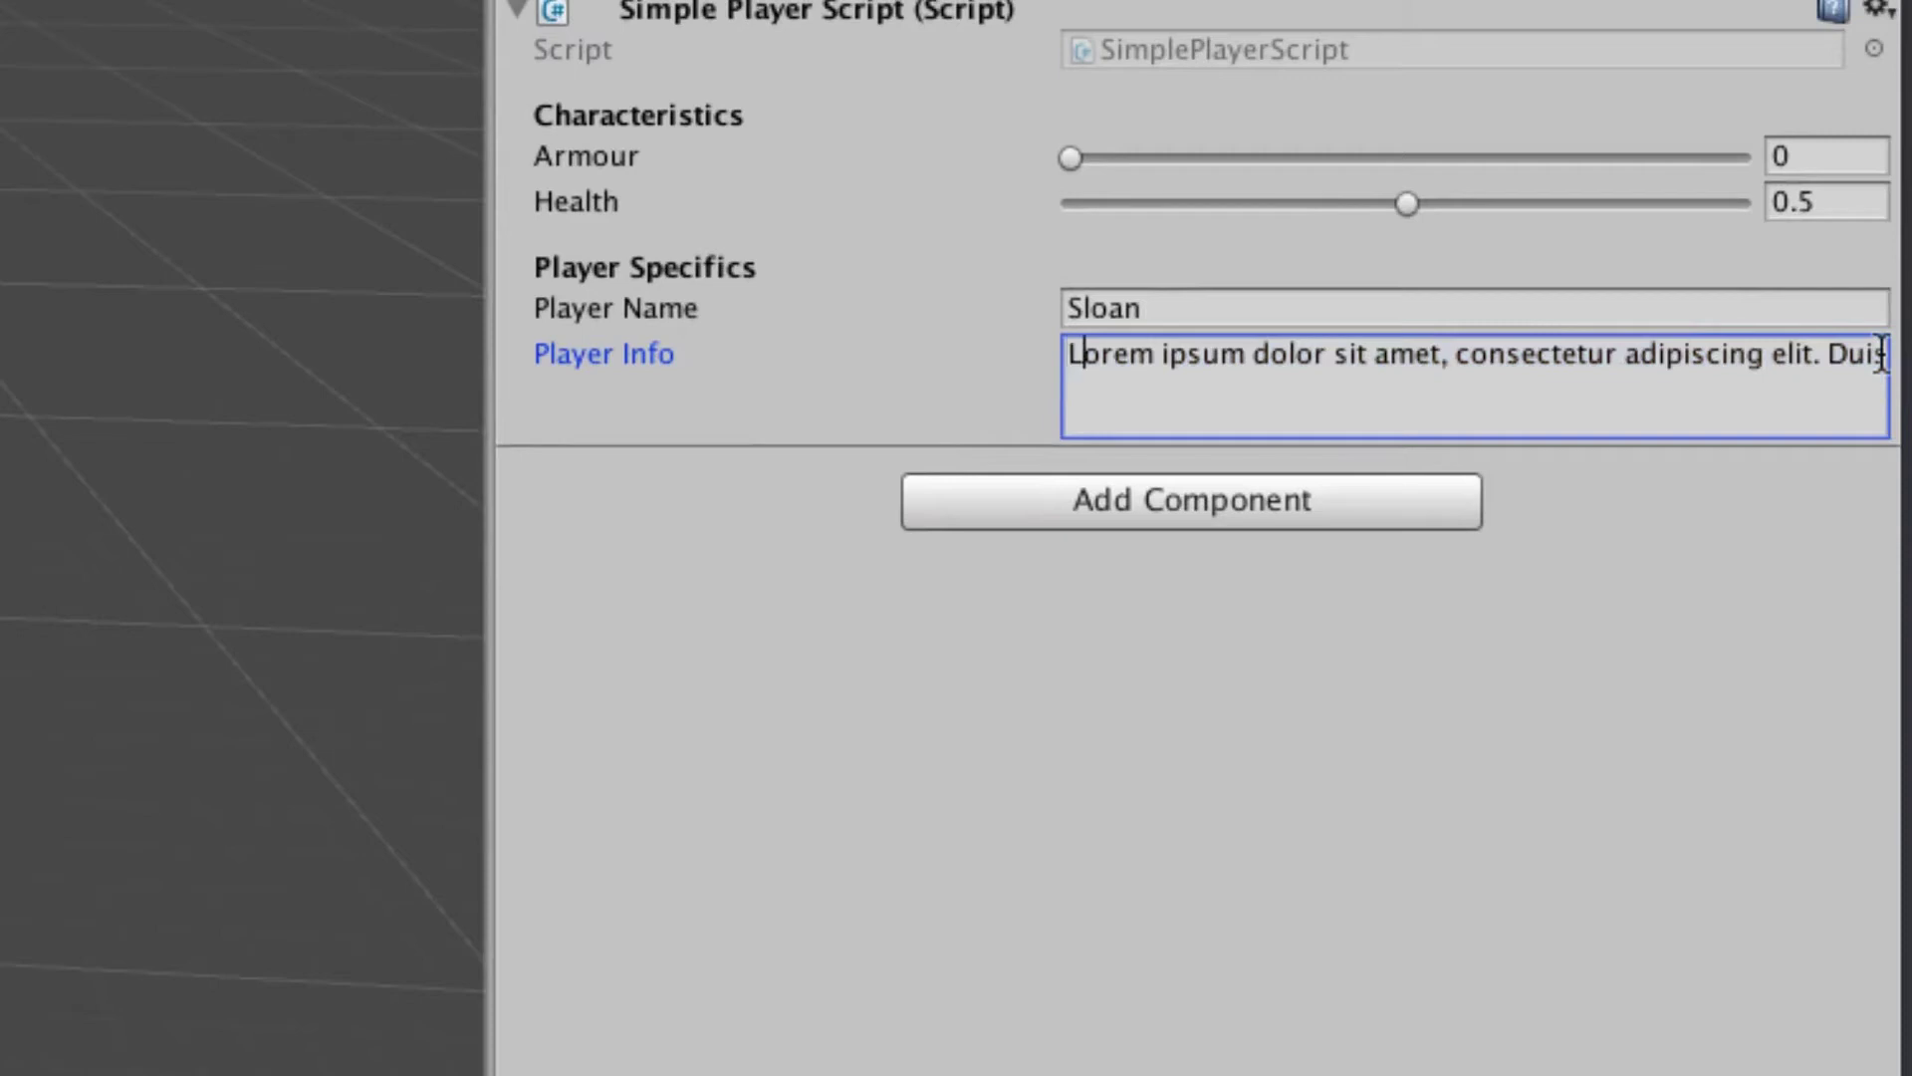
key("Right")
Break the biography onto new lines after the first sentence, before Proin and sit amet cursus
key("Right")
key("Right")
key("Right")
key("Right")
key("Right")
key("Right")
key("Right")
key("Right")
key("Right")
key("Right")
key("Right")
key("Right")
key("Right")
key("Right")
key("Right")
key("Right")
key("Right")
key("Right")
key("Right")
key("Right")
key("Right")
key("Right")
key("Right")
key("Right")
key("Right")
key("Right")
key("Right")
key("Right")
key("Right")
key("Right")
key("Return")
key("Right")
key("Right")
key("Right")
key("Right")
key("Right")
key("Right")
key("Right")
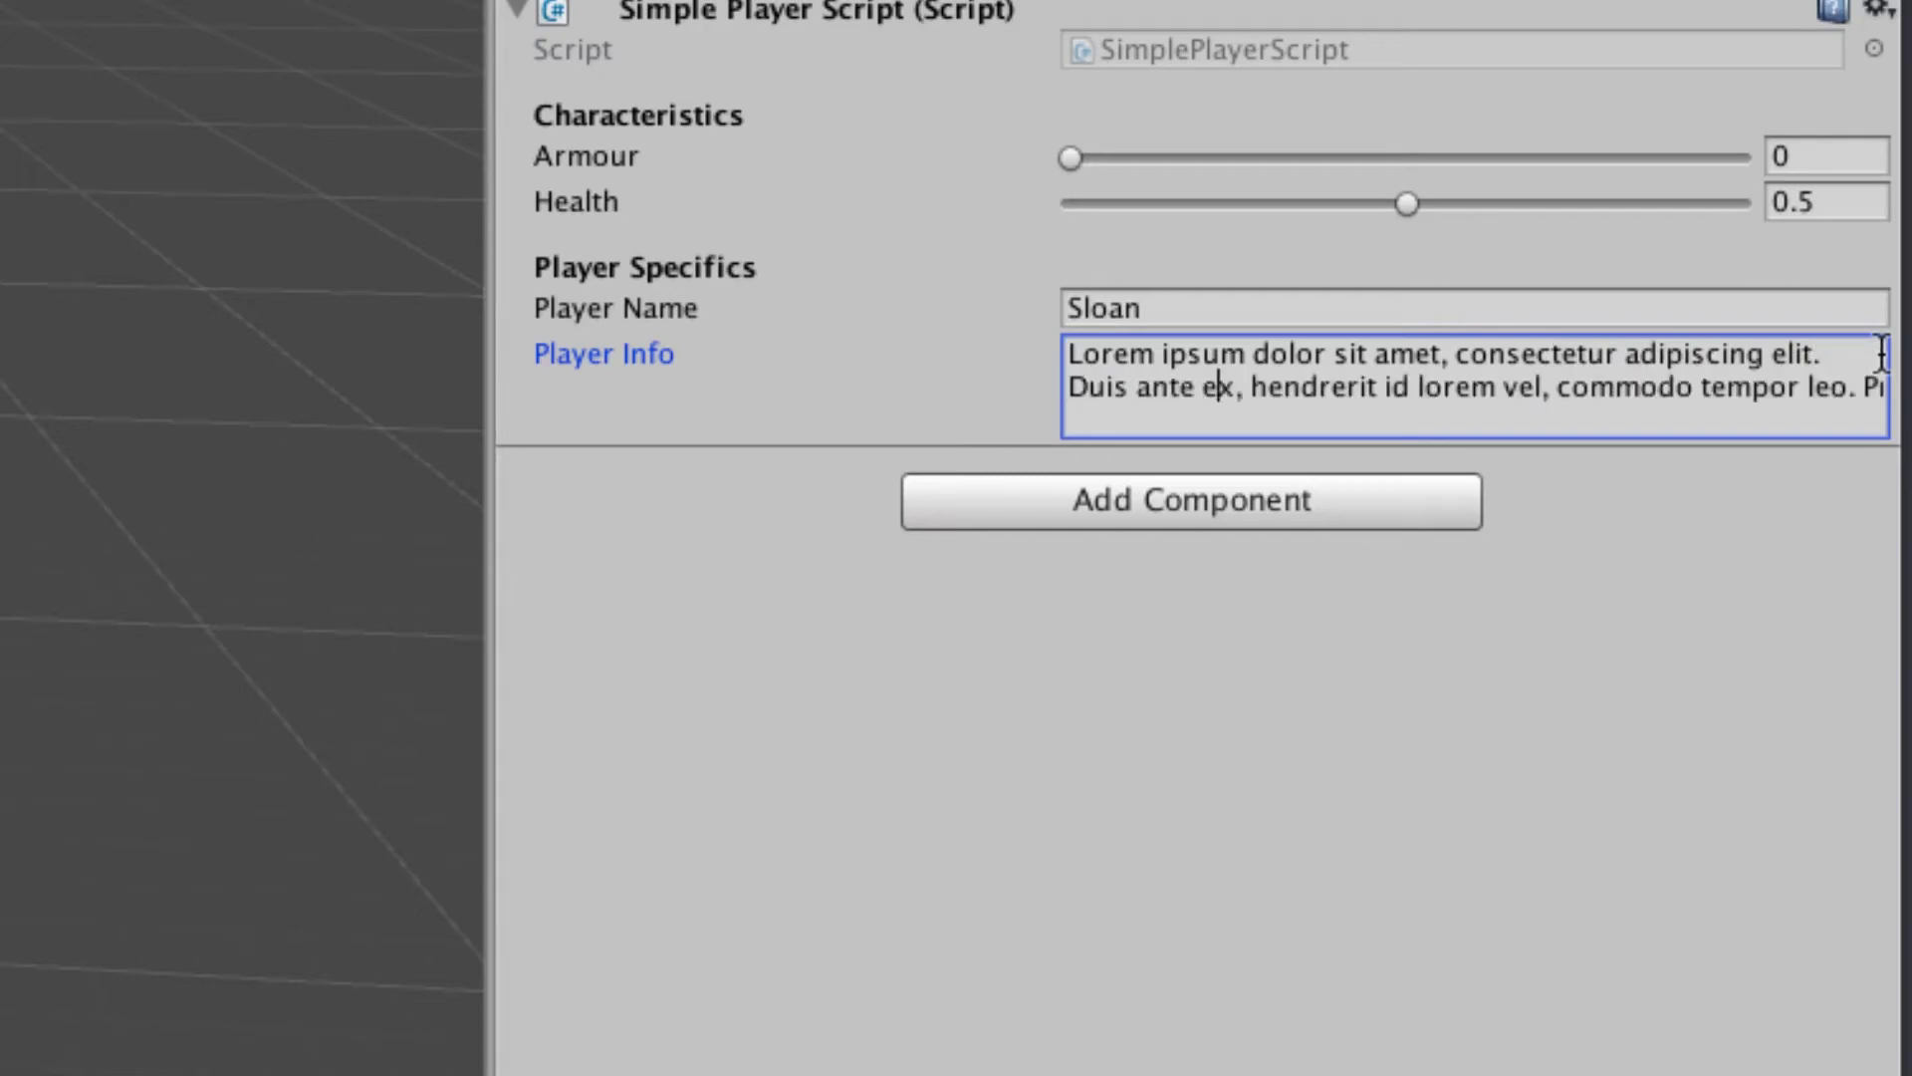
key("Right")
key("Right")
key("Right")
key("Right")
key("Right")
key("Right")
key("Right")
key("Right")
key("alt+Right")
key("alt+Right")
key("alt+Right")
key("alt+Right")
key("alt+Right")
key("alt+Right")
key("Right")
key("Right")
key("Return")
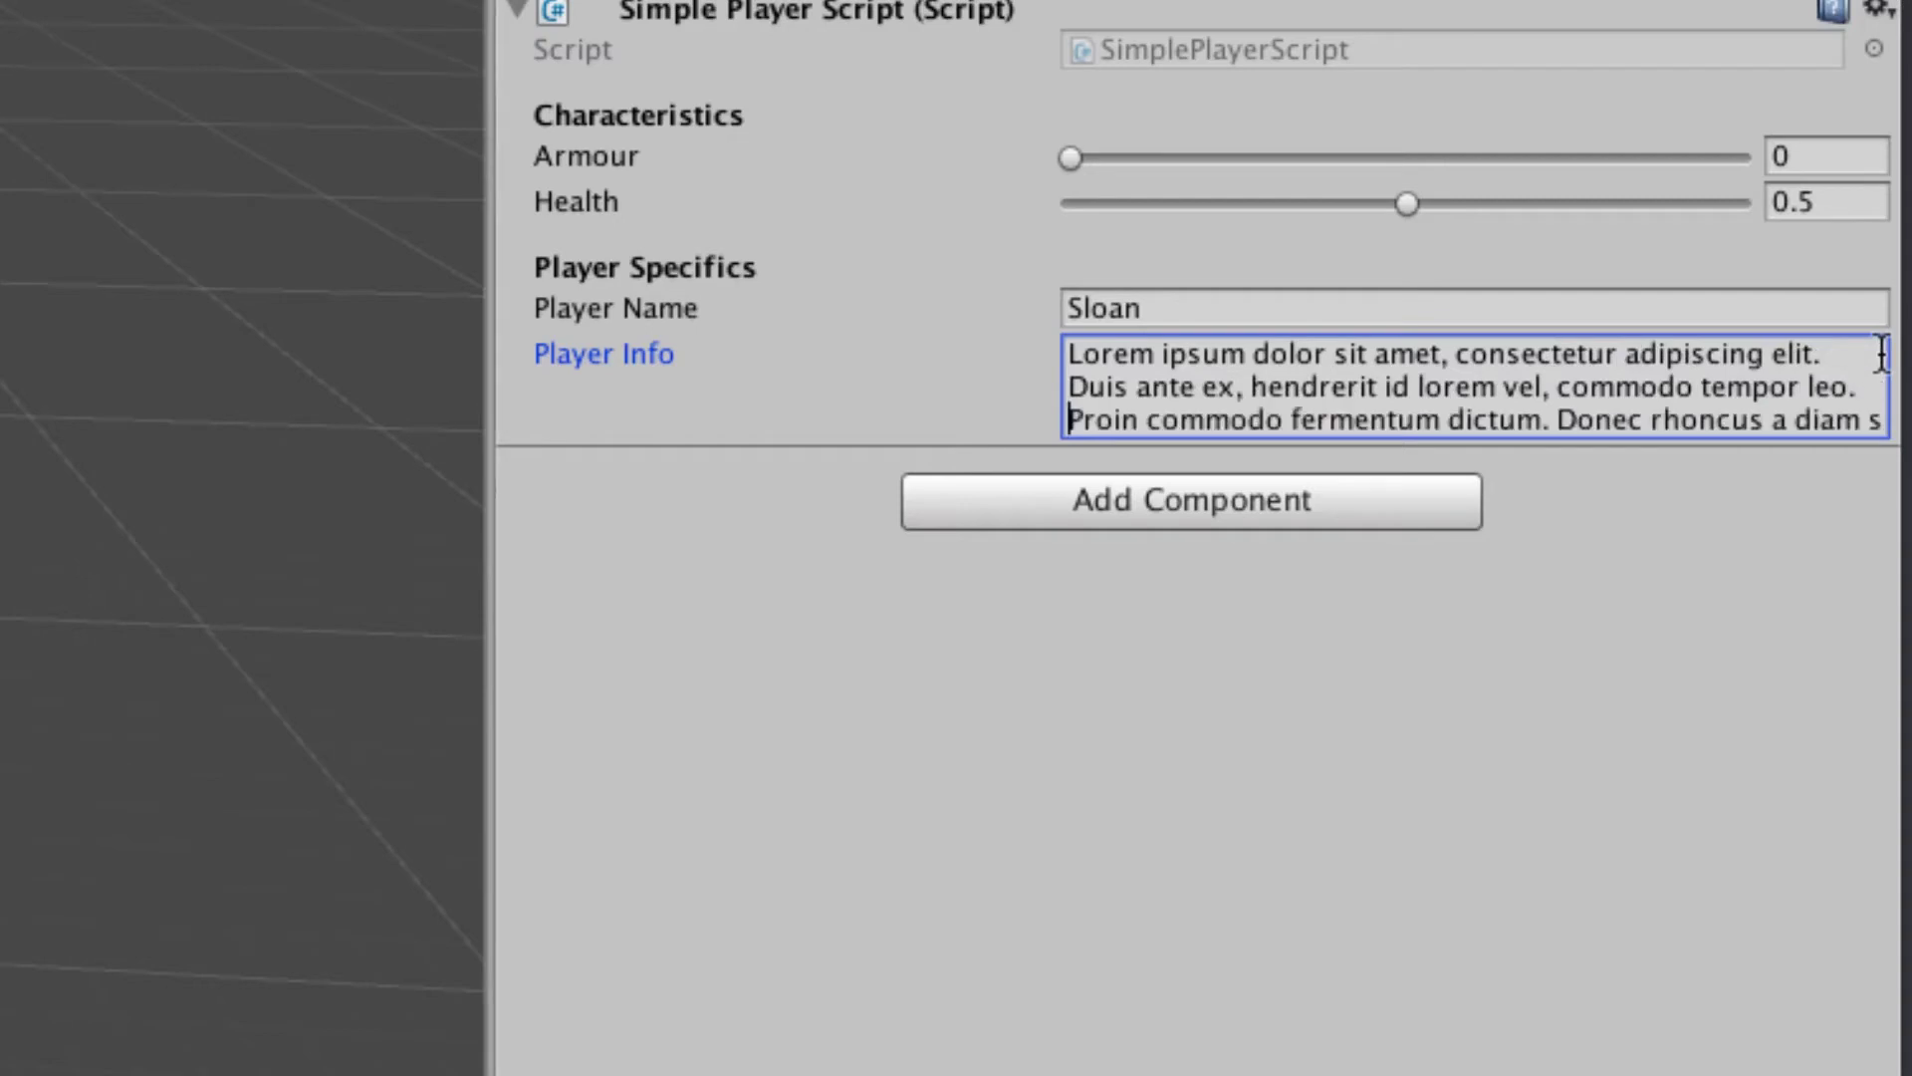
key("alt+Right")
key("alt+Right")
key("alt+Right")
key("alt+Right")
key("alt+Right")
key("alt+Right")
key("alt+Right")
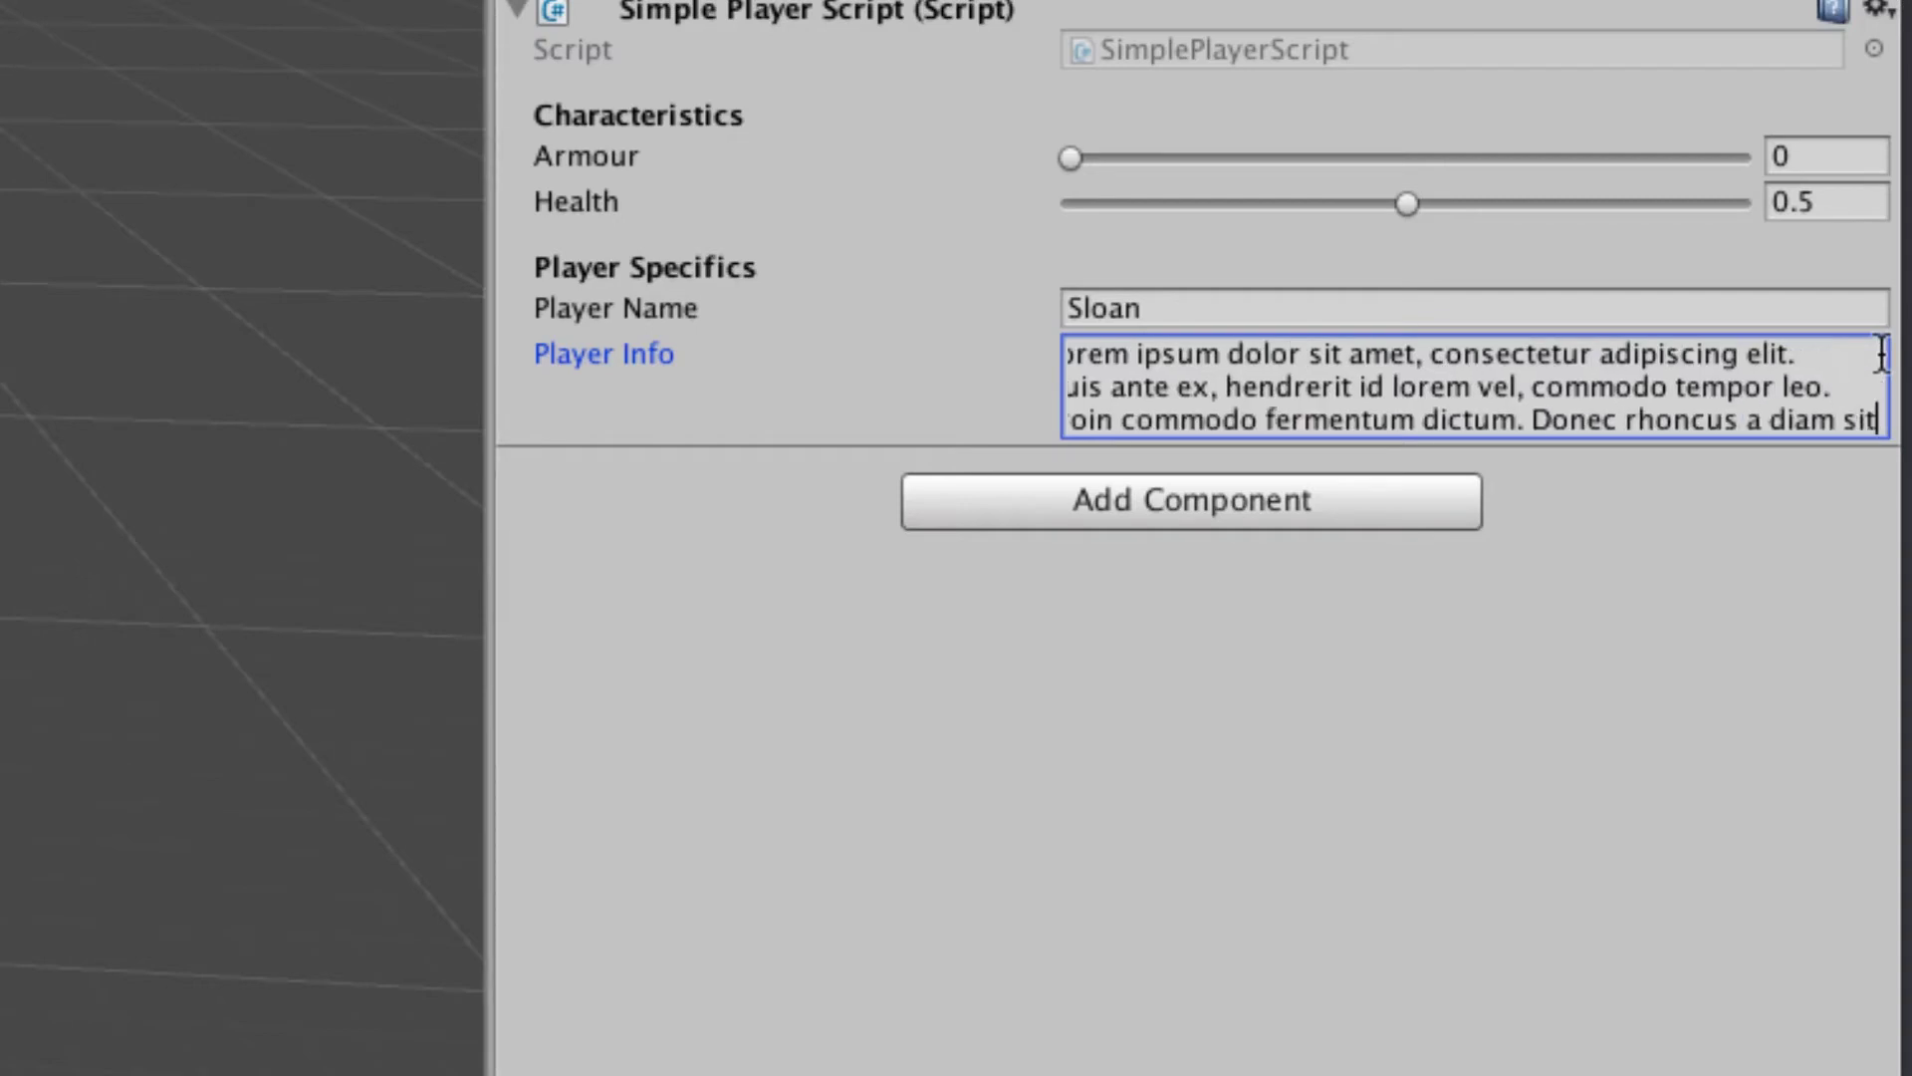
key("alt+Left")
key("Return")
key("alt+Right")
key("alt+Right")
key("alt+Right")
key("alt+Right")
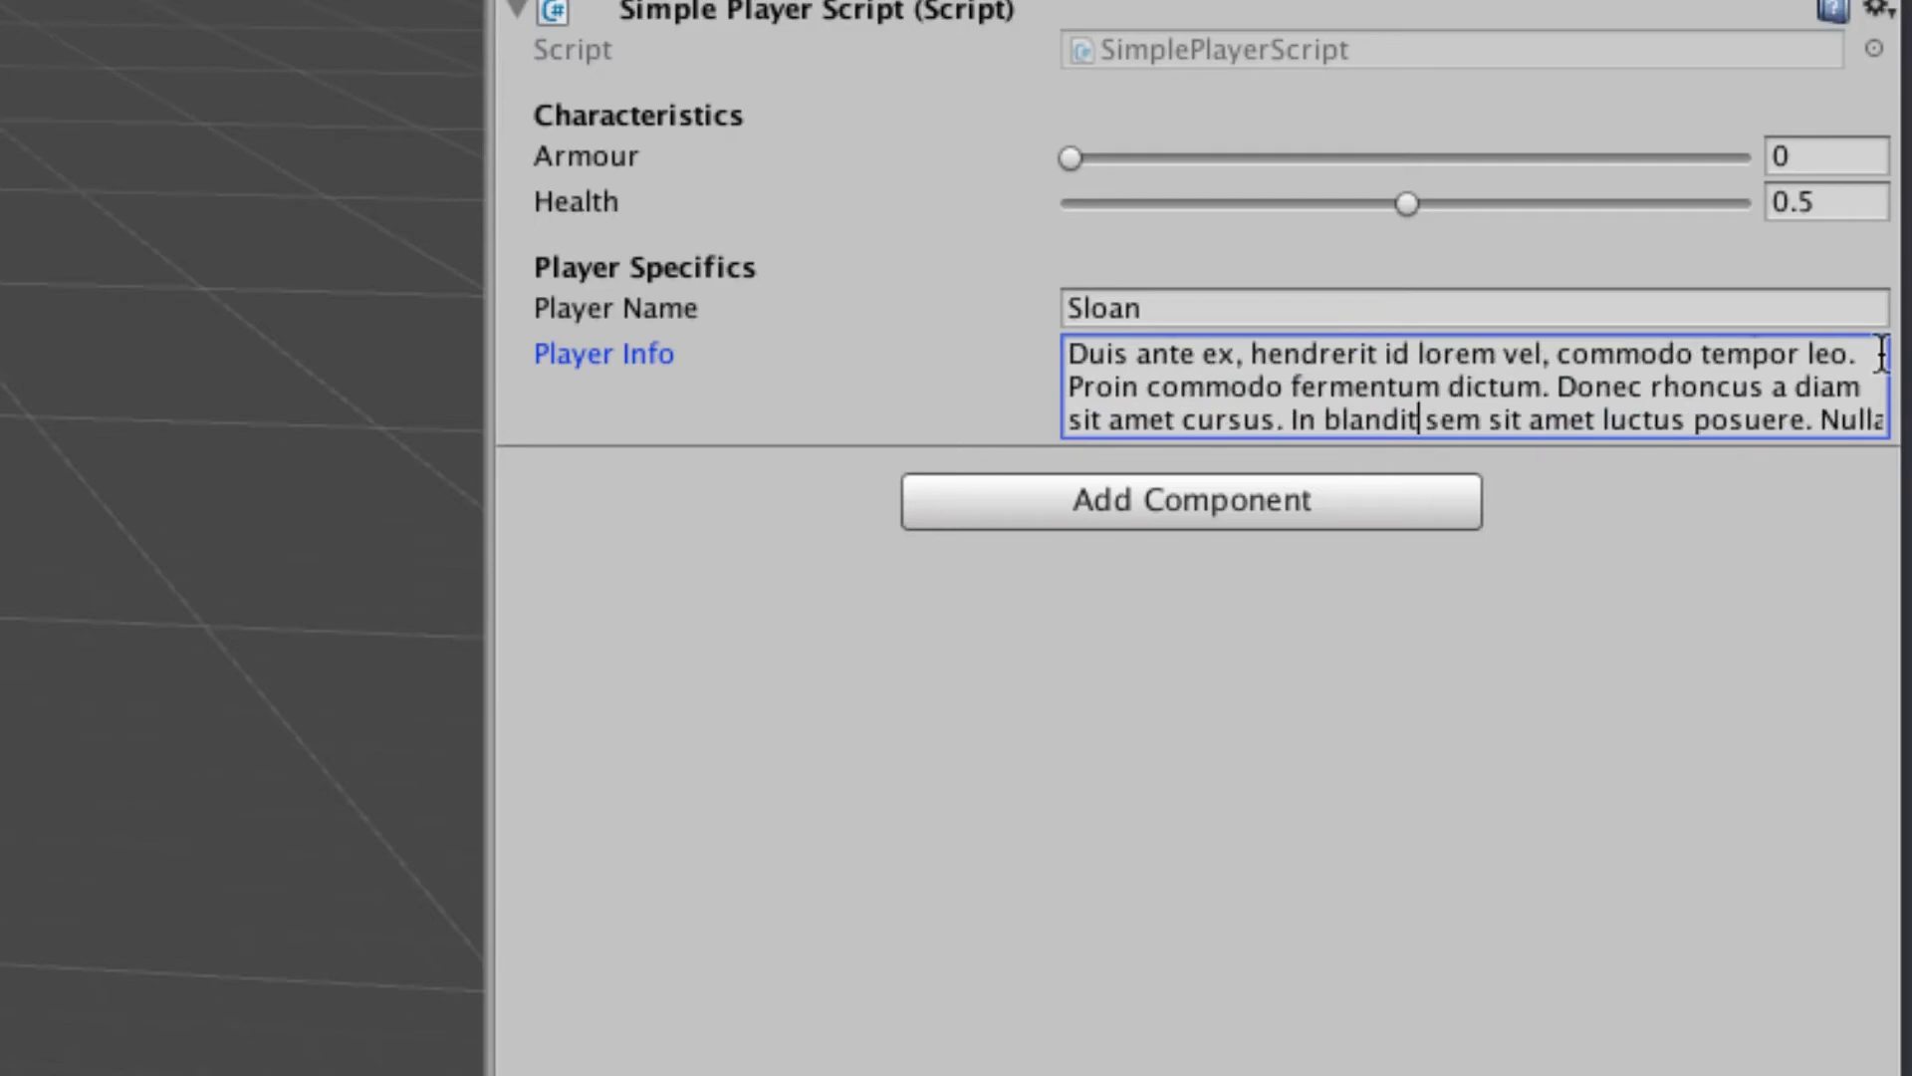
key("alt+Right")
key("alt+Right")
Add a blank line before Nullam and a new line before Aenean, then review the lines
key("alt+Right")
key("alt+Right")
key("alt+Right")
key("alt+Right")
key("alt+Left")
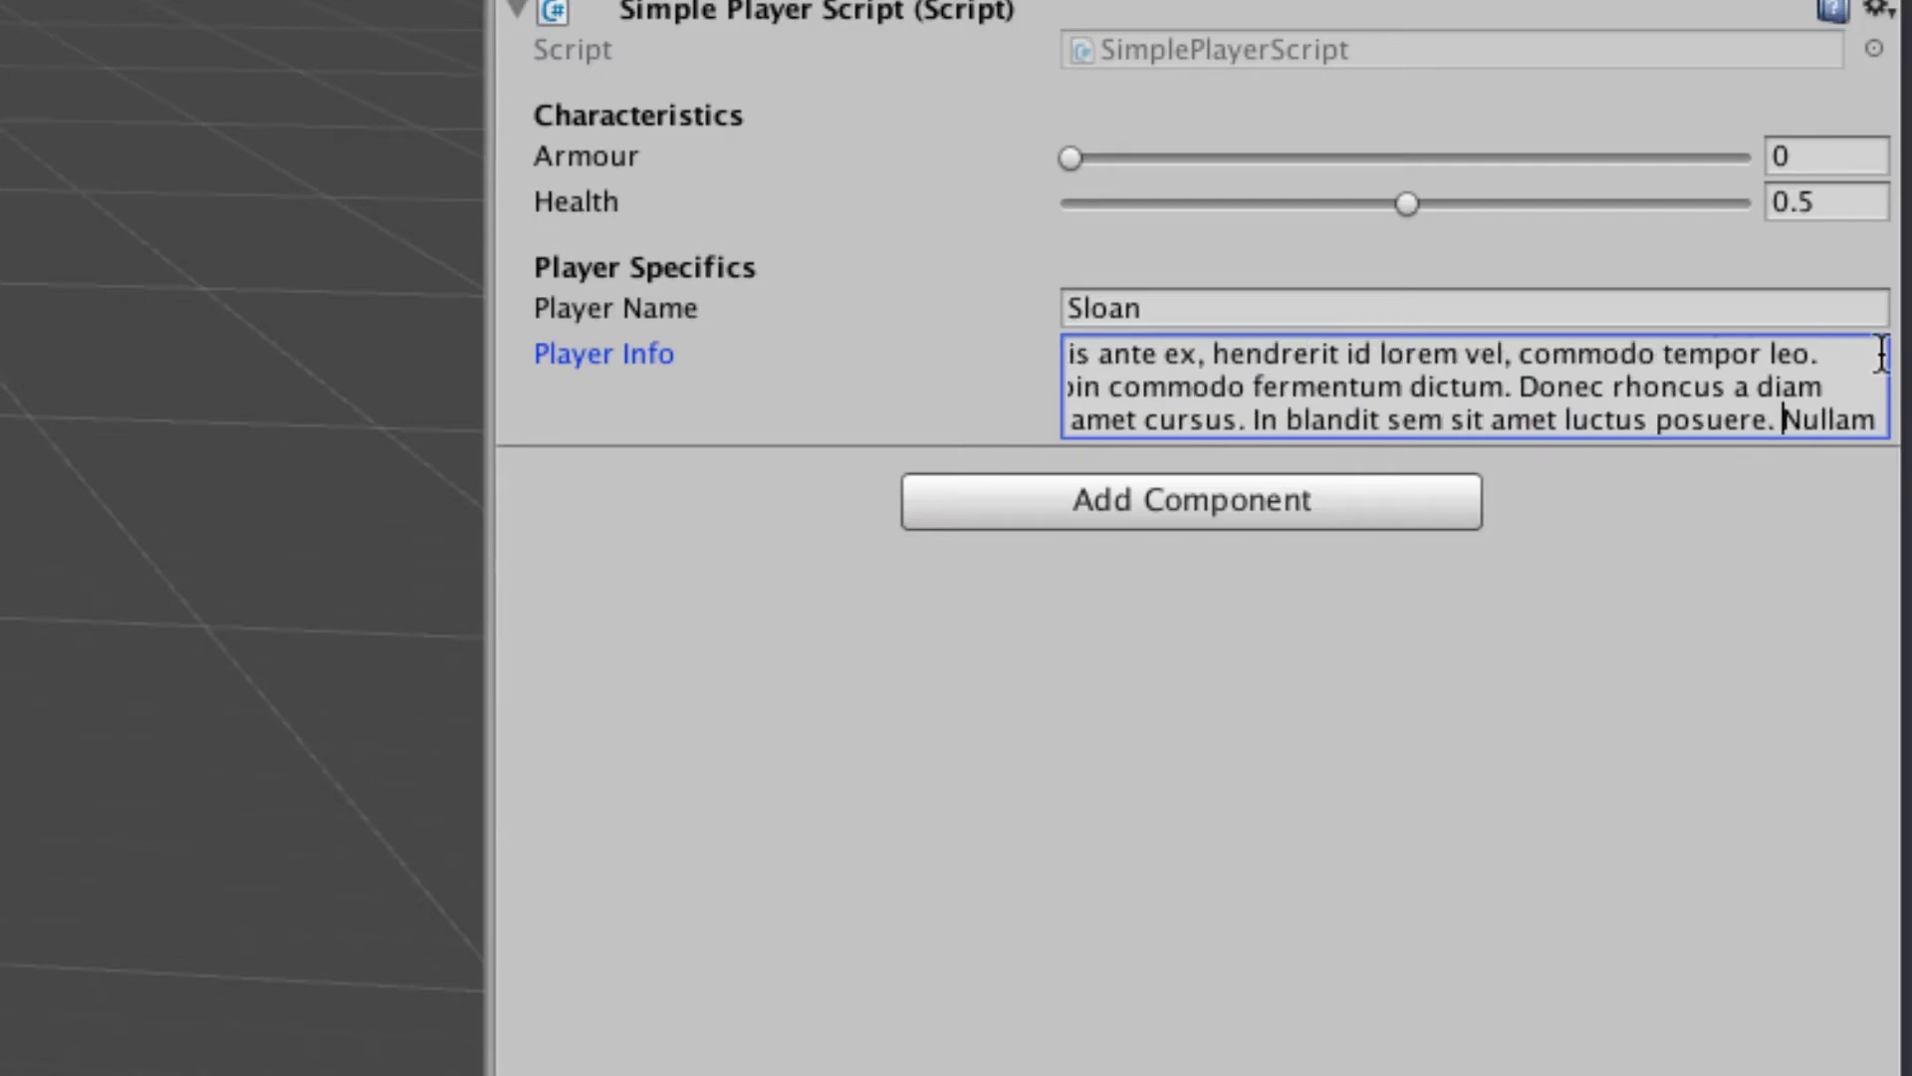
key("Return")
key("Return")
key("alt+Right")
key("alt+Right")
key("alt+Right")
key("alt+Right")
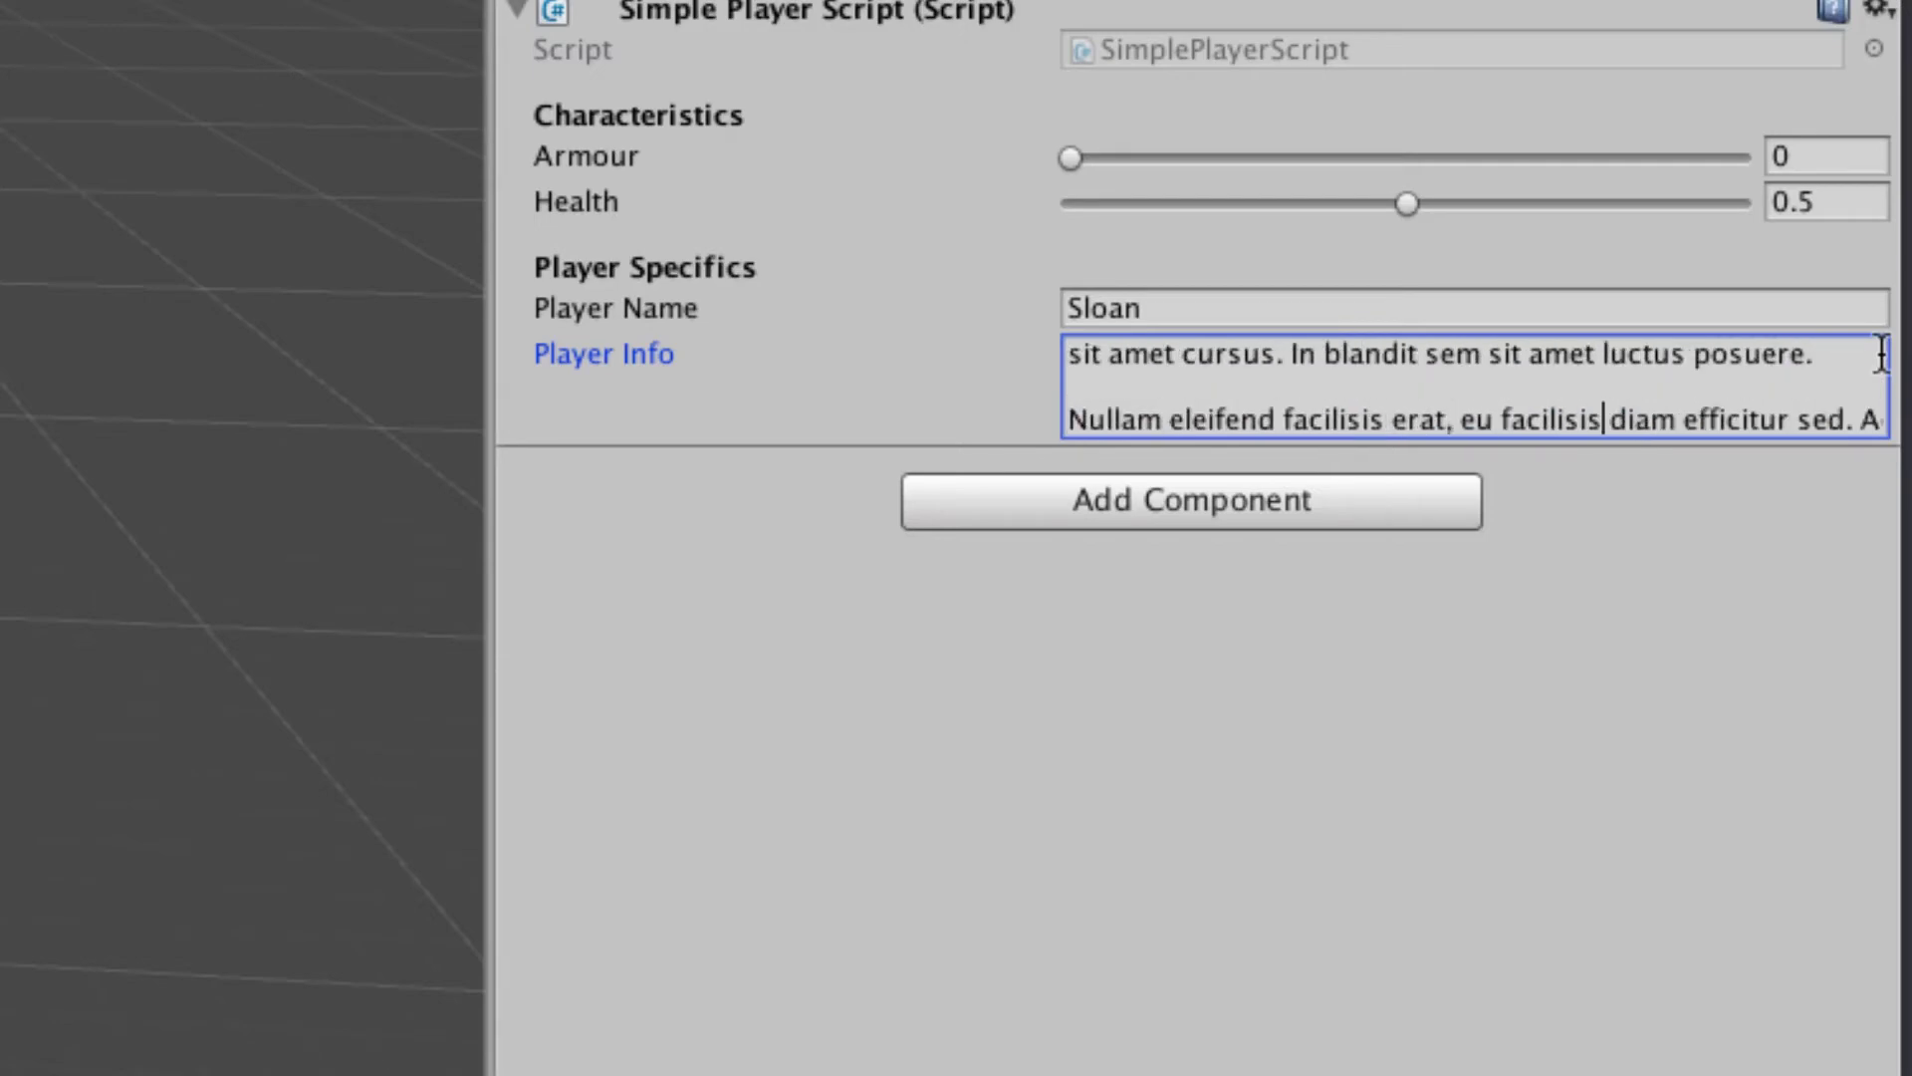
key("alt+Right")
key("alt+Right")
key("alt+Right")
key("alt+Right")
key("alt+Left")
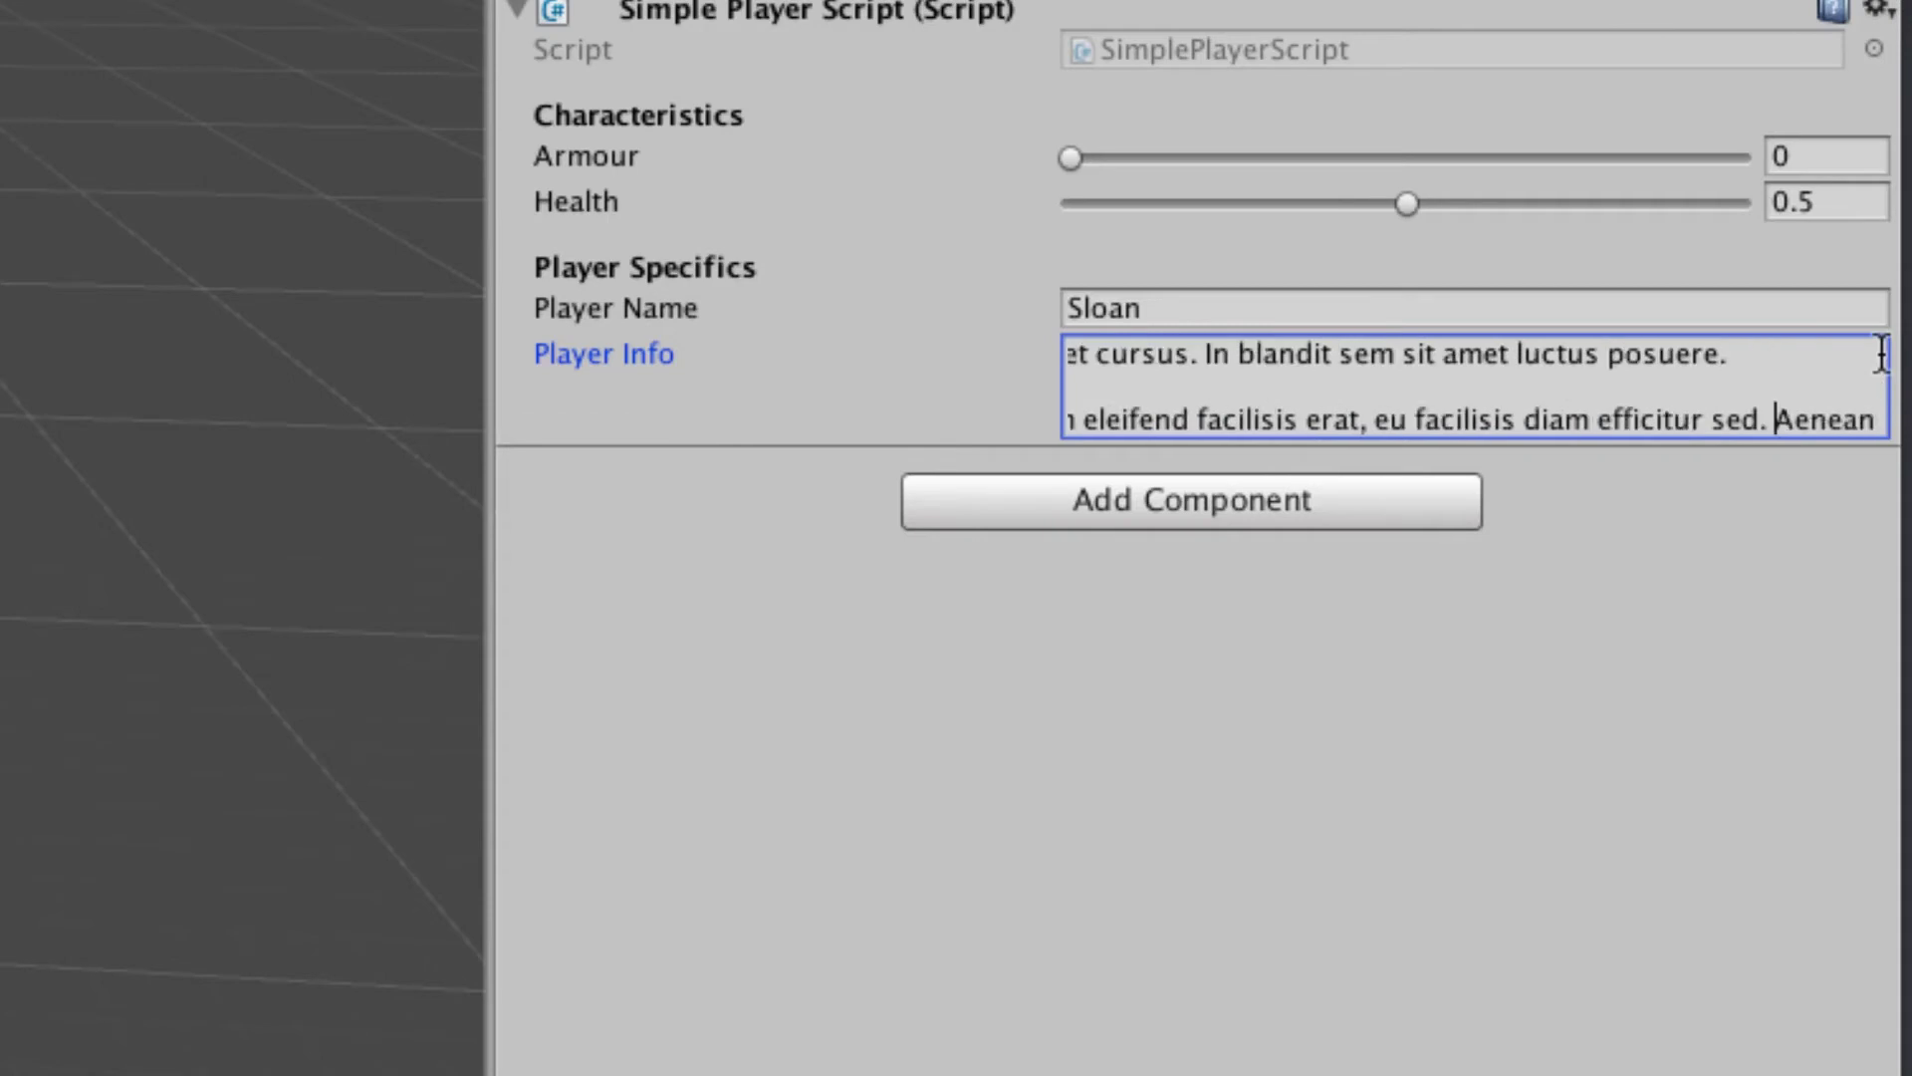
key("Return")
key("super+a")
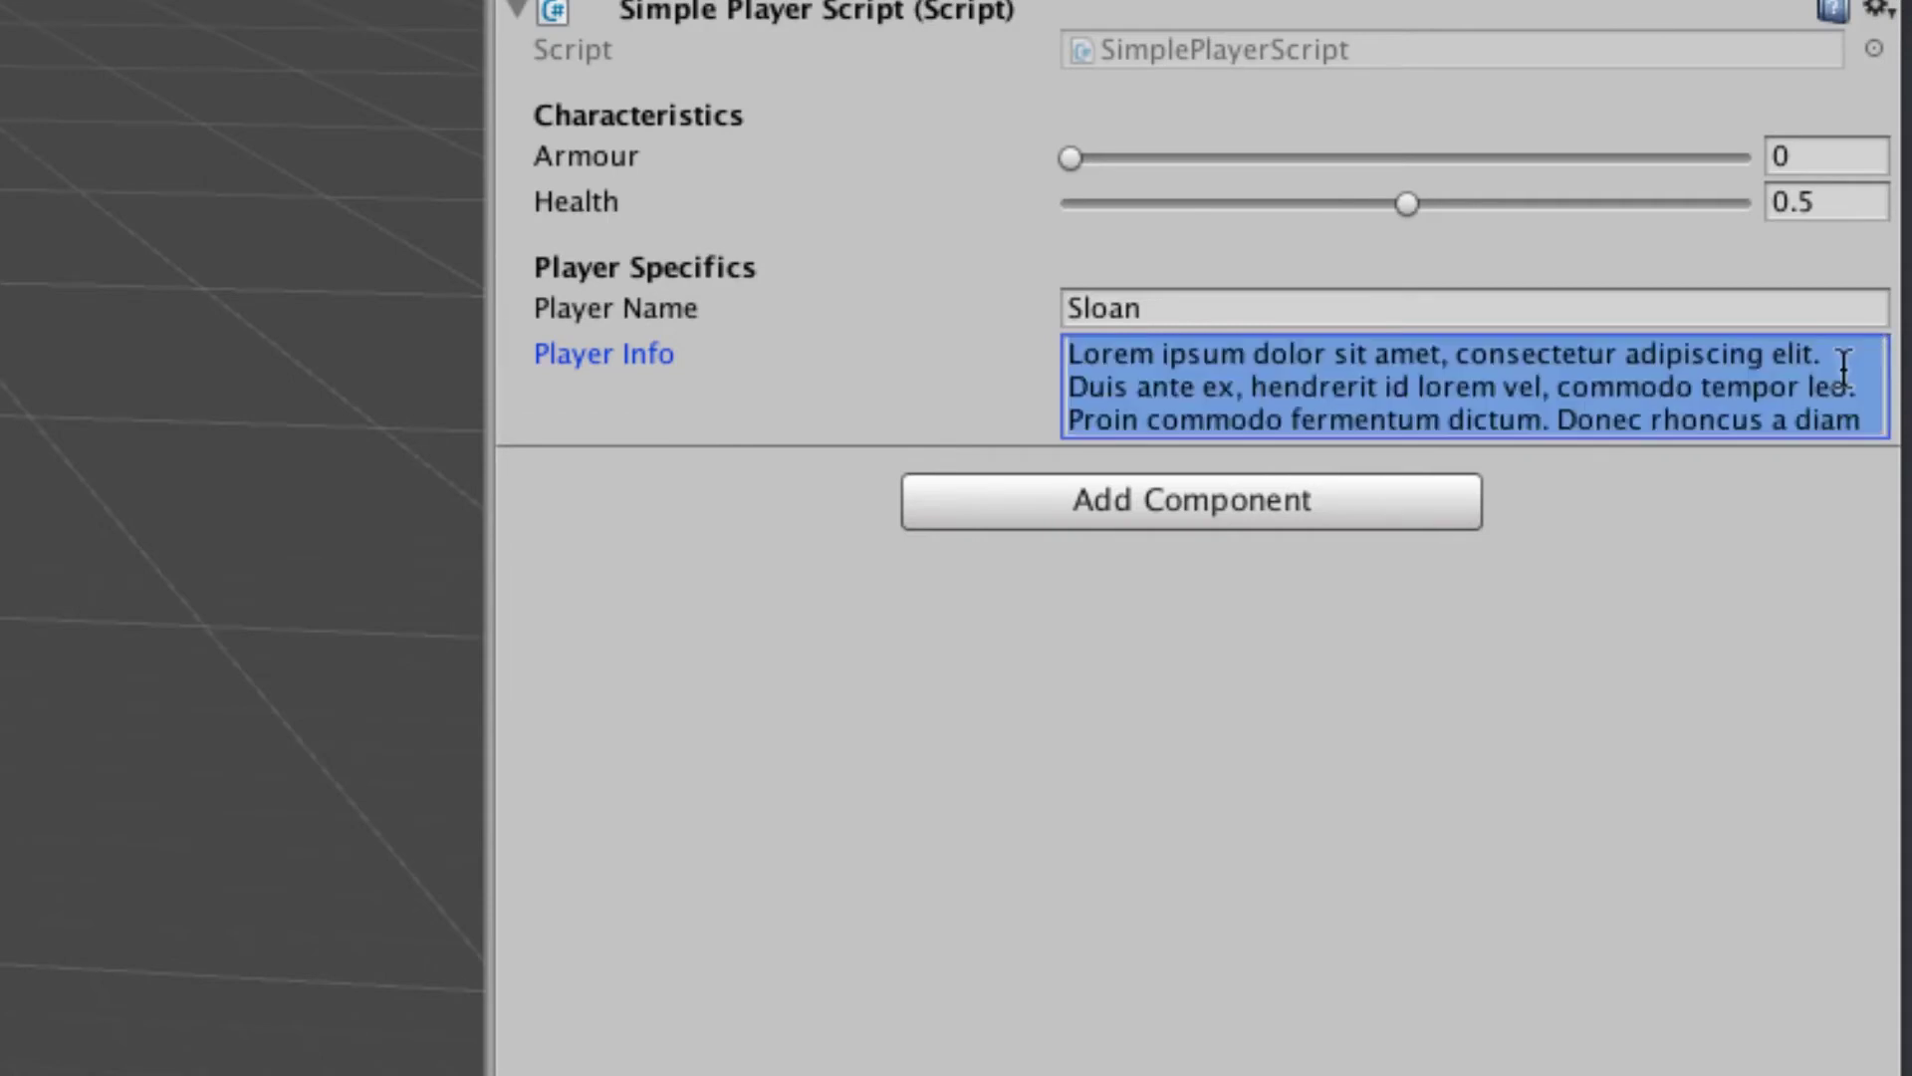
key("Down")
key("Up")
key("Up")
key("Up")
key("Up")
key("Up")
key("Up")
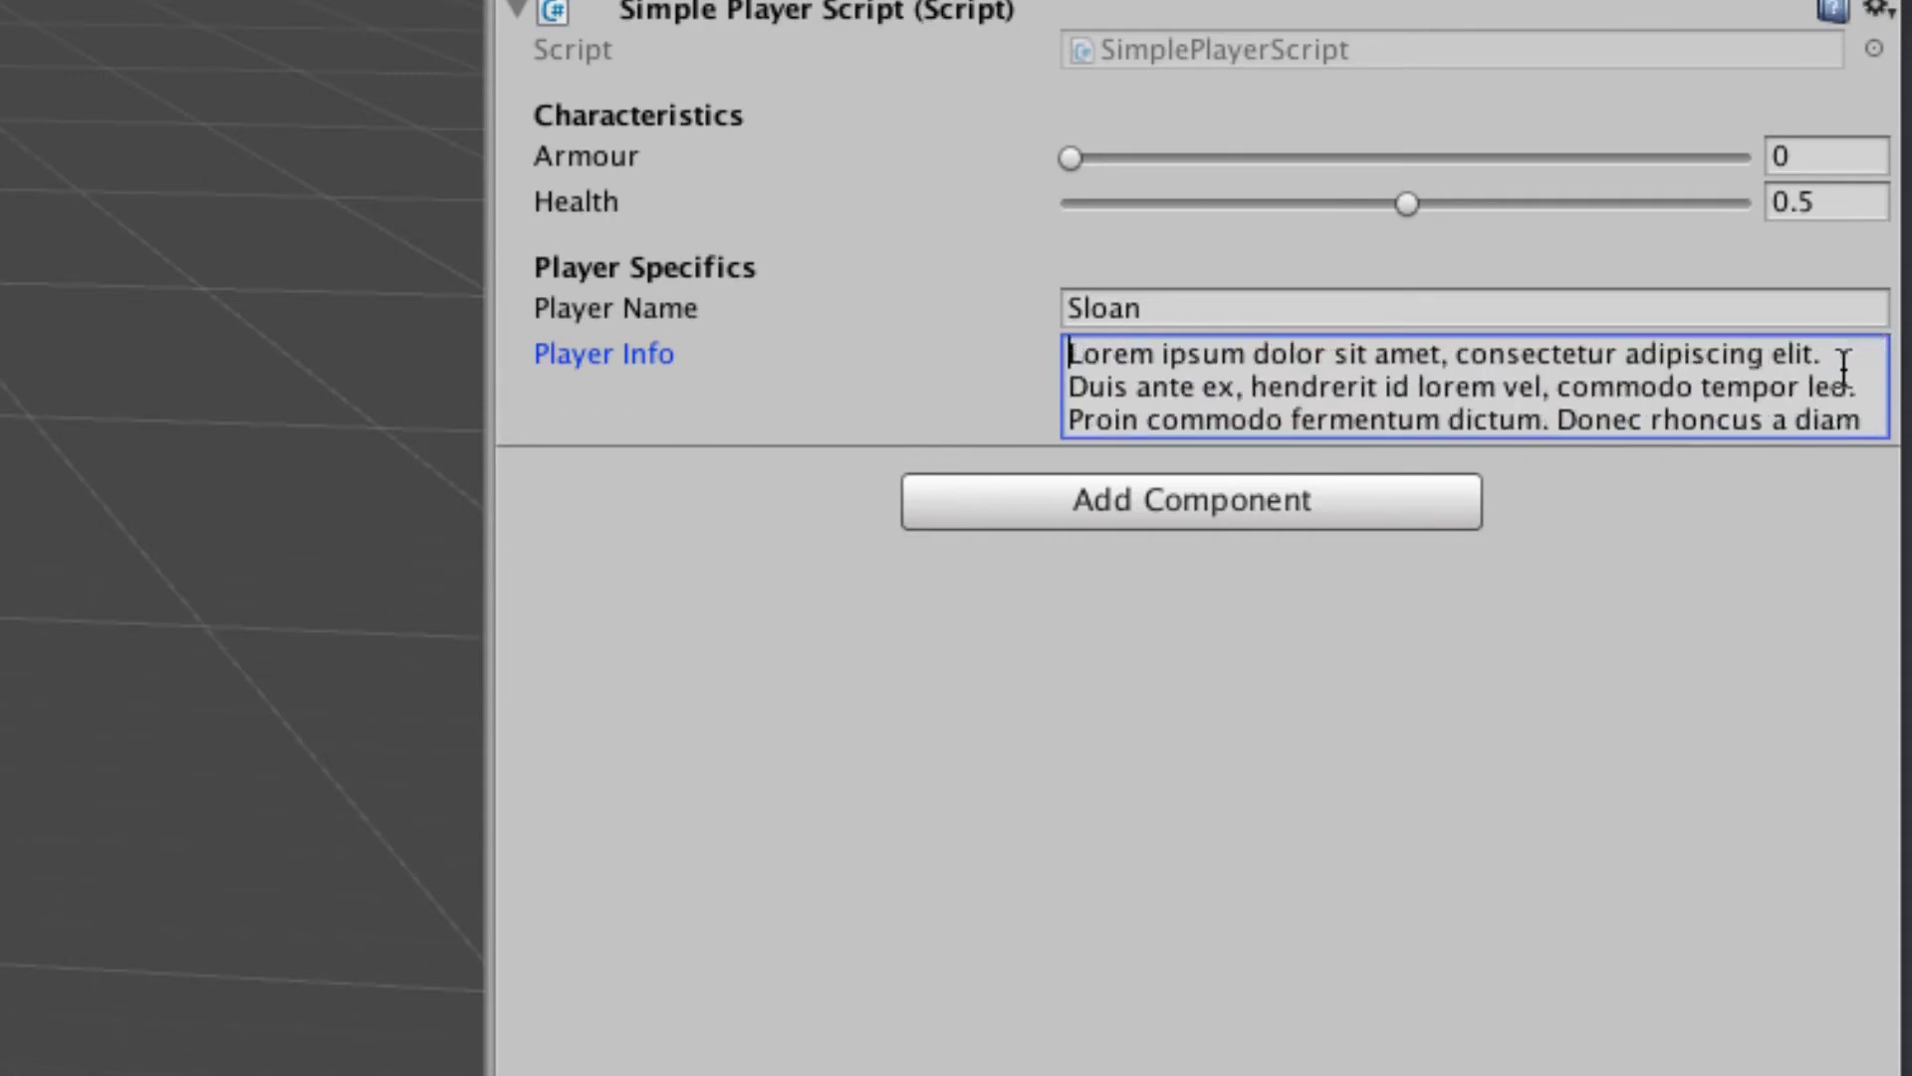
key("Down")
key("Down")
key("Down")
key("Down")
key("Down")
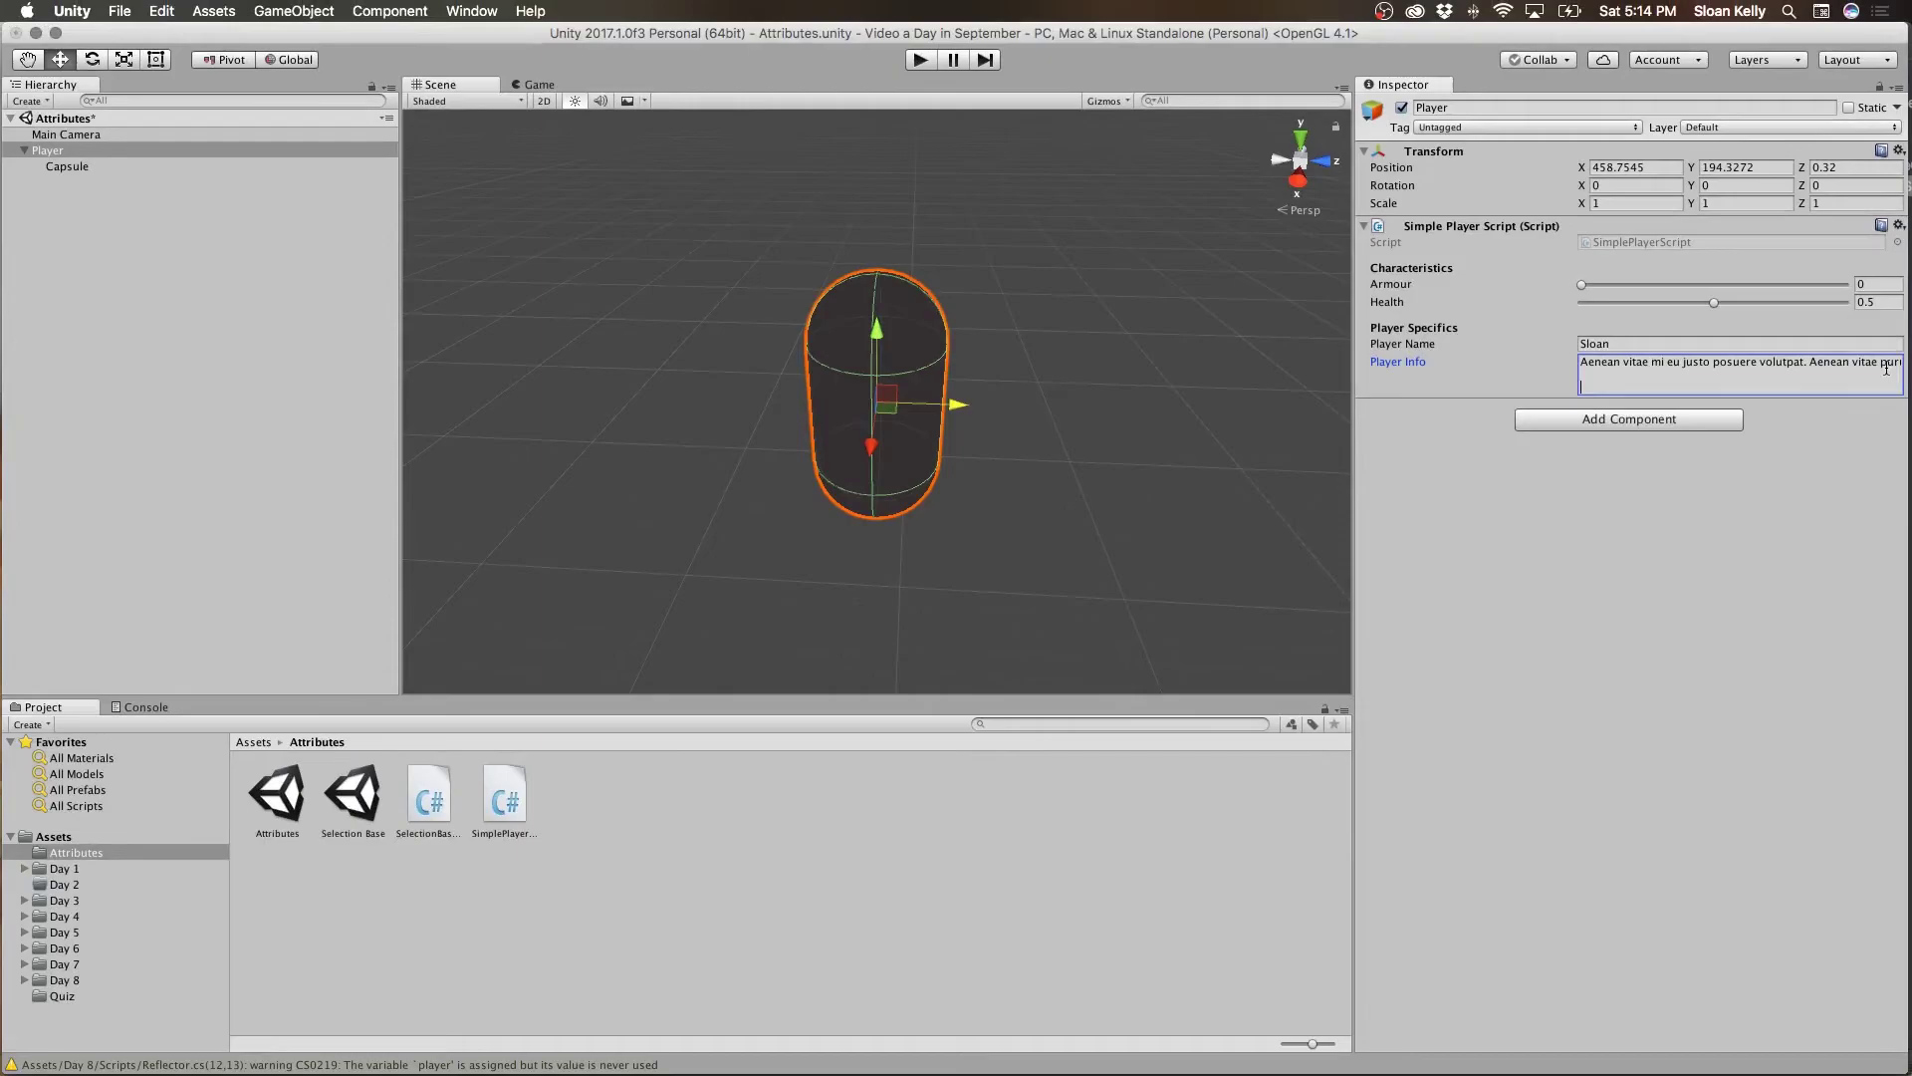
key("super+Tab")
key("super+Tab")
key("super+Tab")
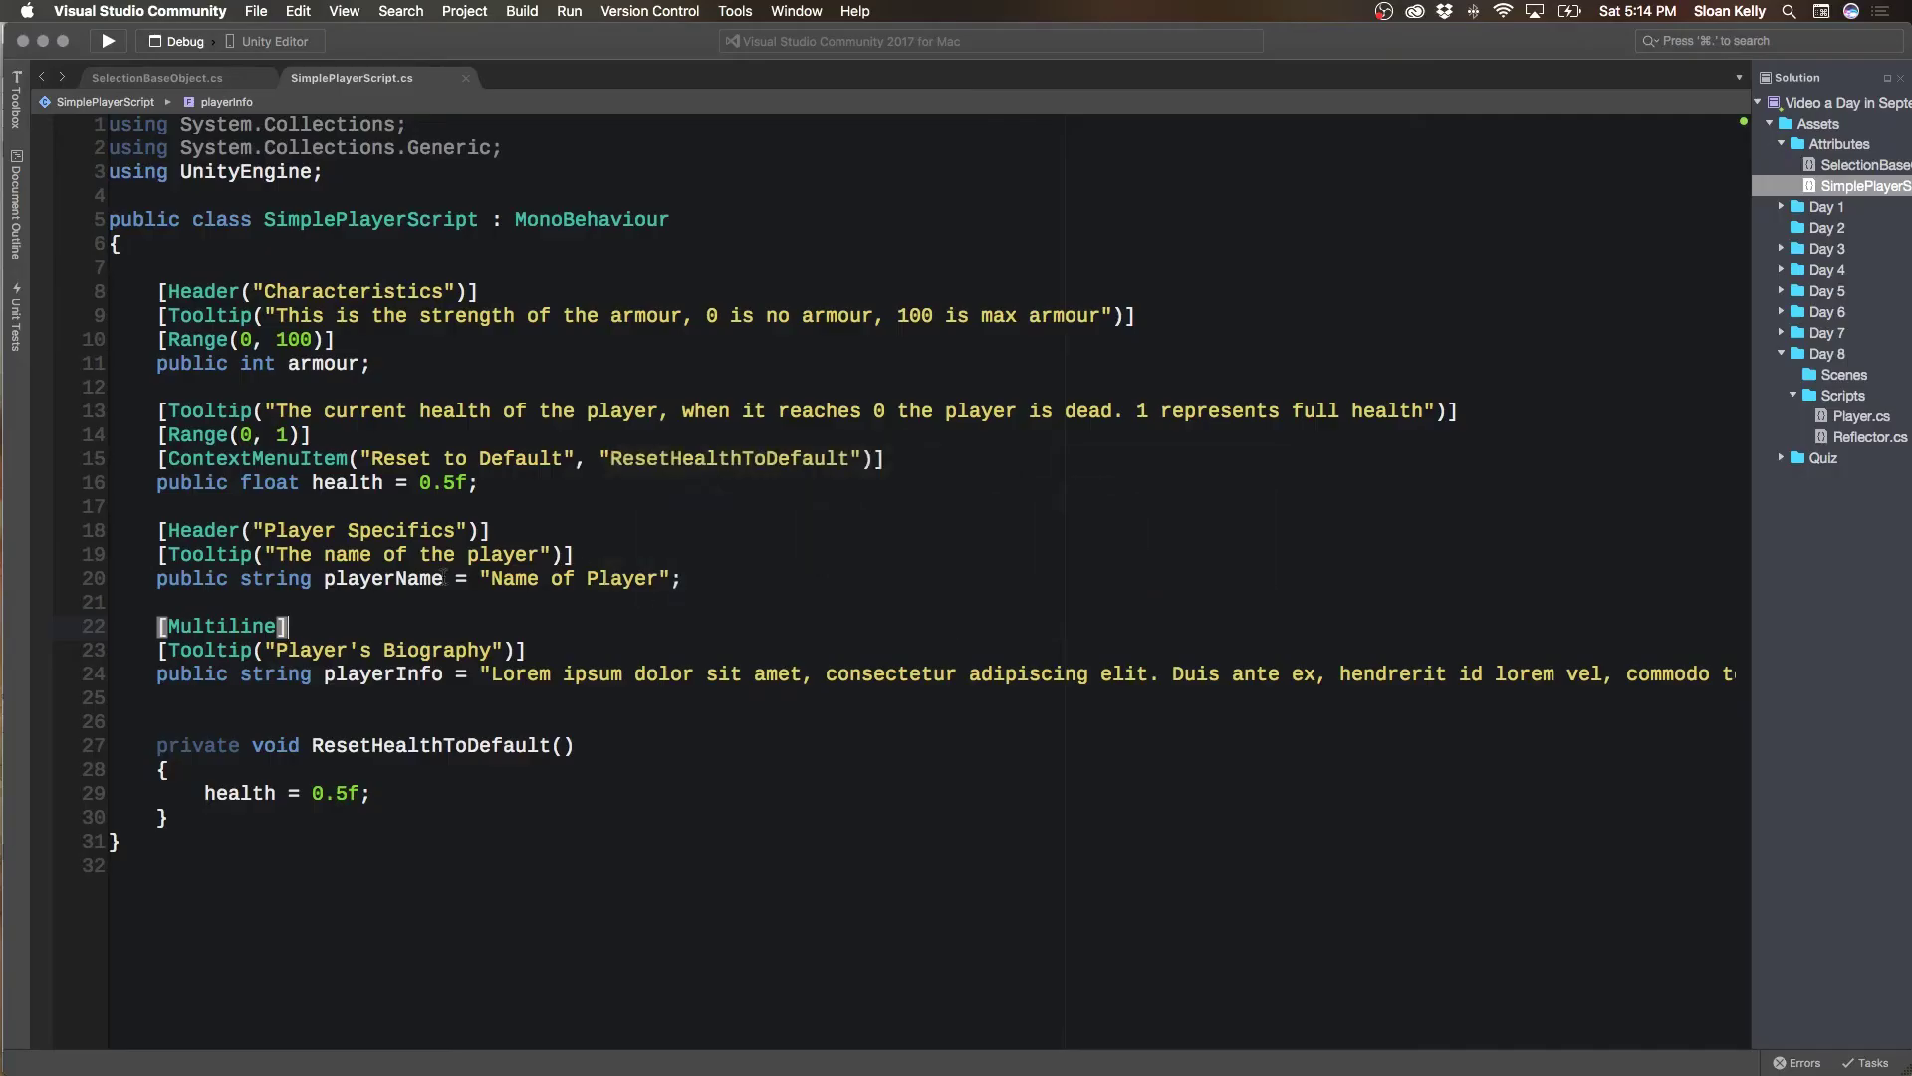
Change playerInfo's attribute to [Multiline(15)] for a 15-line text area
type("(")
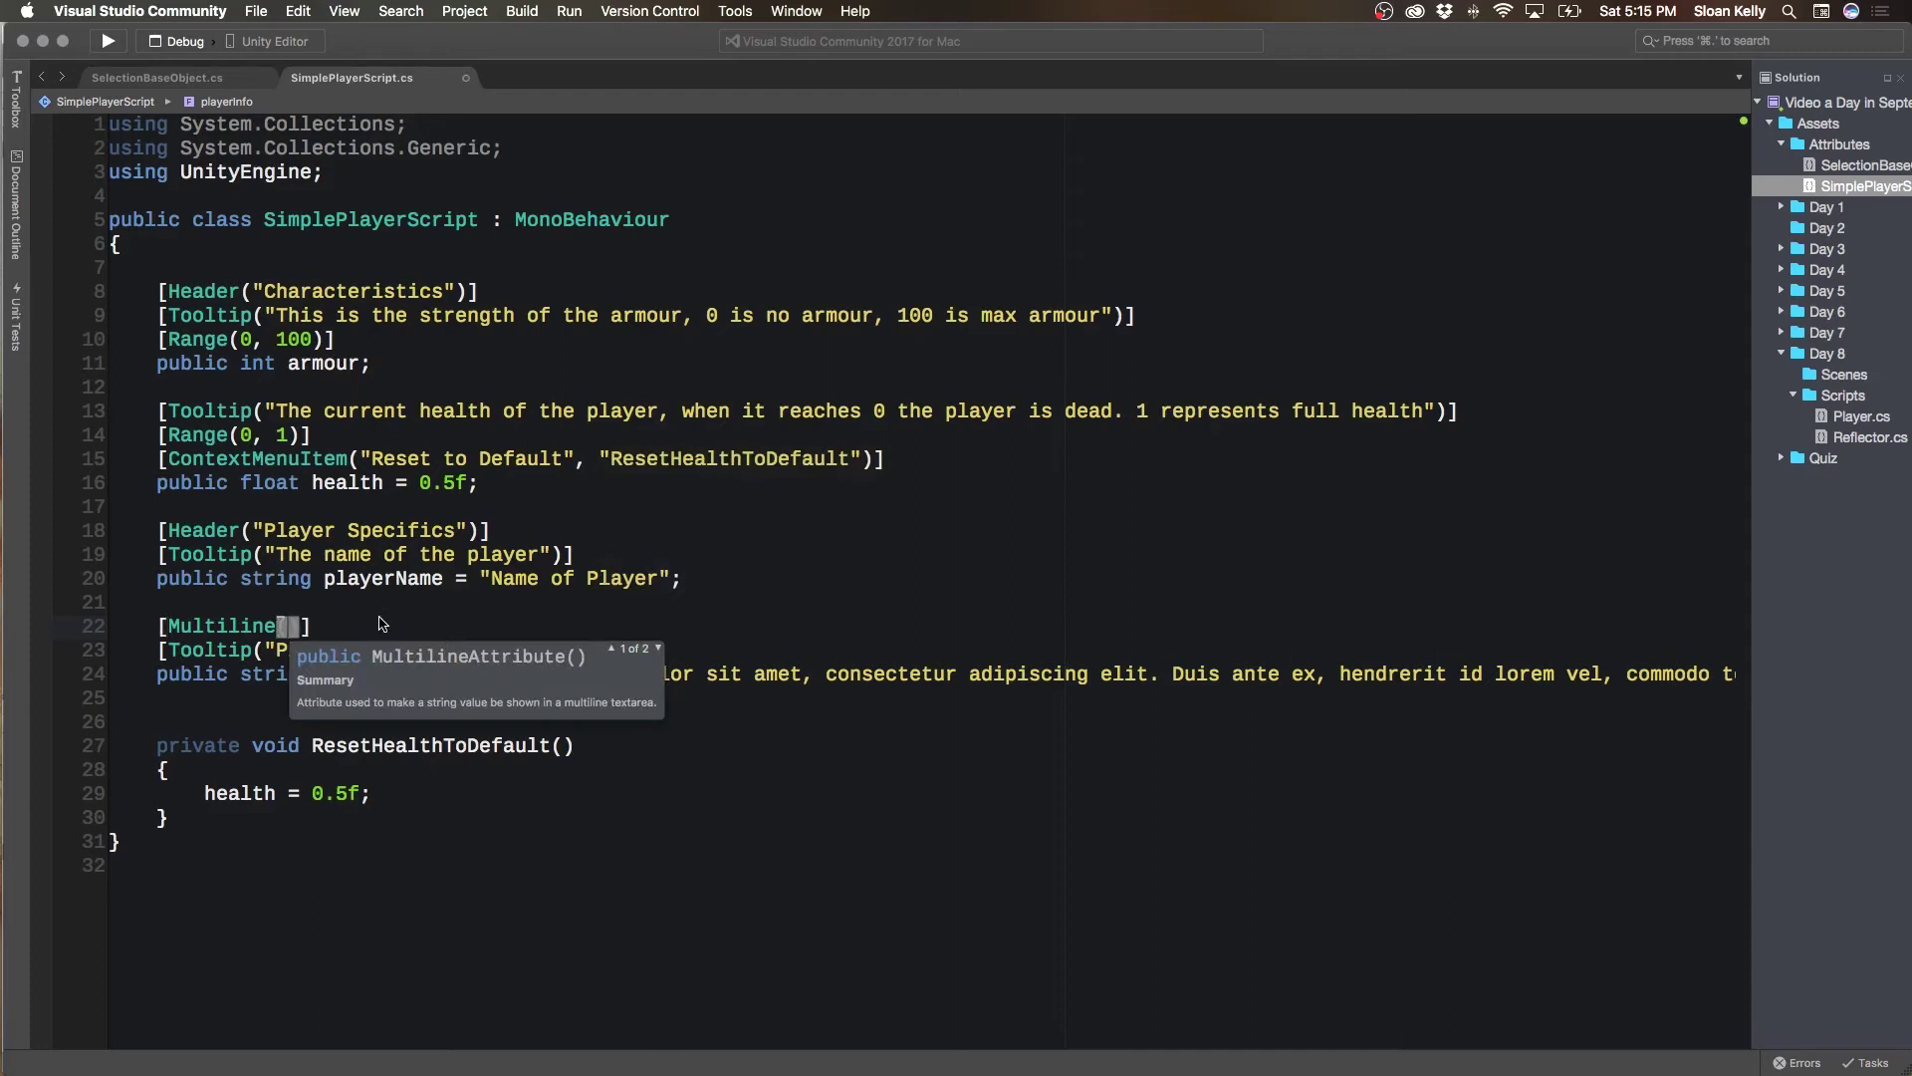
type("15")
left_click(384, 608)
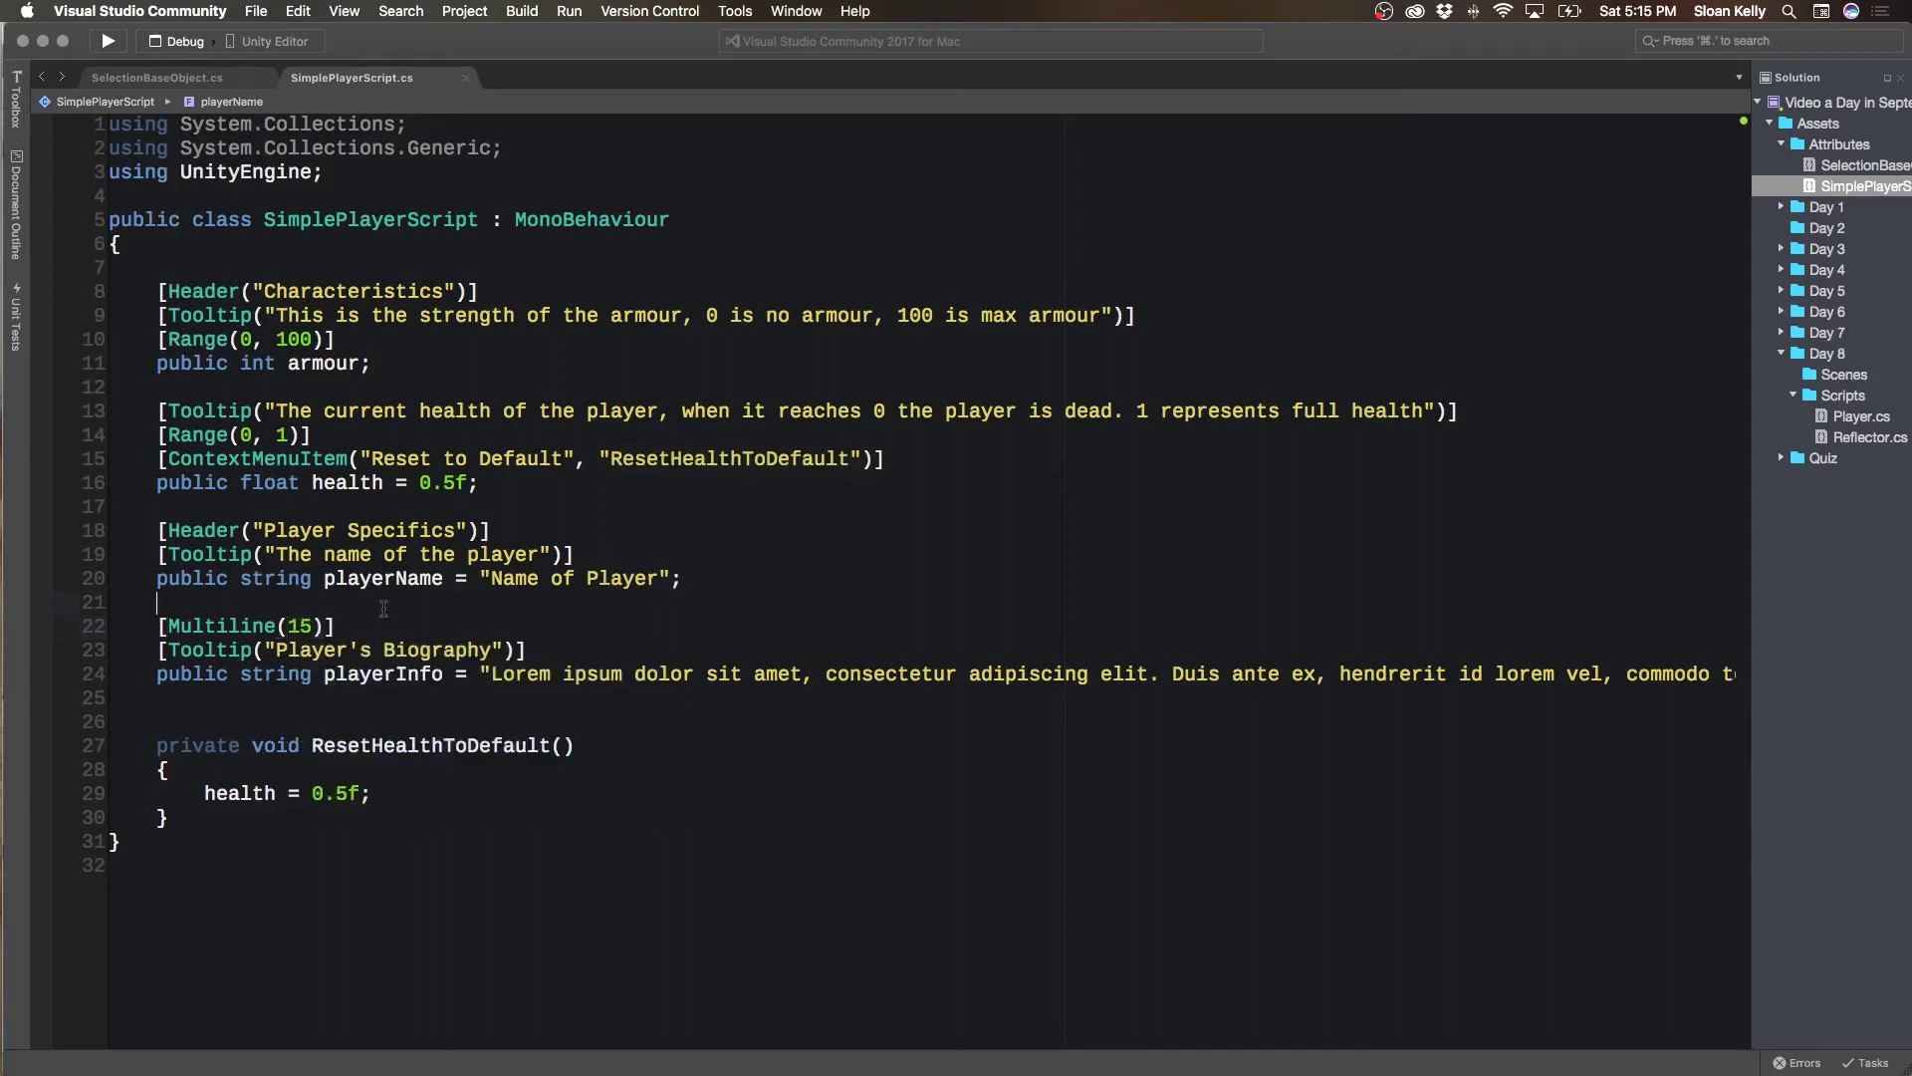
key("super+Tab")
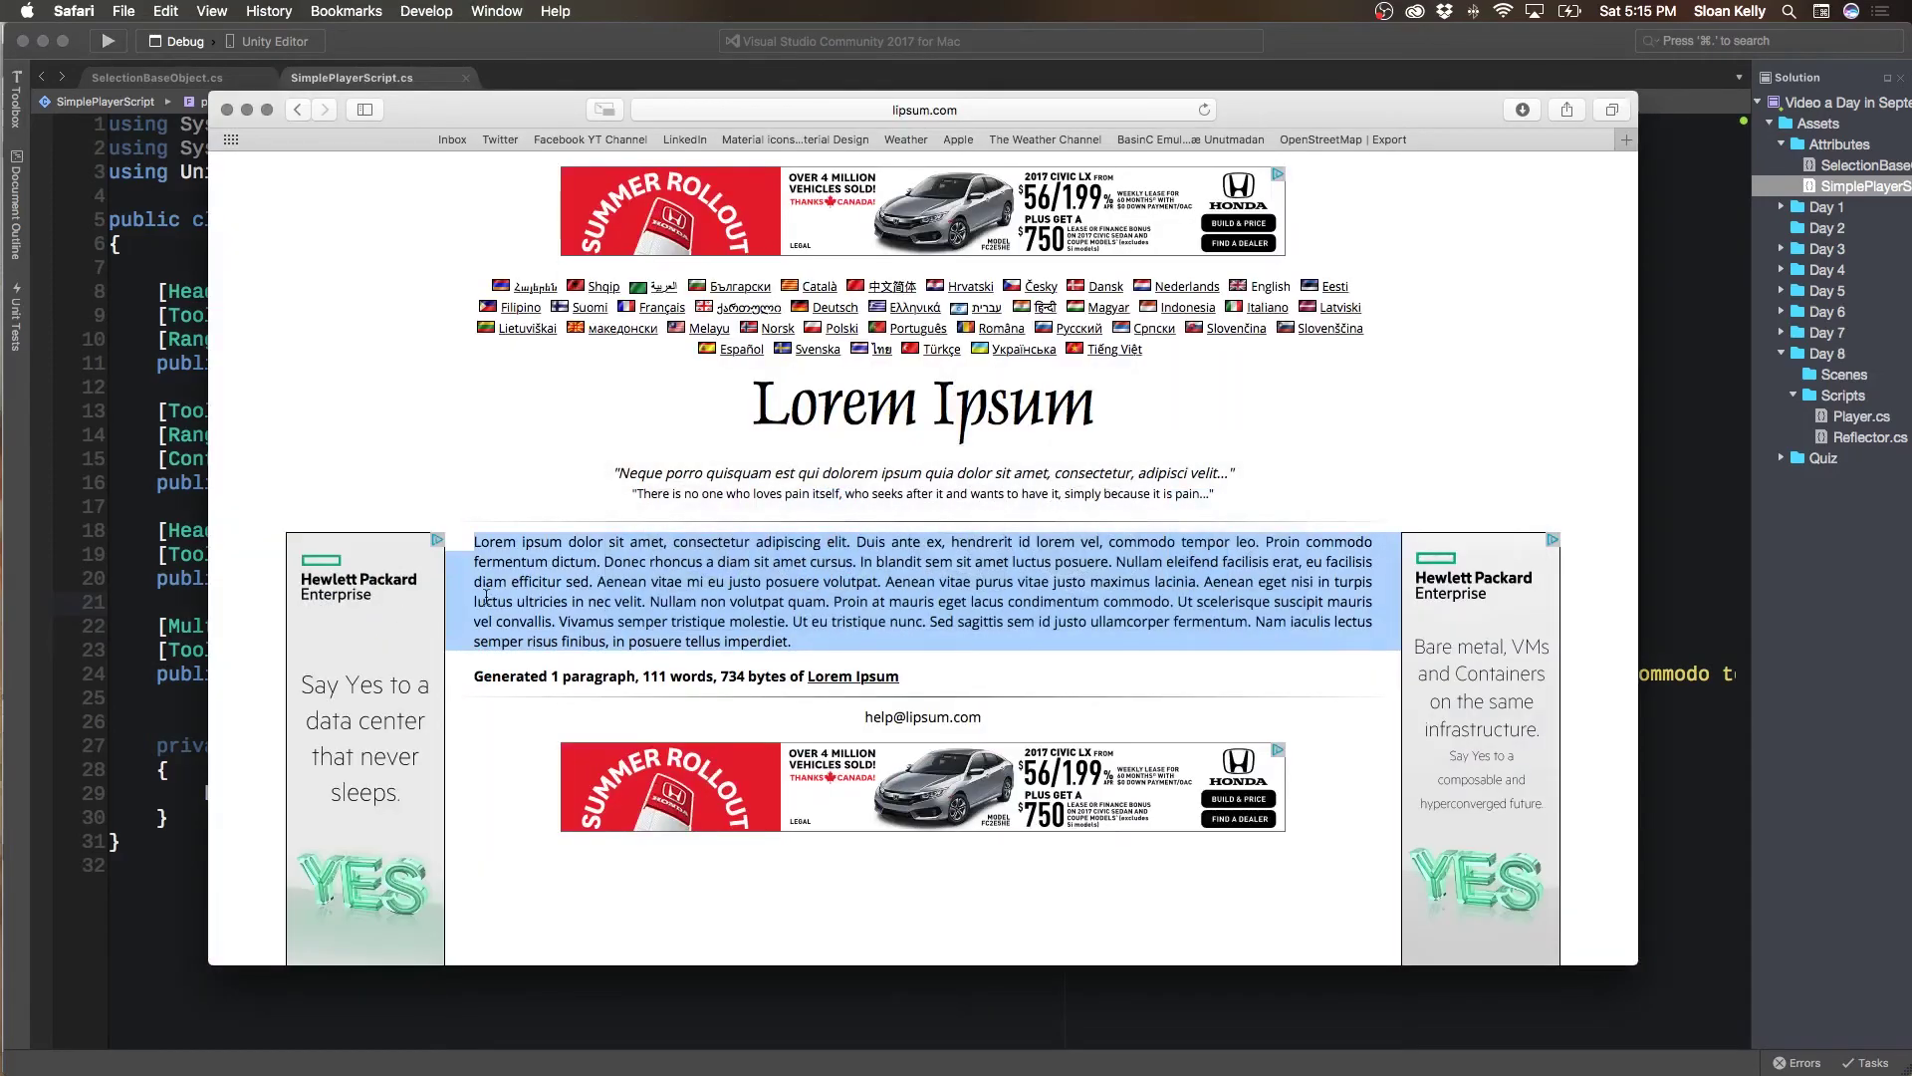
key("super+Tab")
key("super+Tab")
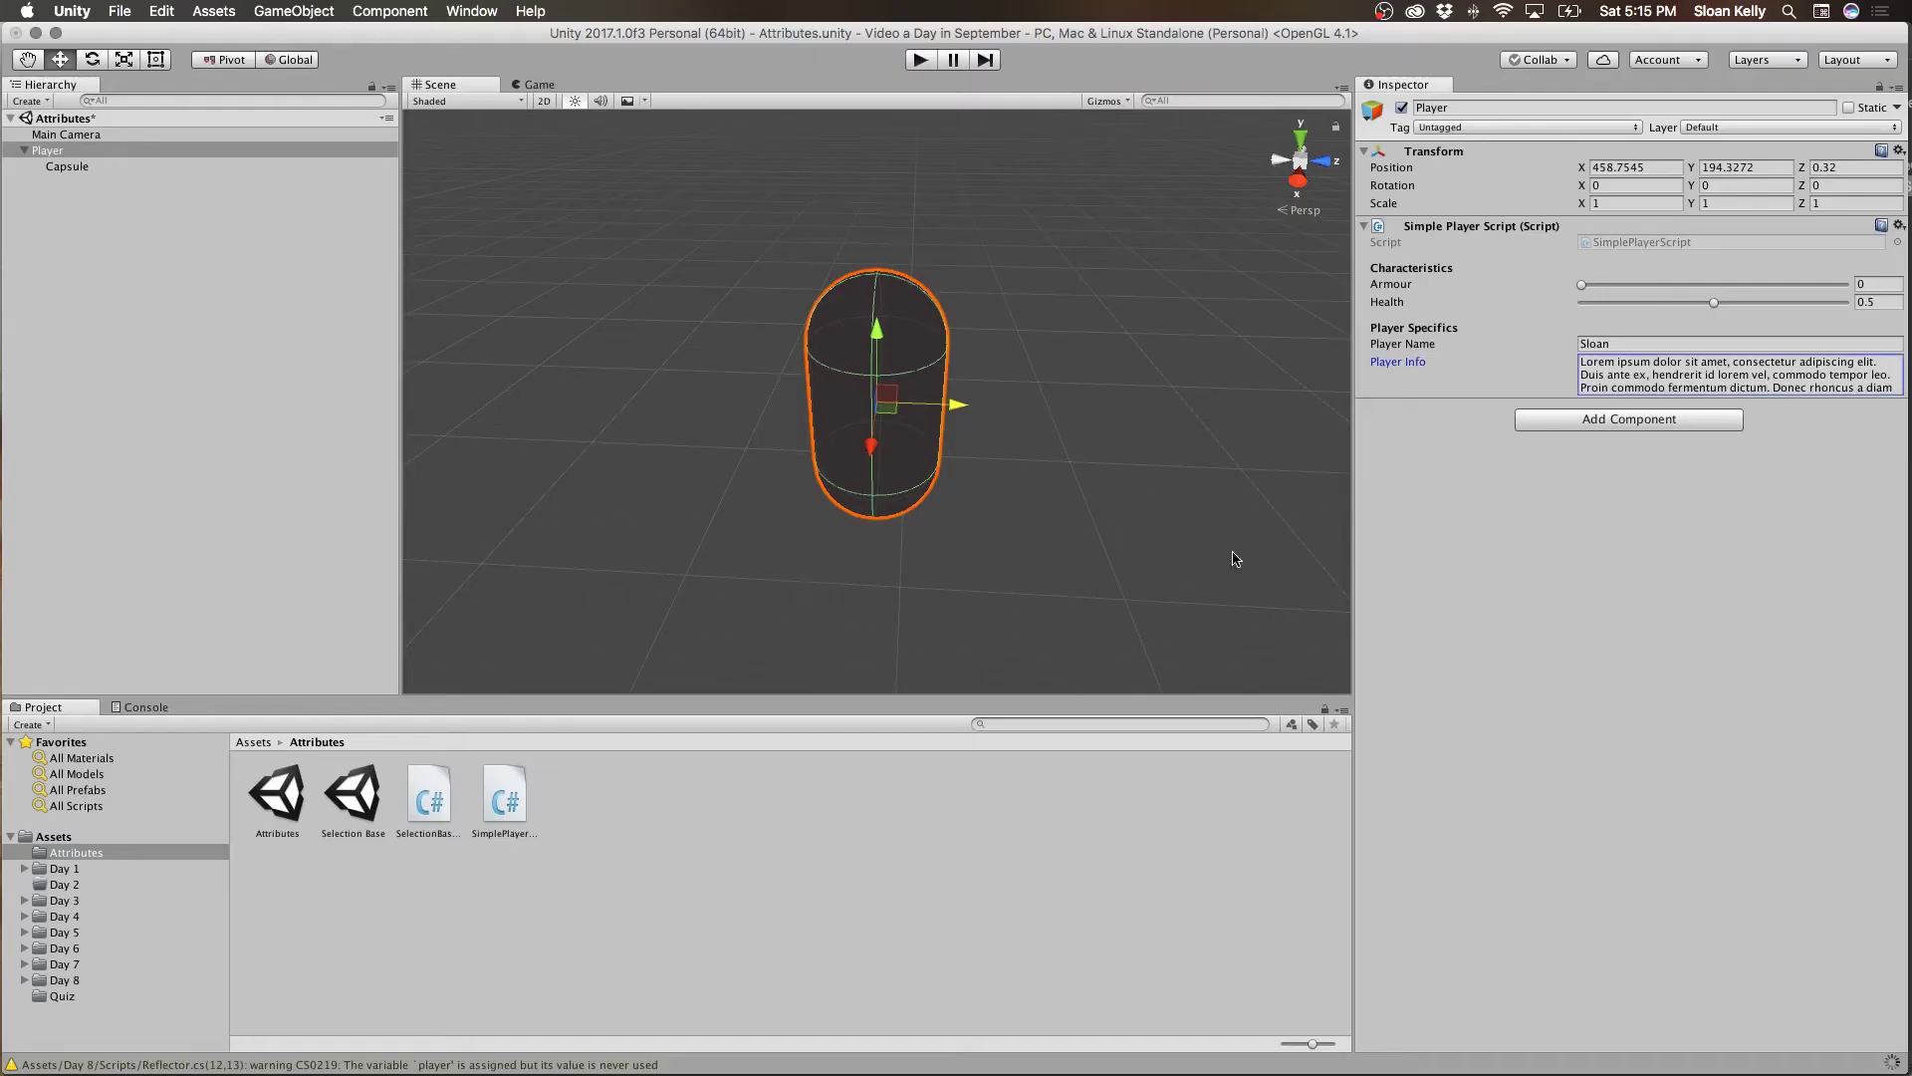
Inspect the 15-line Player Info text area holding the paragraphed biography
left_click(1663, 438)
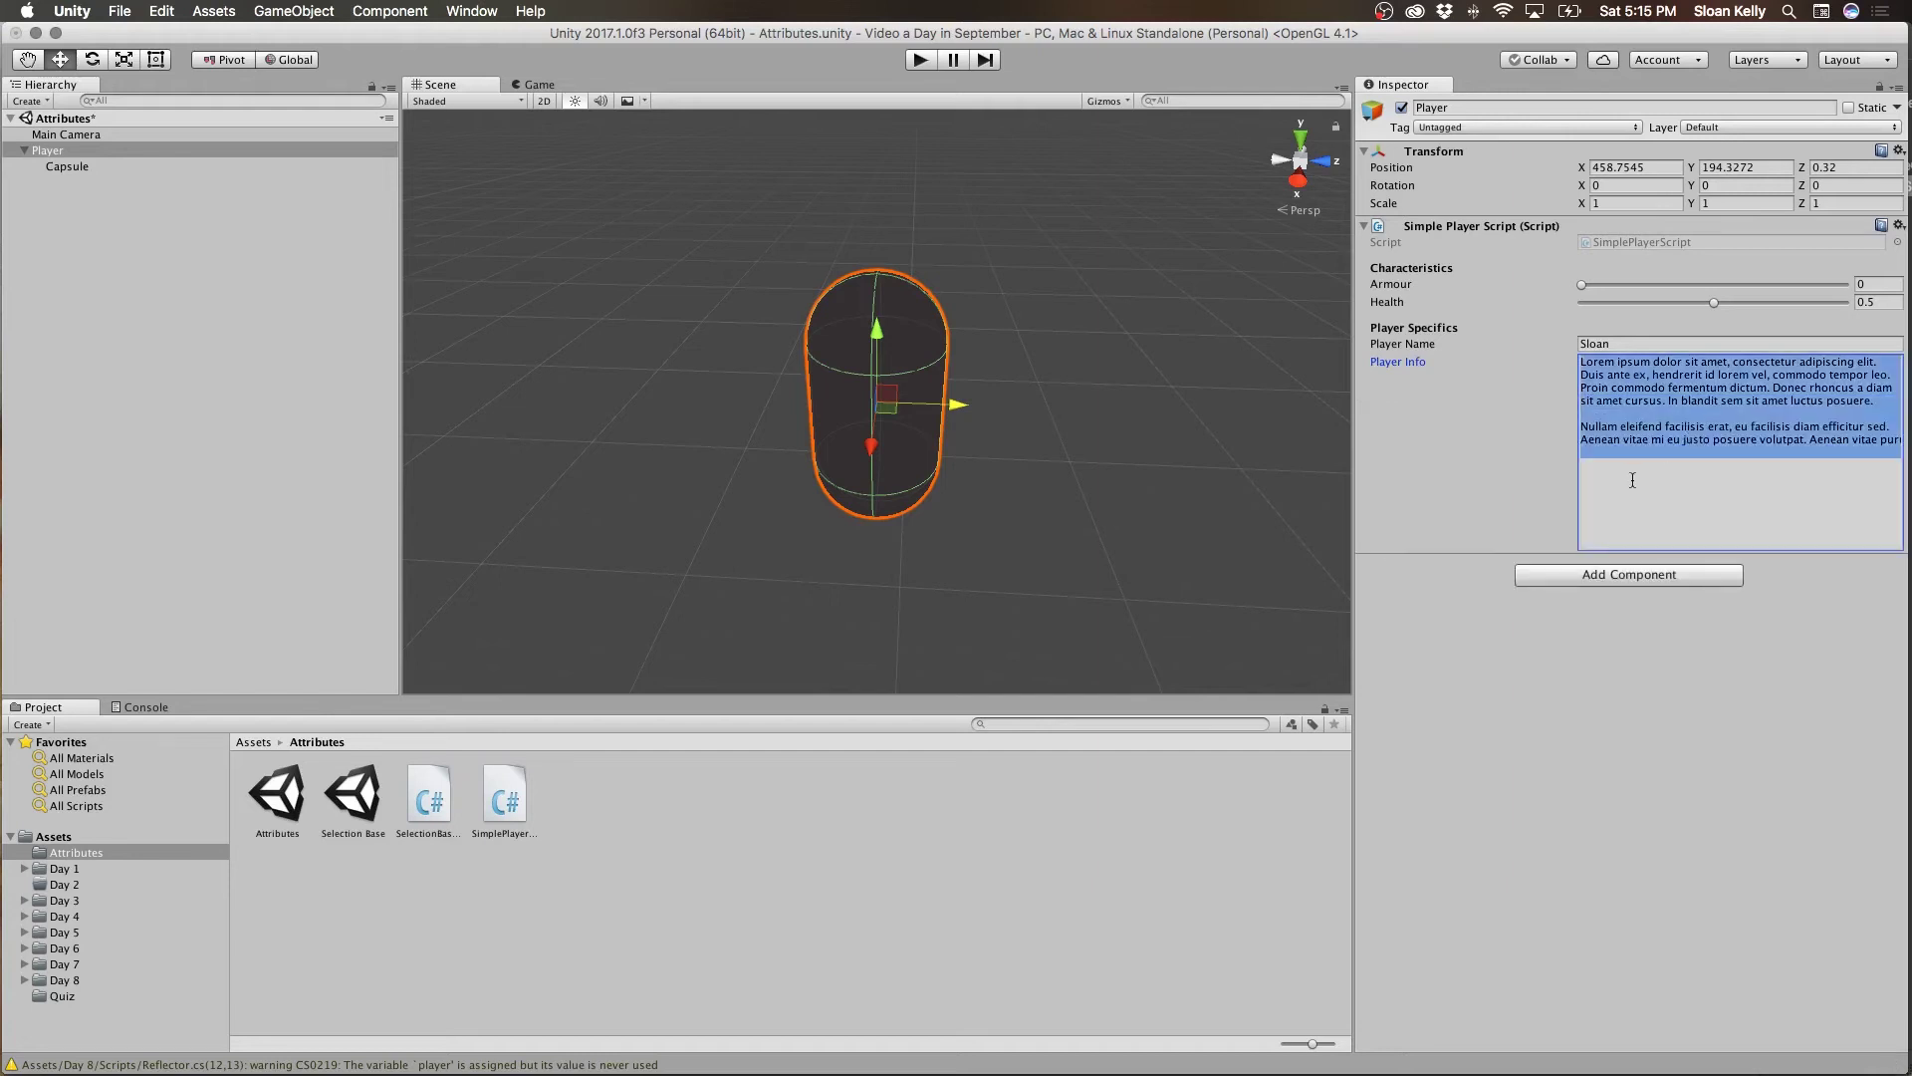
left_click(1638, 423)
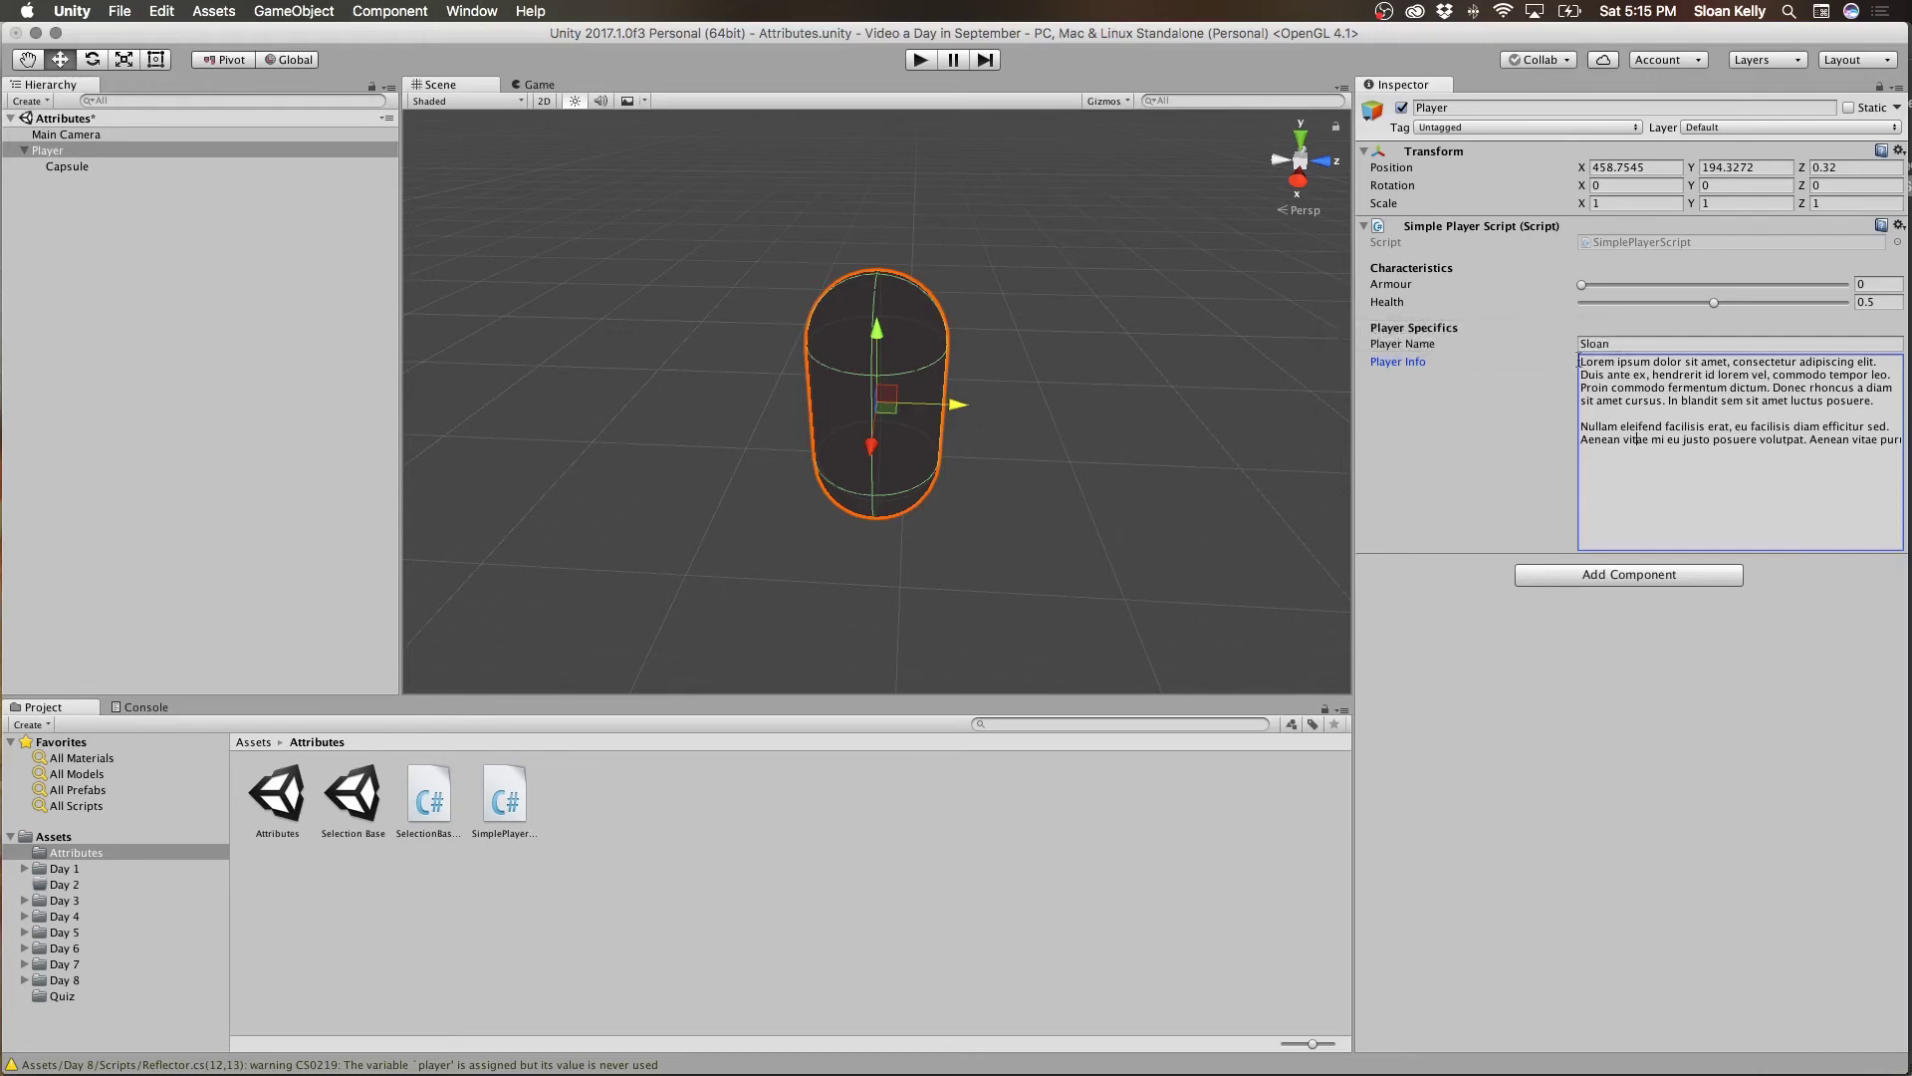
left_click(1618, 376)
mouse_move(1415, 367)
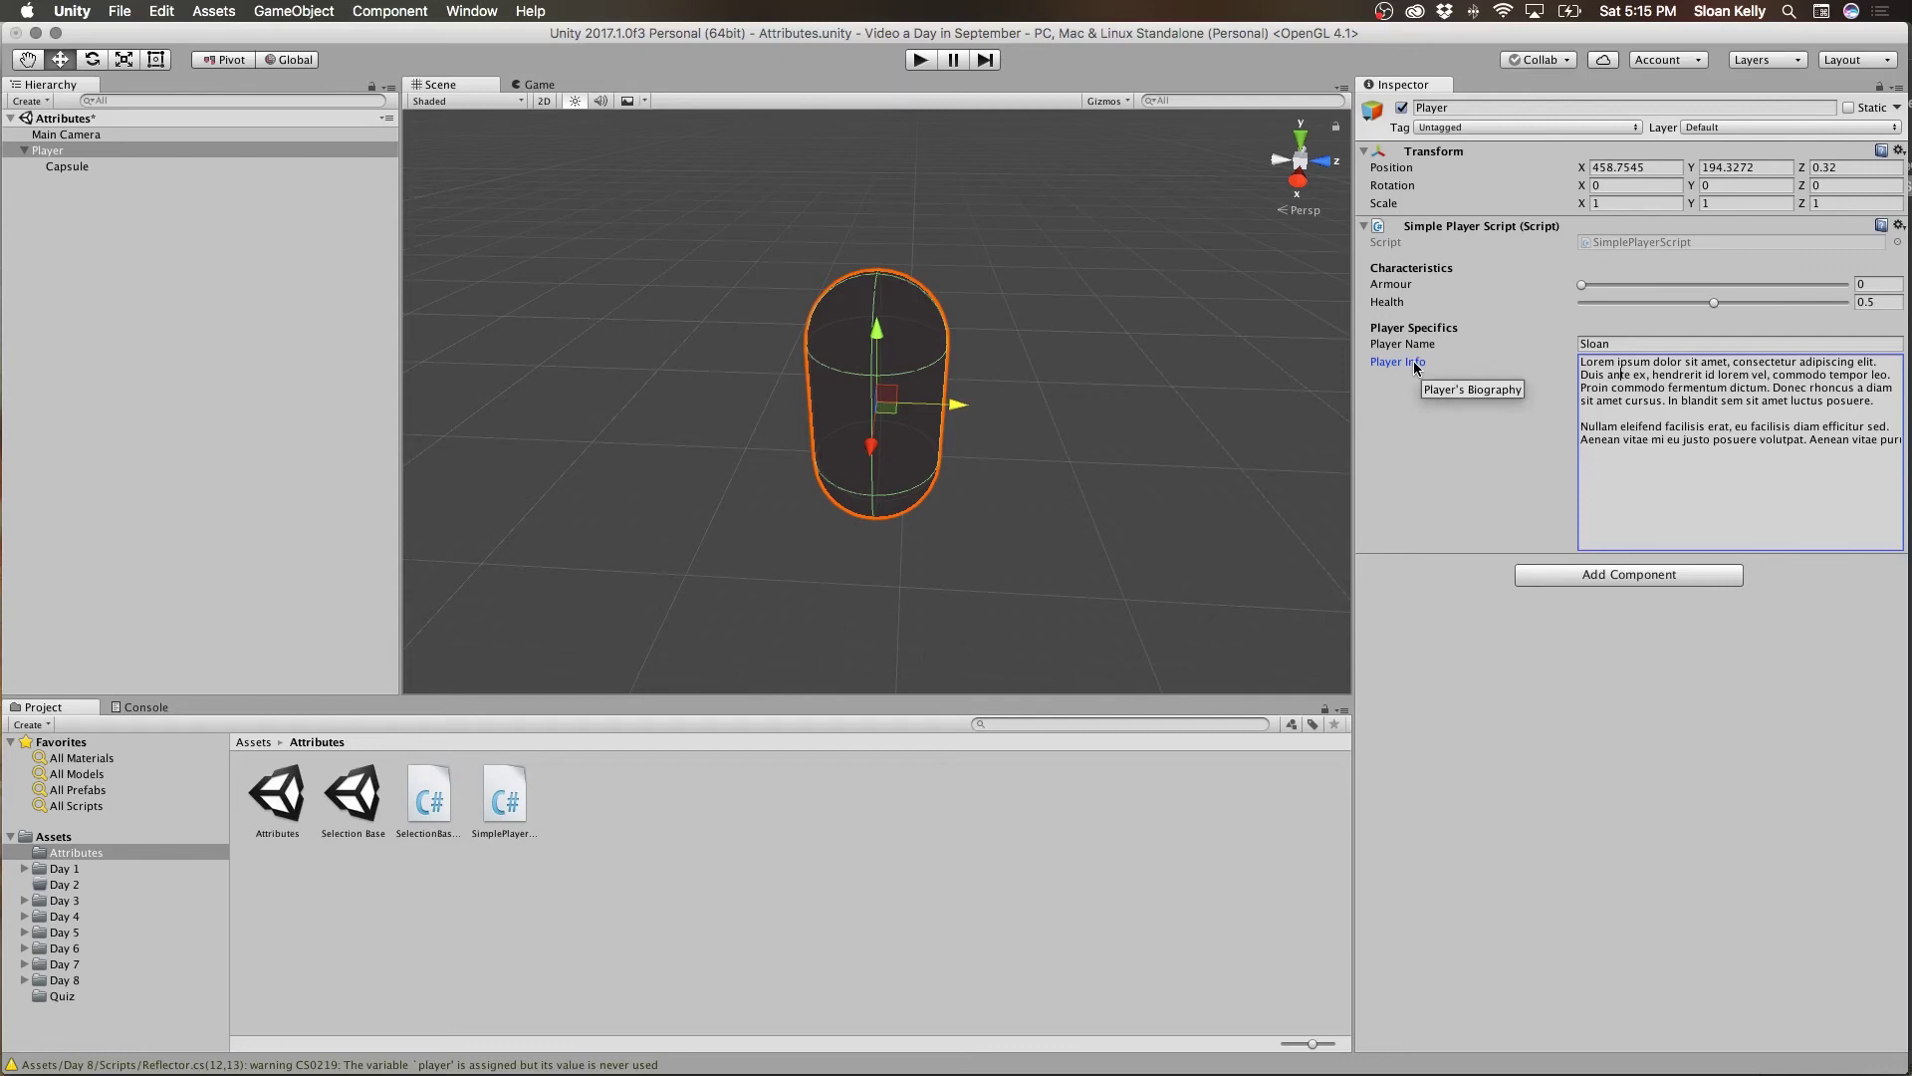
left_click(1619, 409)
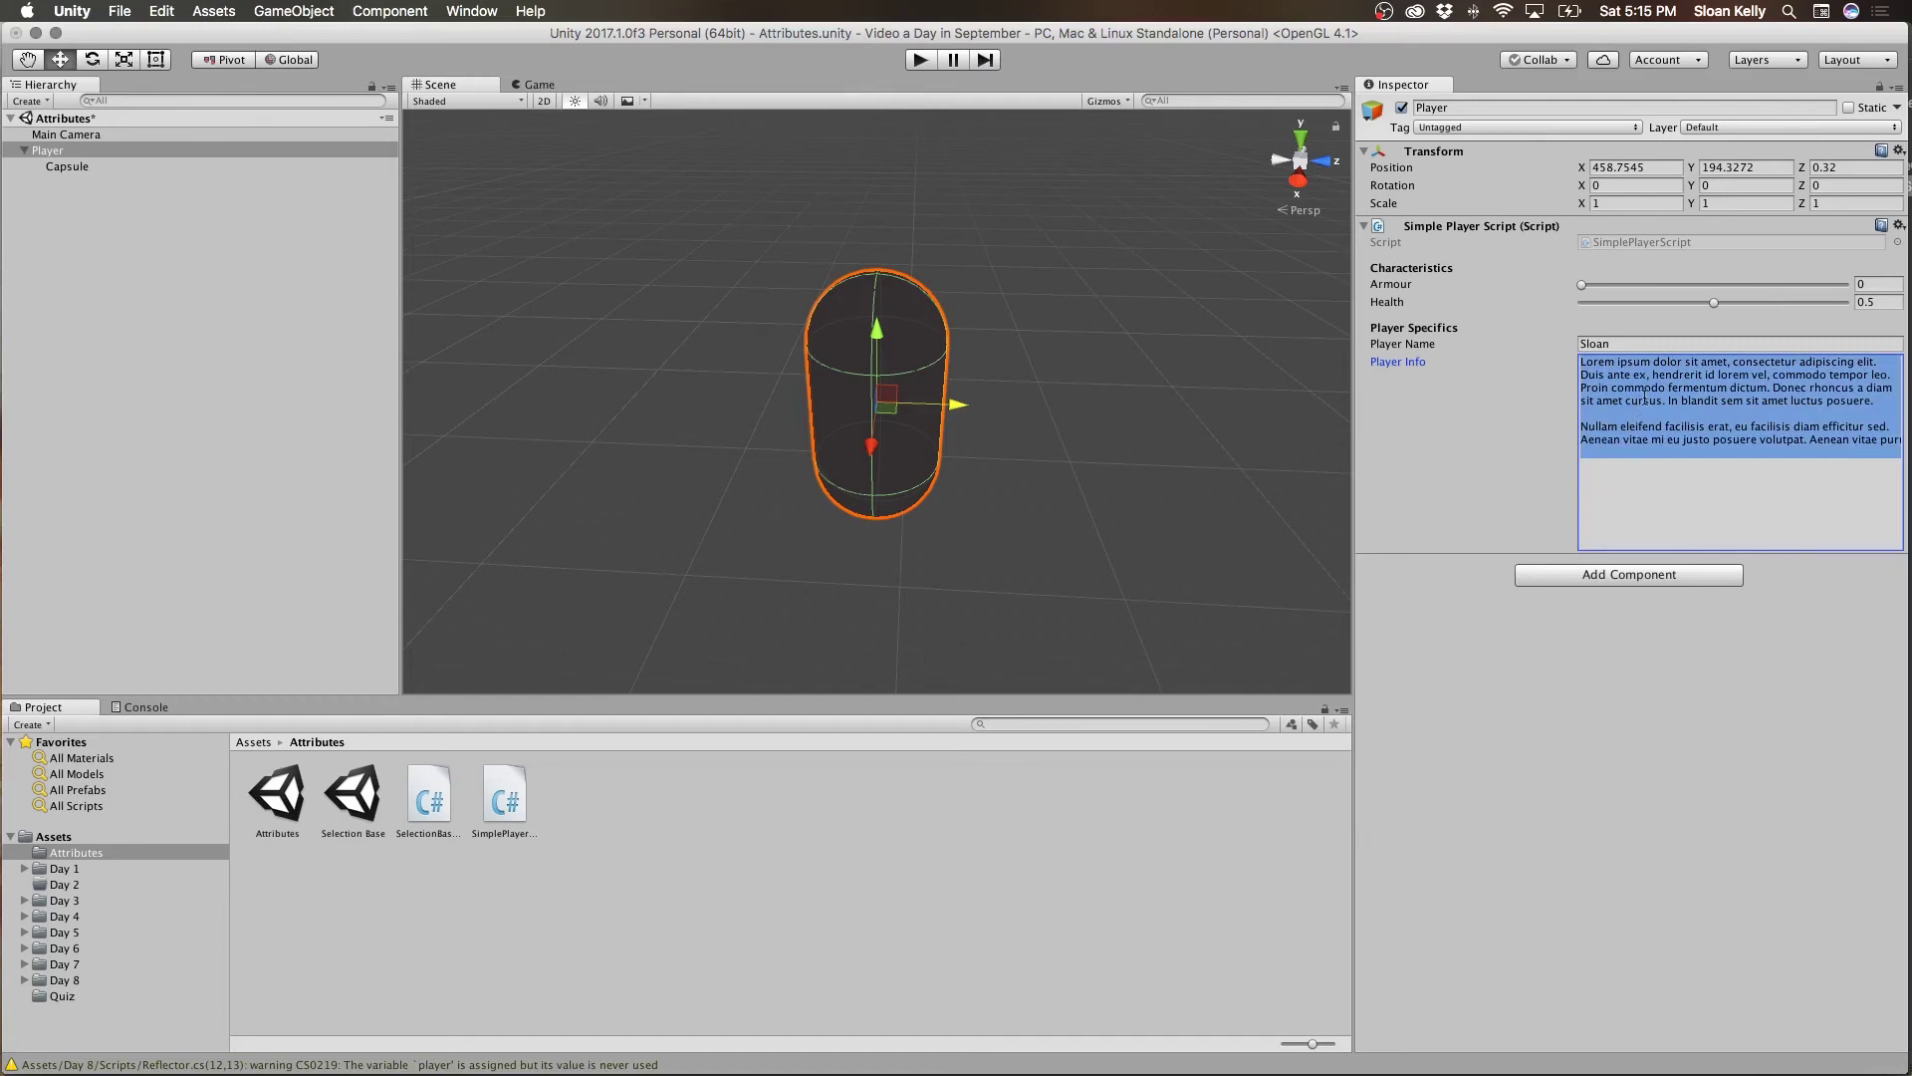
left_click(1645, 400)
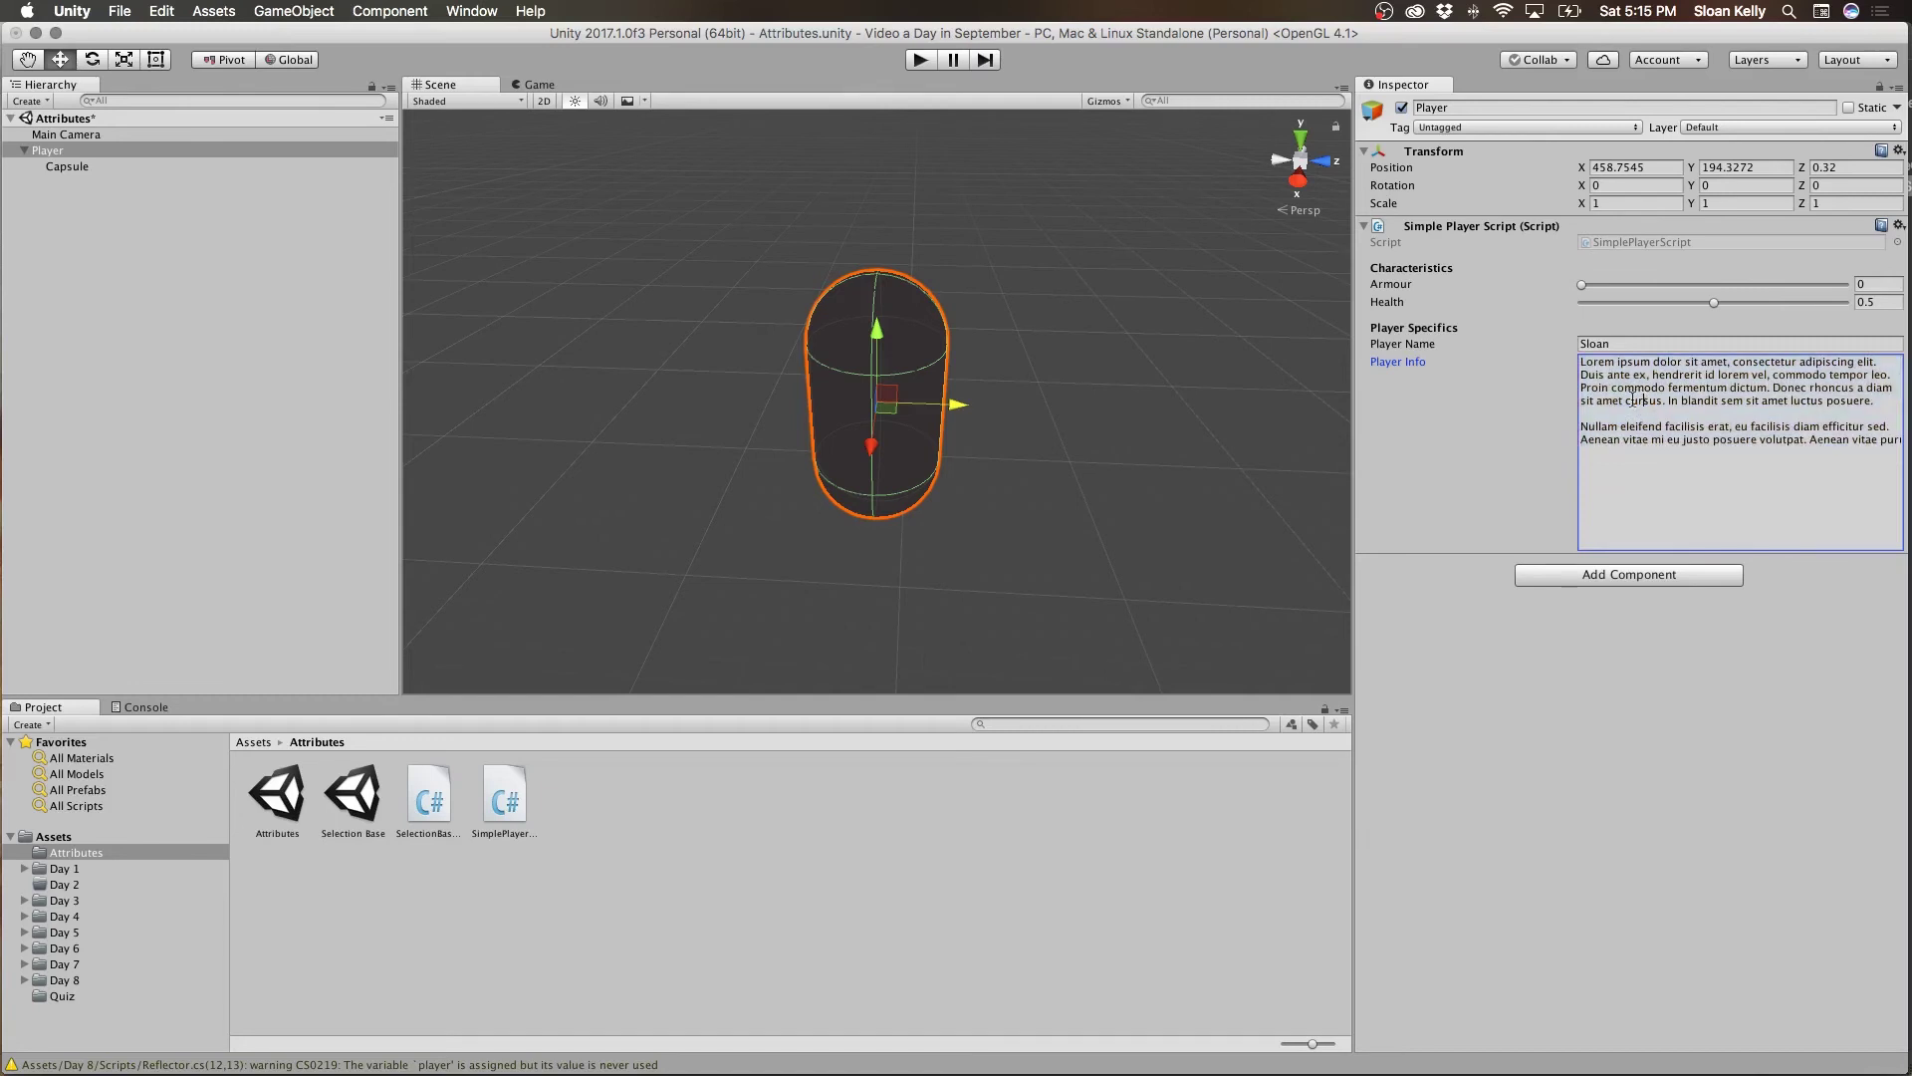